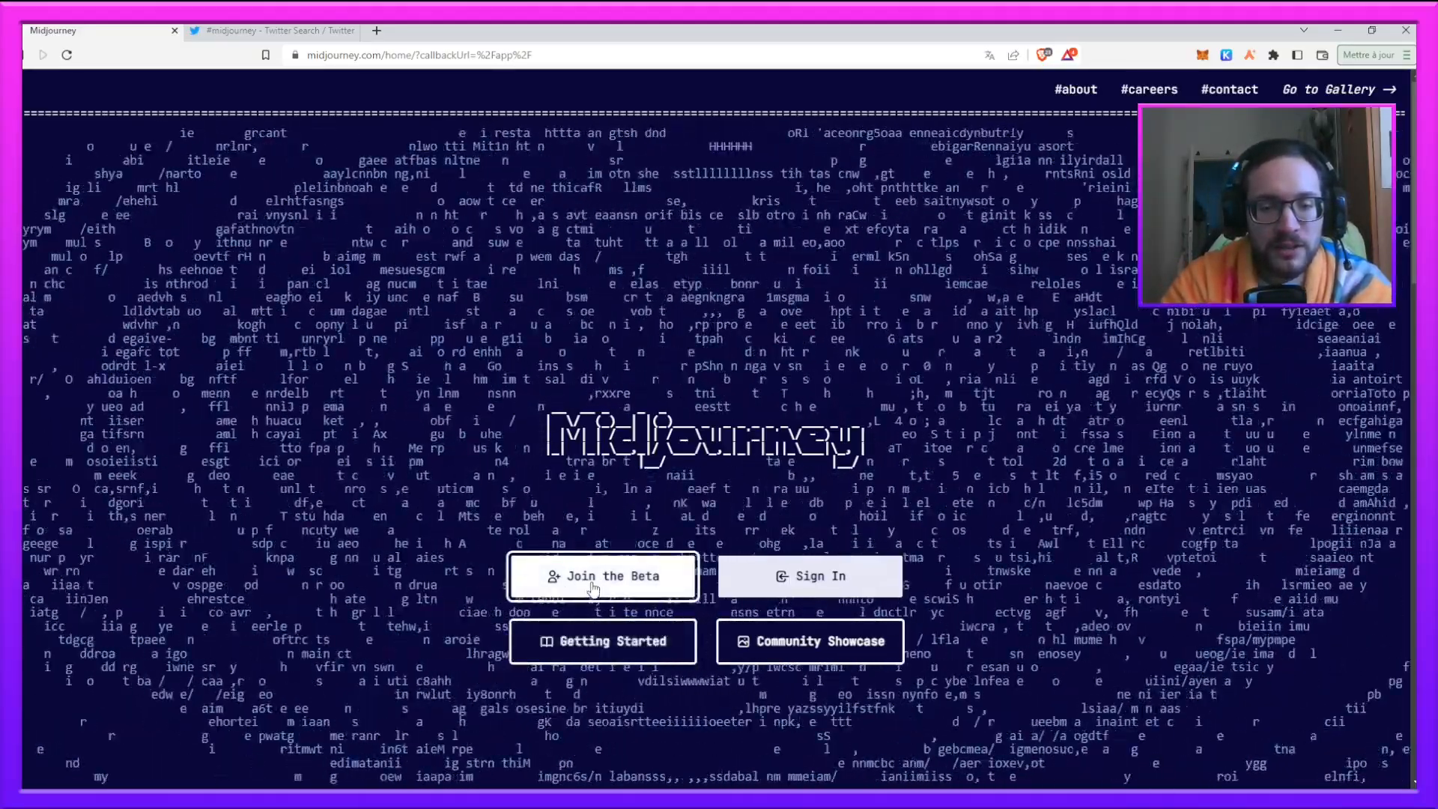
# Step: View the Discord invitation behind Join the Beta and close it to return to the Midjourney homepage
pyautogui.click(593, 588)
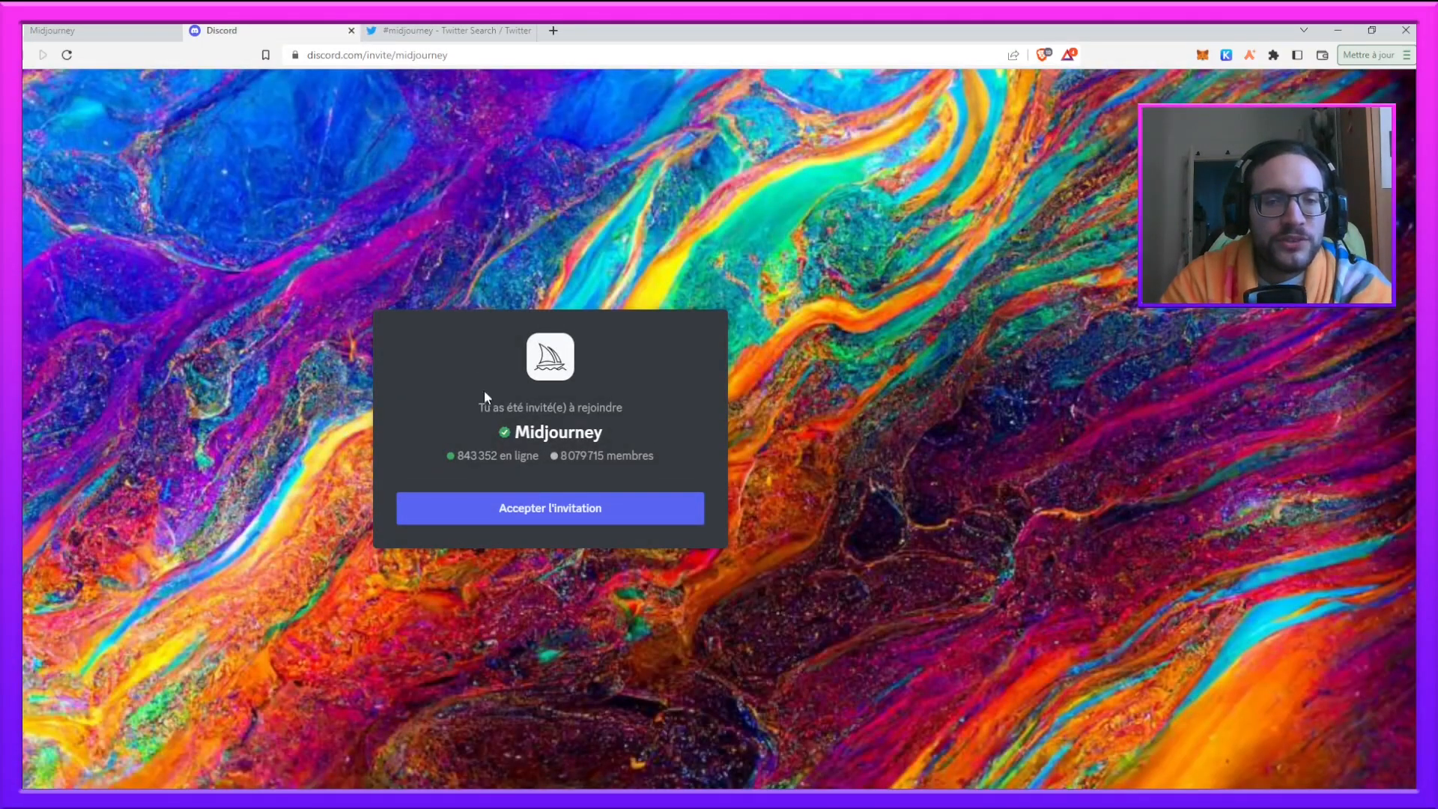
pyautogui.hotkey('ctrl', 'w')
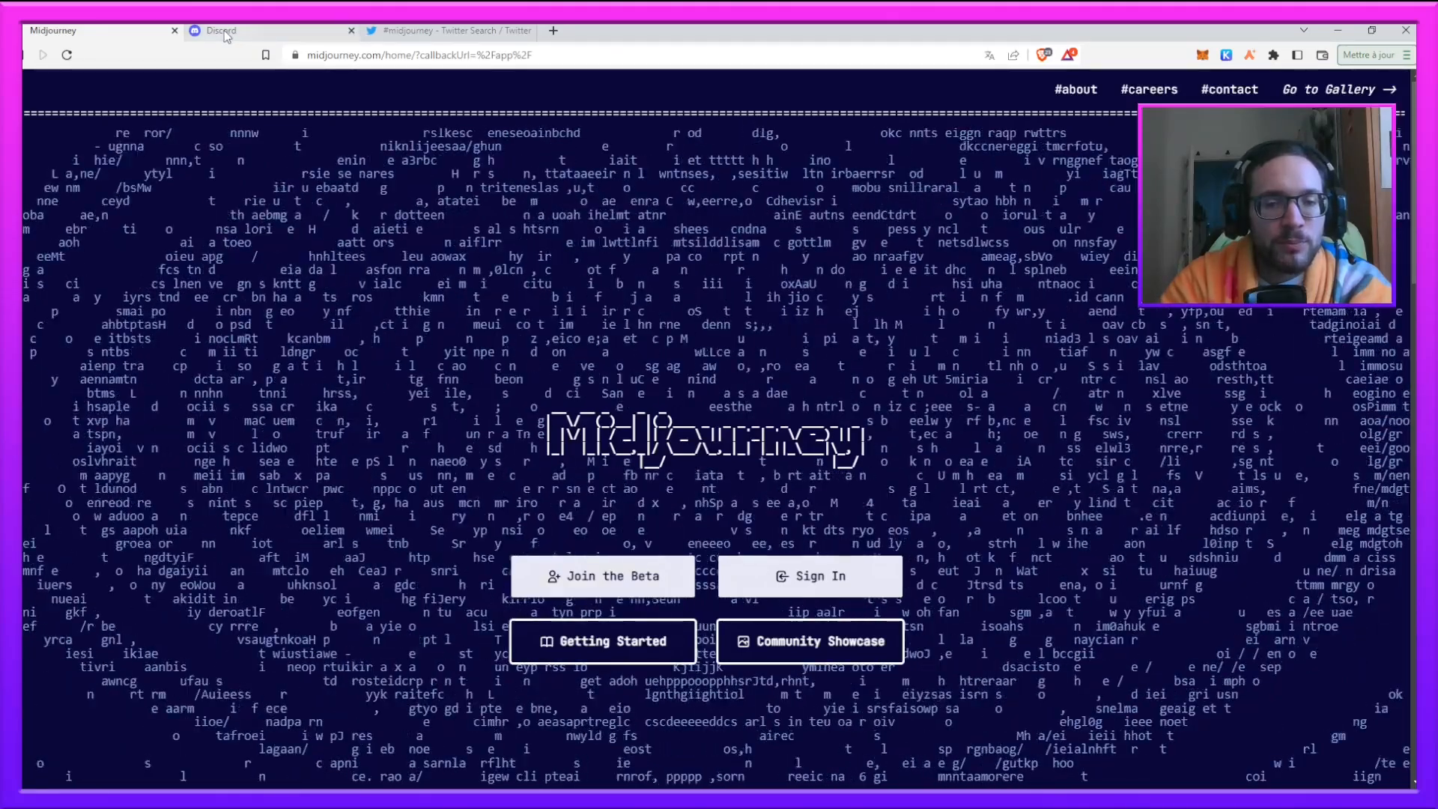
# Step: Open the Getting Started guide and read the code of conduct, the #newbies channels and the /imagine command sections
pyautogui.click(640, 654)
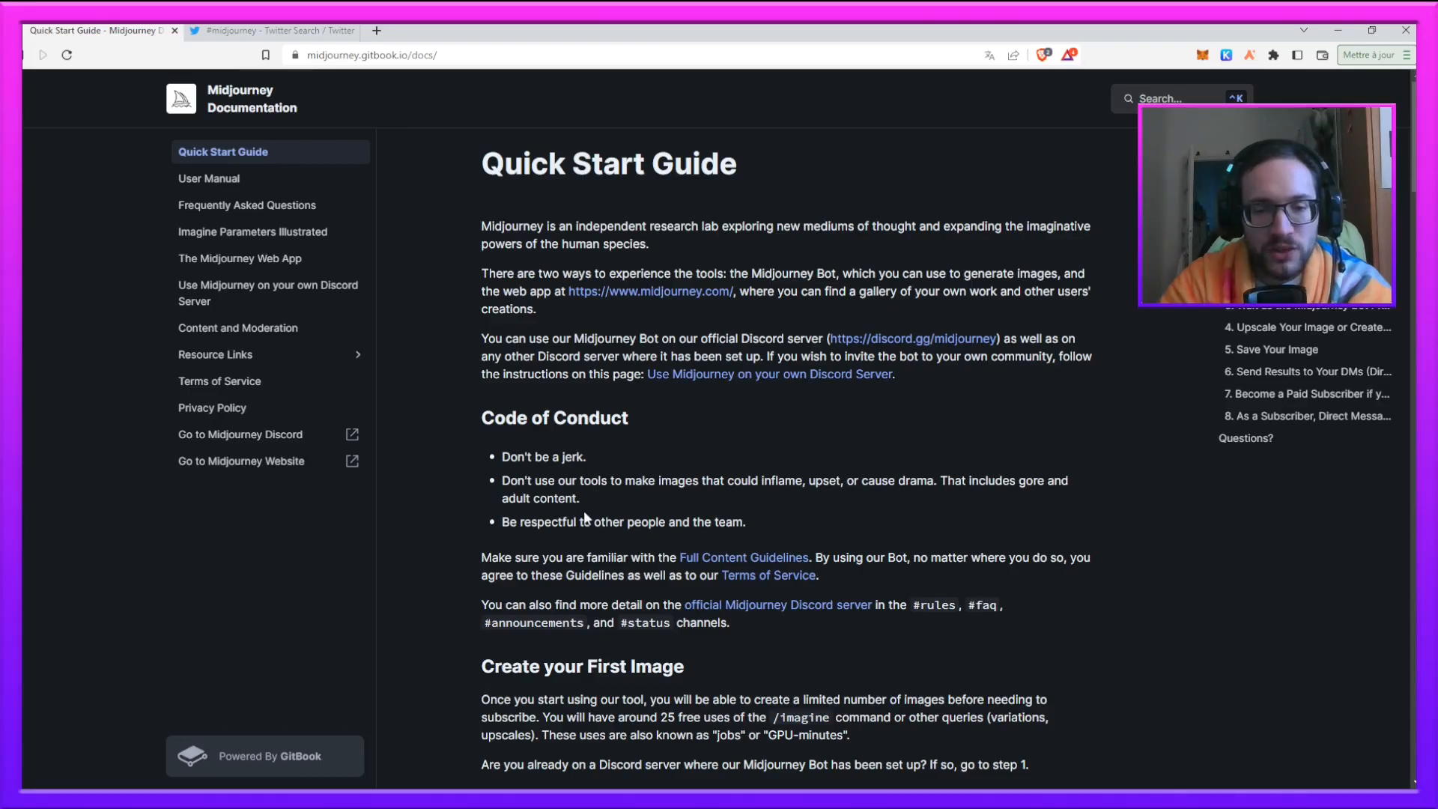
pyautogui.scroll(-3, 583, 510)
pyautogui.scroll(-1, 559, 488)
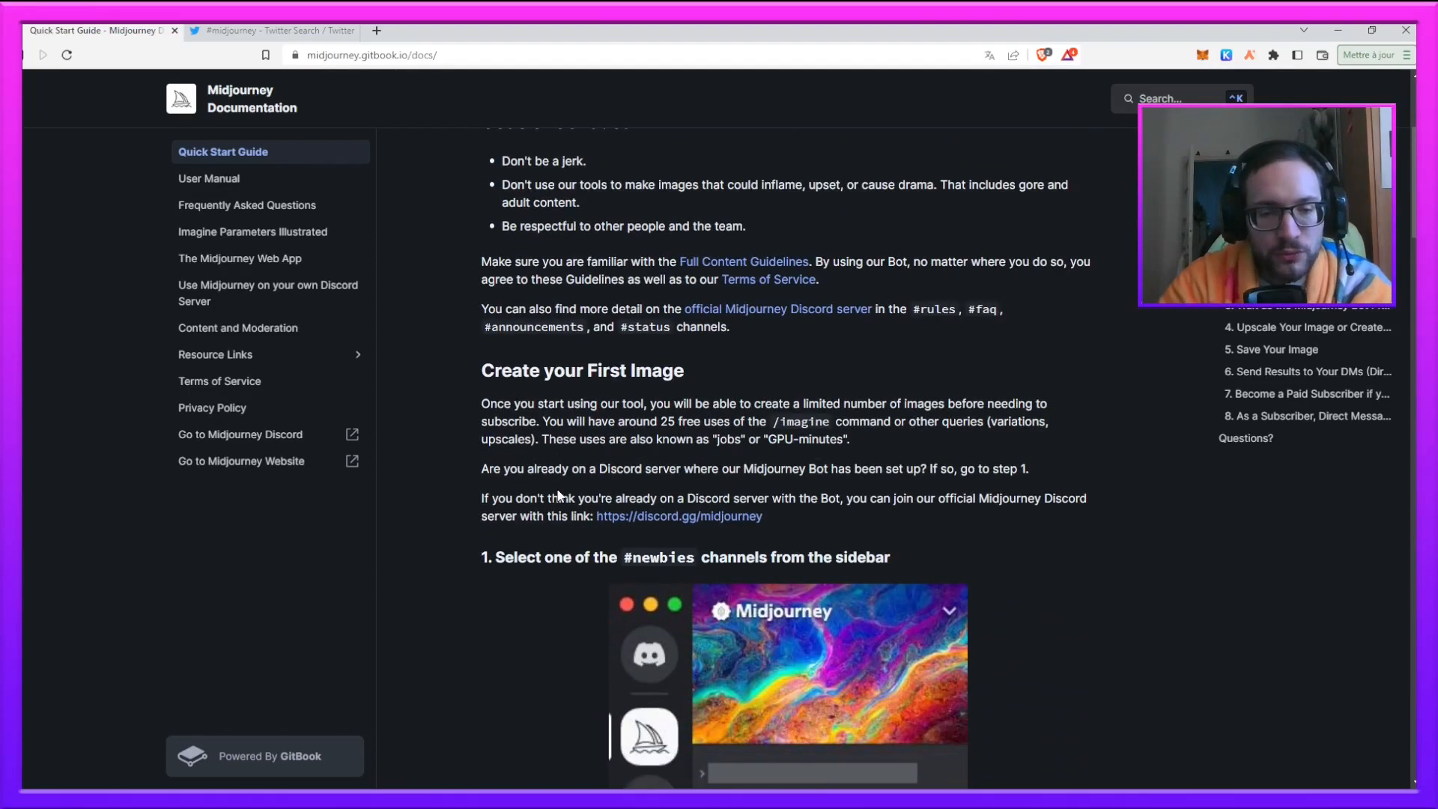
pyautogui.scroll(-3, 559, 494)
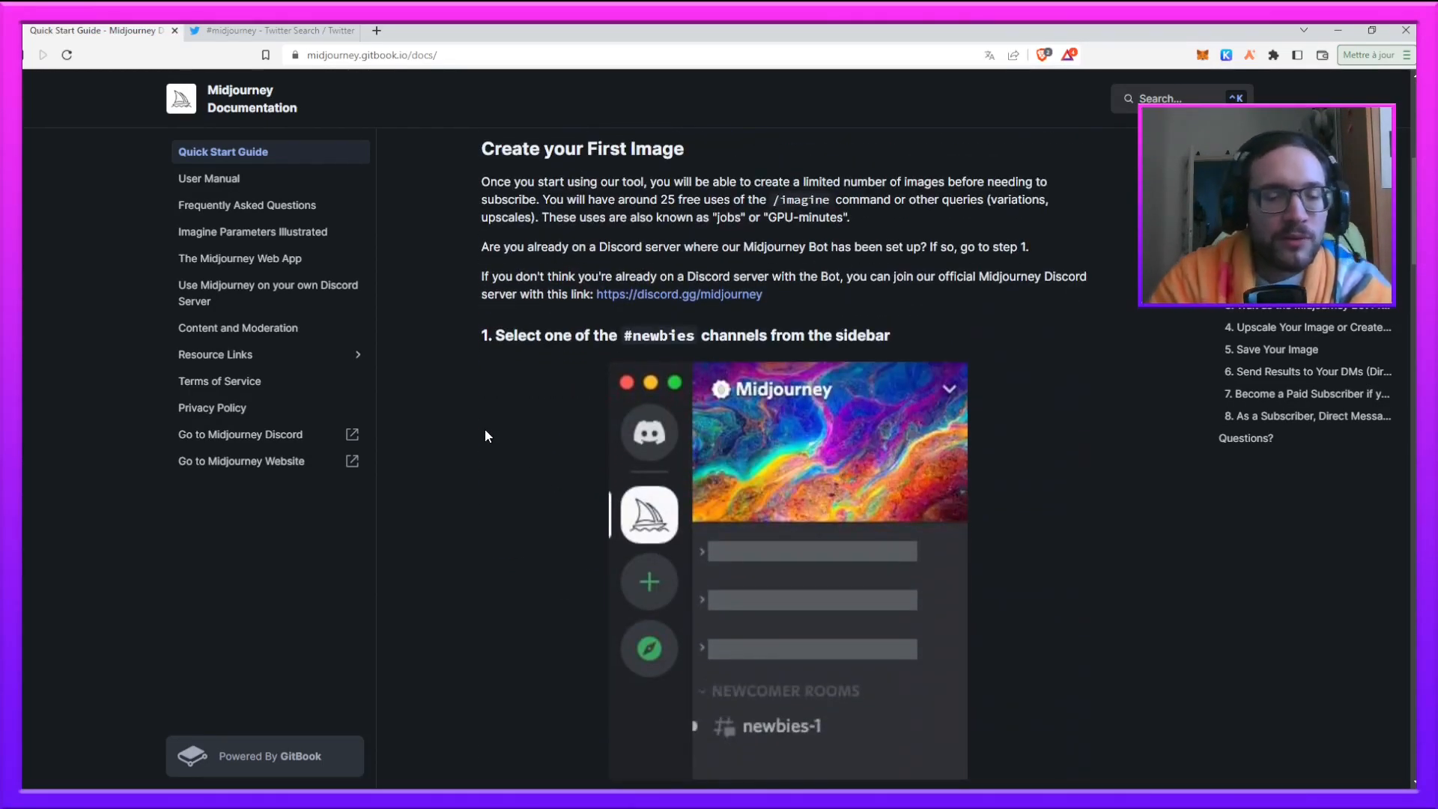
pyautogui.scroll(-4, 472, 445)
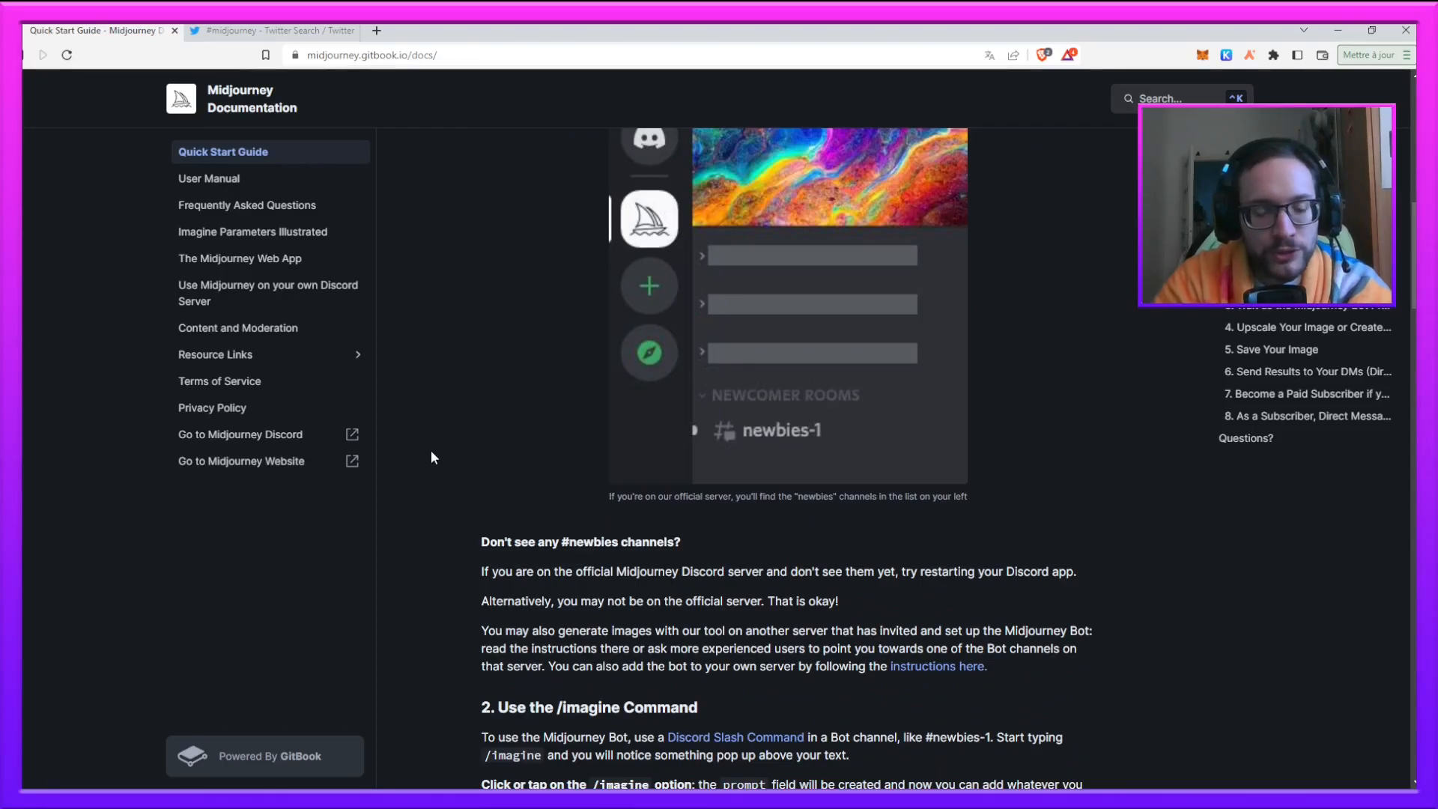
pyautogui.scroll(-4, 431, 457)
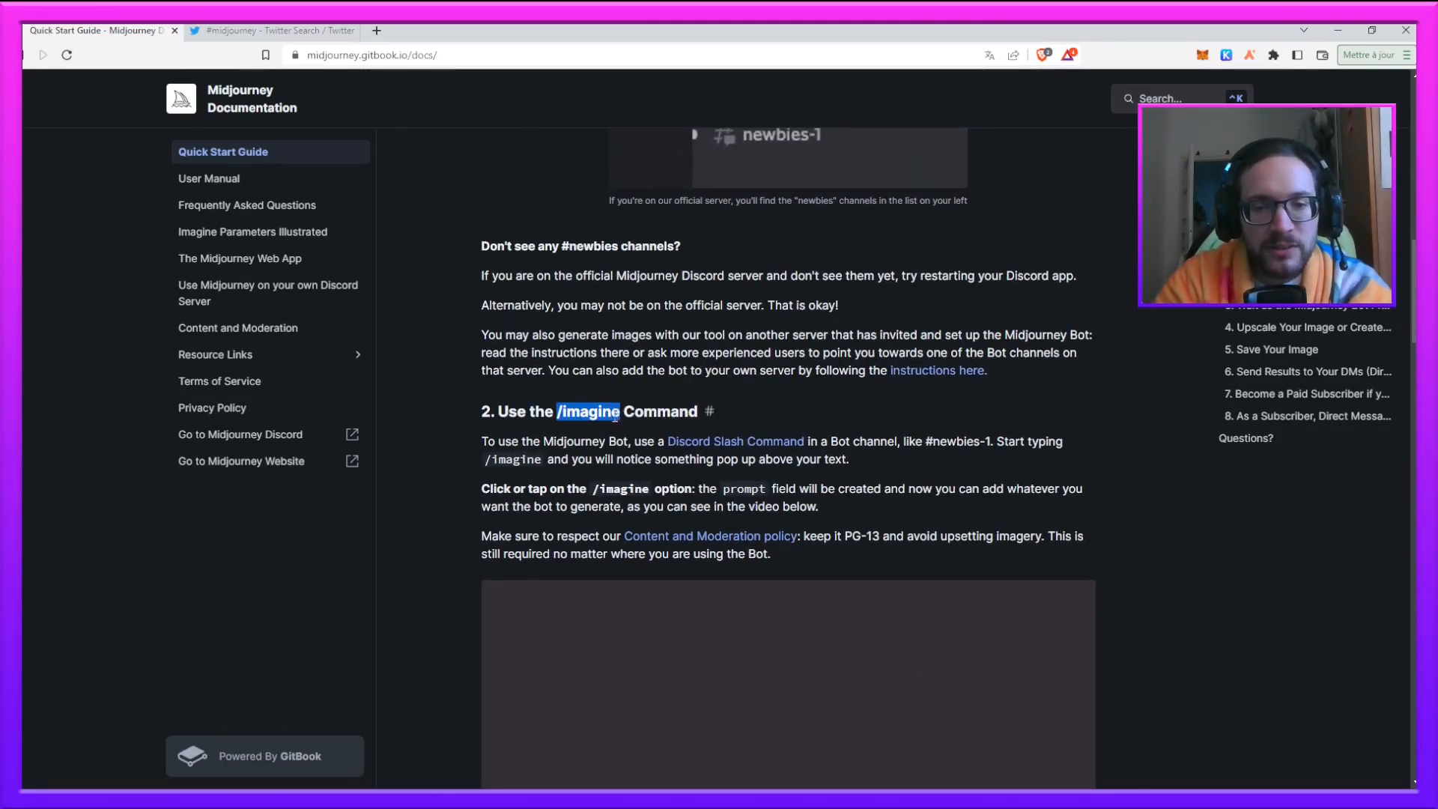
pyautogui.scroll(-1, 637, 415)
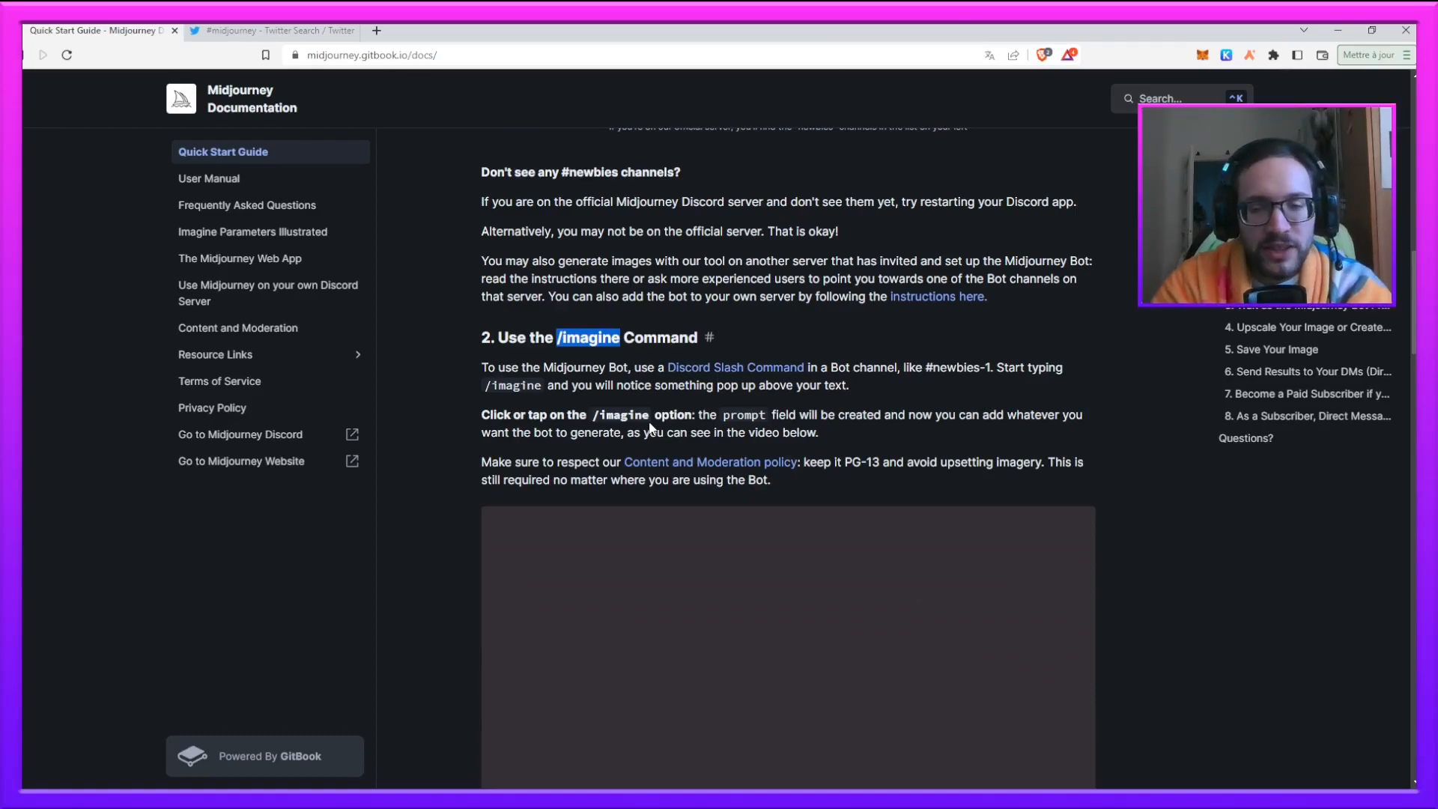
pyautogui.scroll(-8, 650, 427)
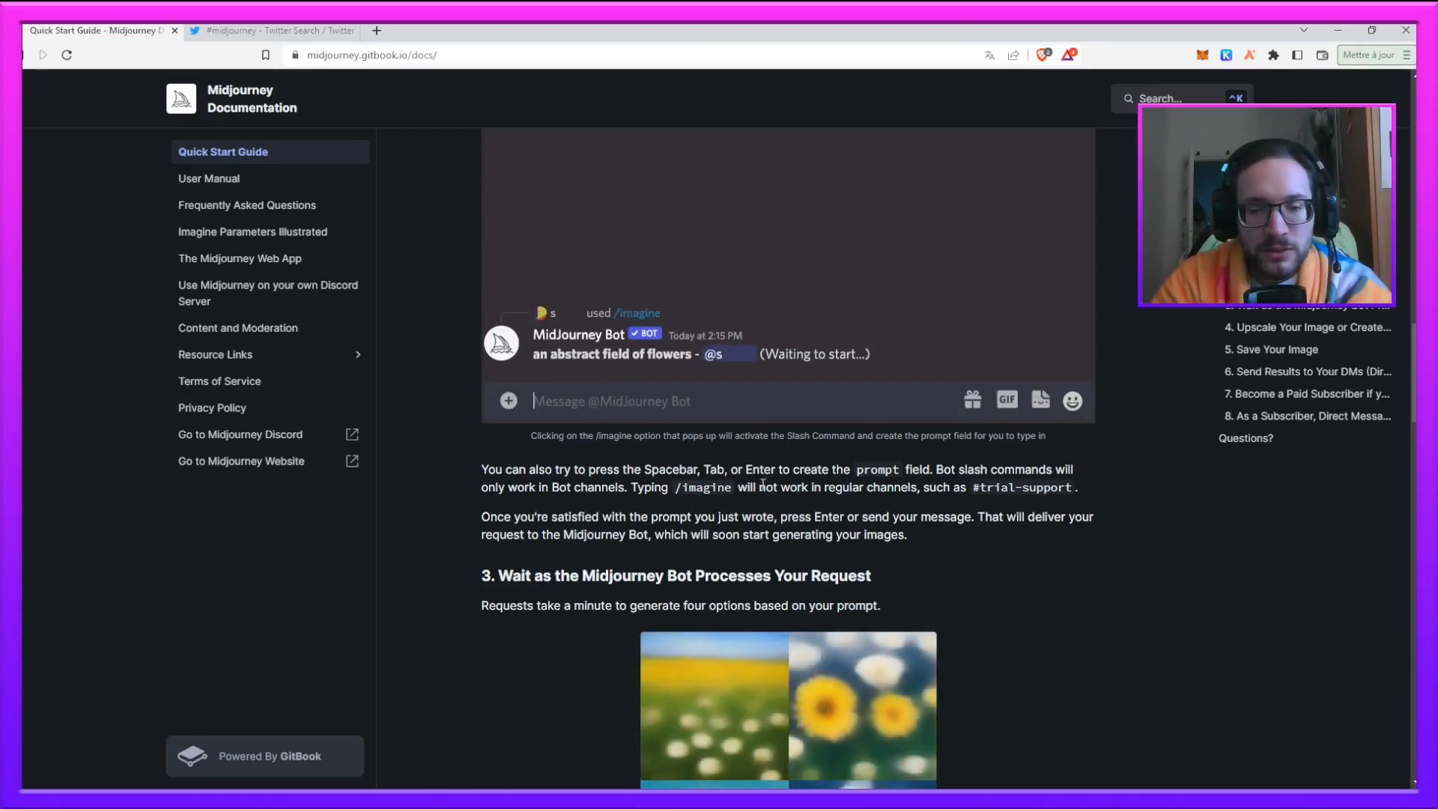
# Step: Read the guide's sections on request processing and on upscaling images or creating variations with the U and V buttons
pyautogui.scroll(-2, 569, 501)
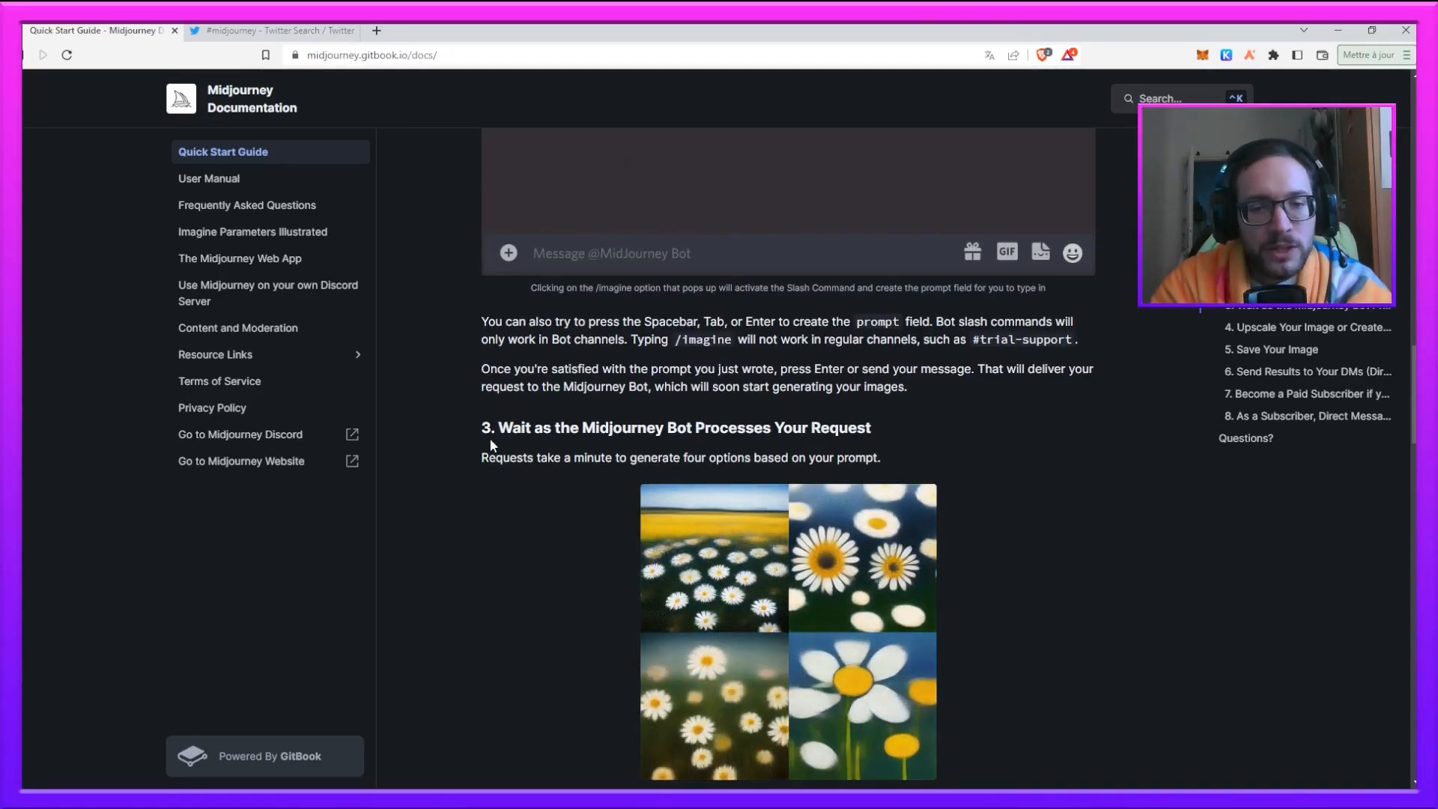
pyautogui.scroll(-2, 509, 501)
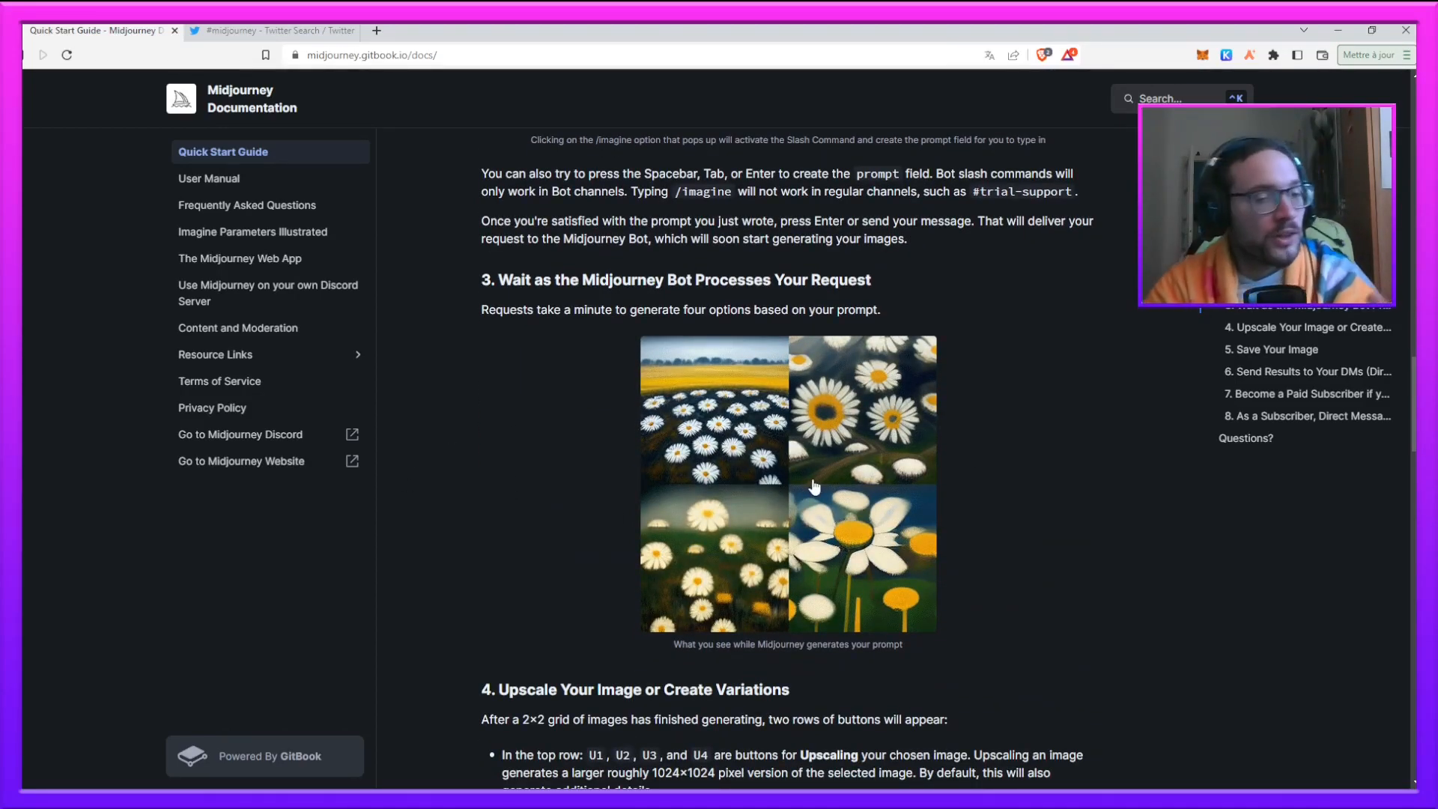
pyautogui.scroll(-1, 814, 486)
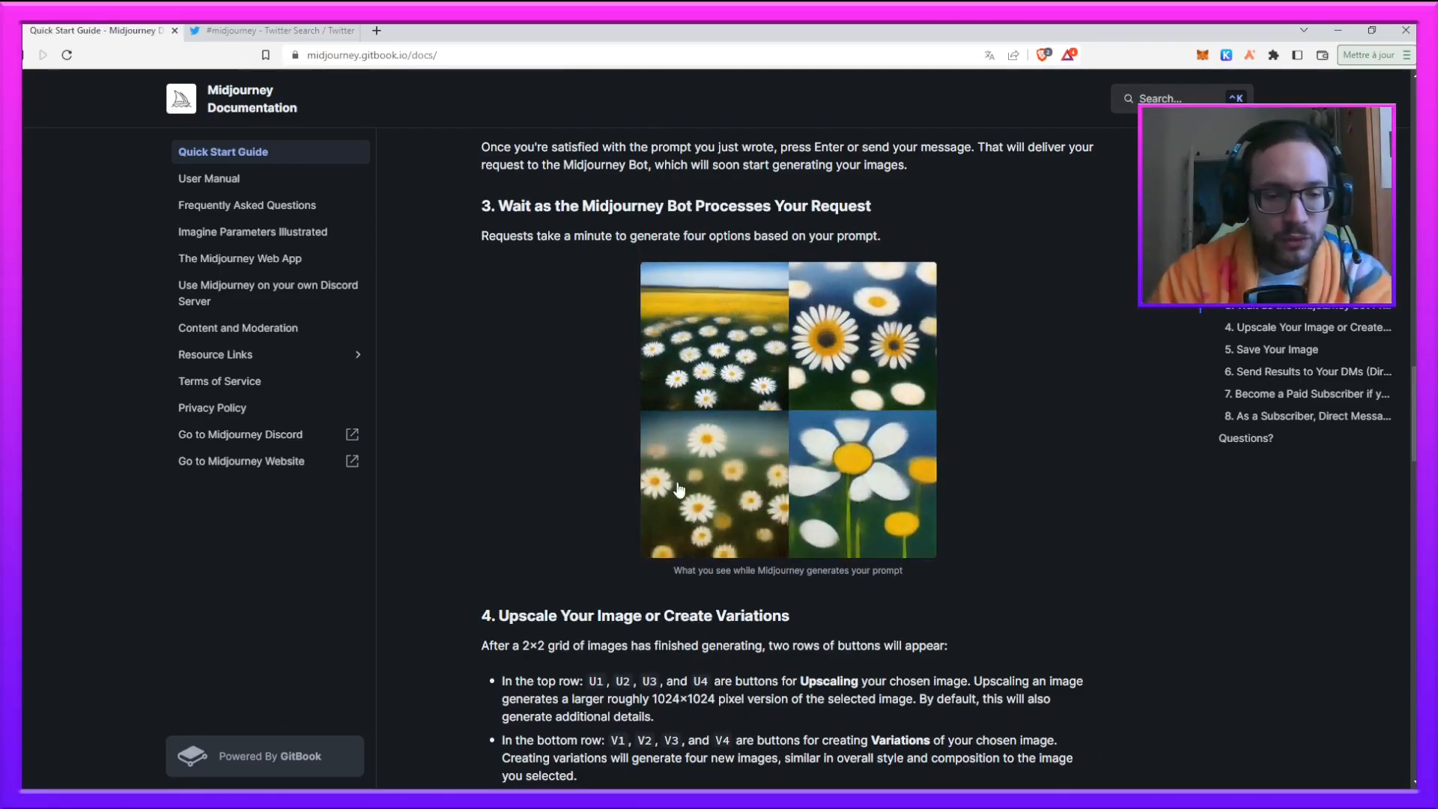
pyautogui.scroll(-2, 574, 480)
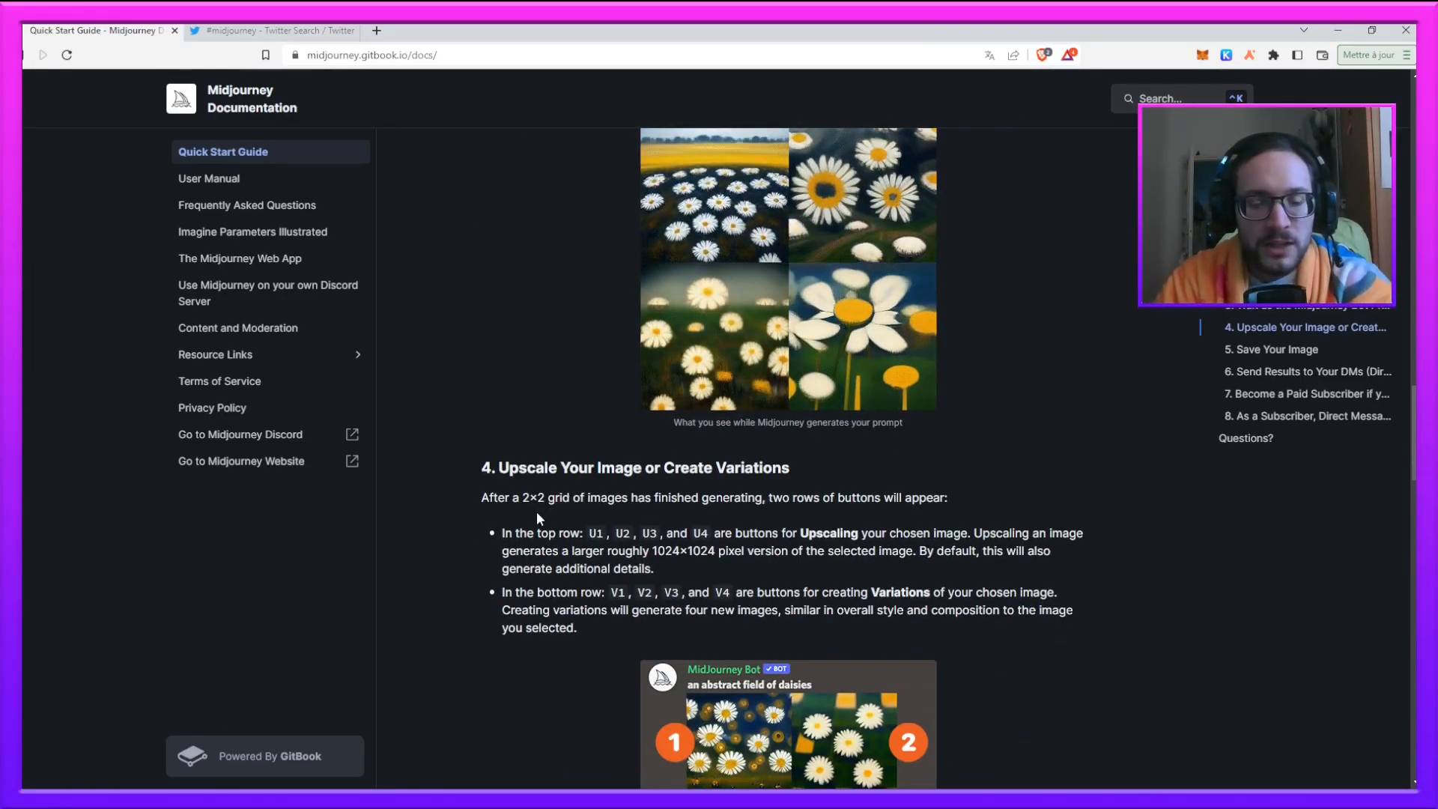
pyautogui.scroll(-1, 537, 518)
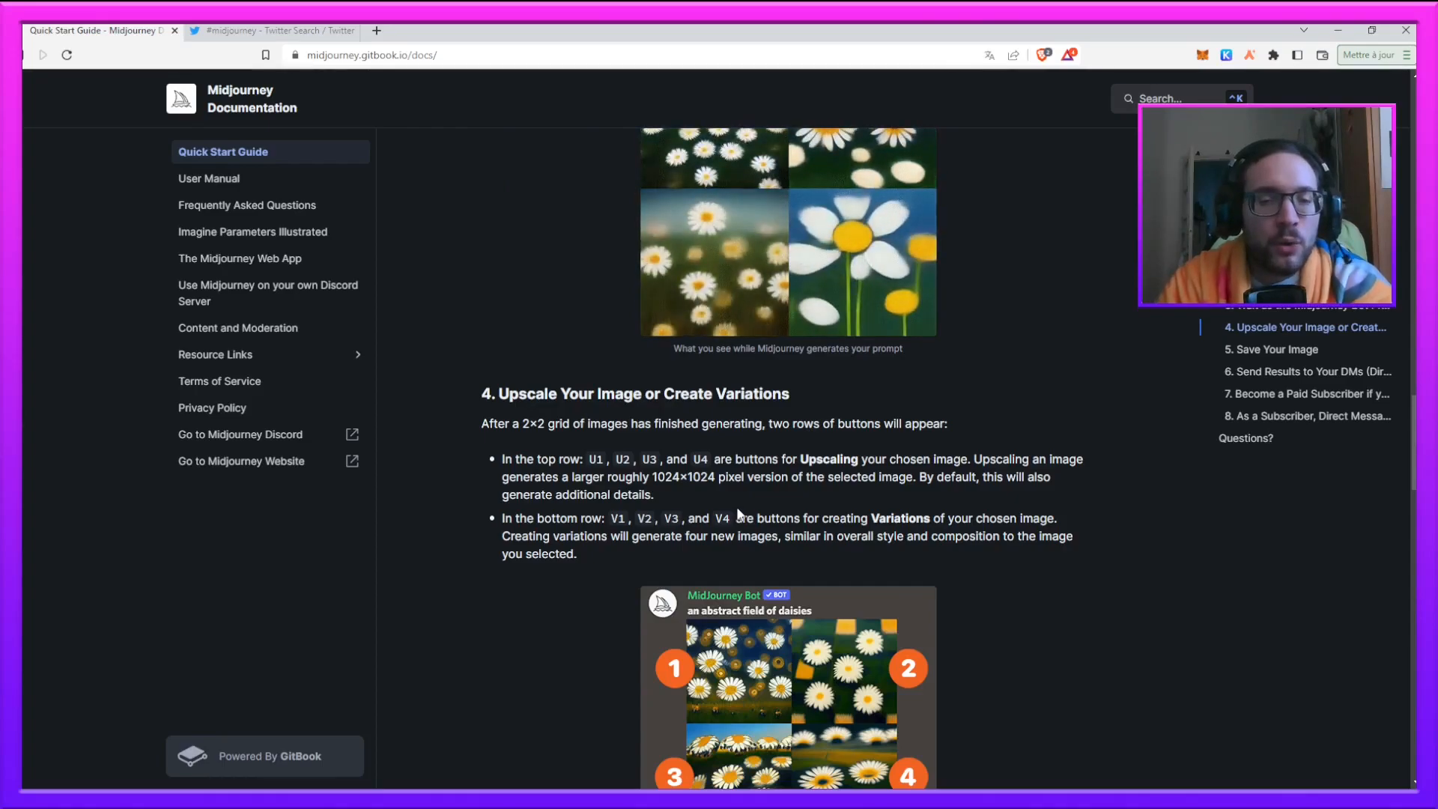
pyautogui.scroll(-3, 517, 515)
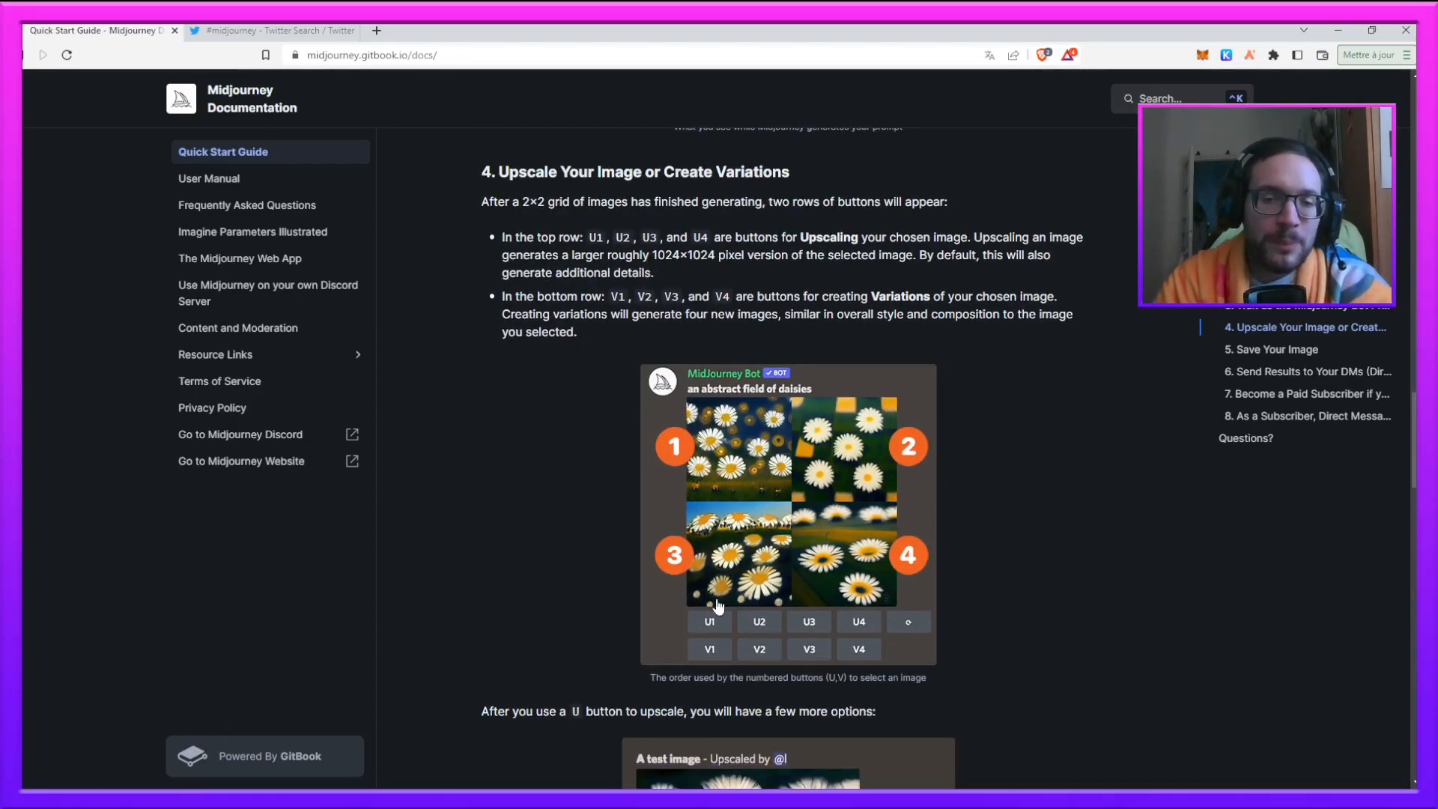
pyautogui.scroll(-1, 605, 429)
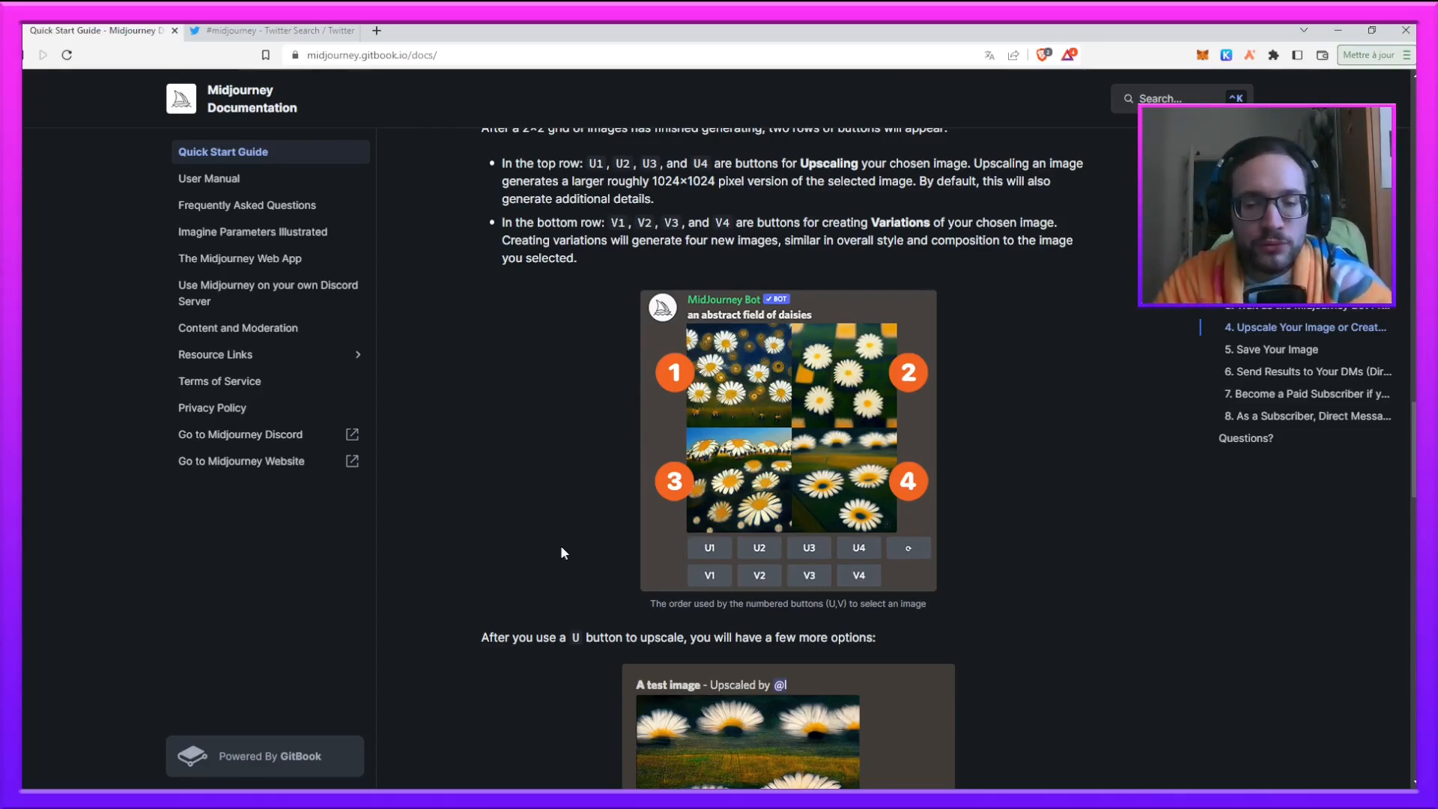
pyautogui.scroll(-5, 445, 534)
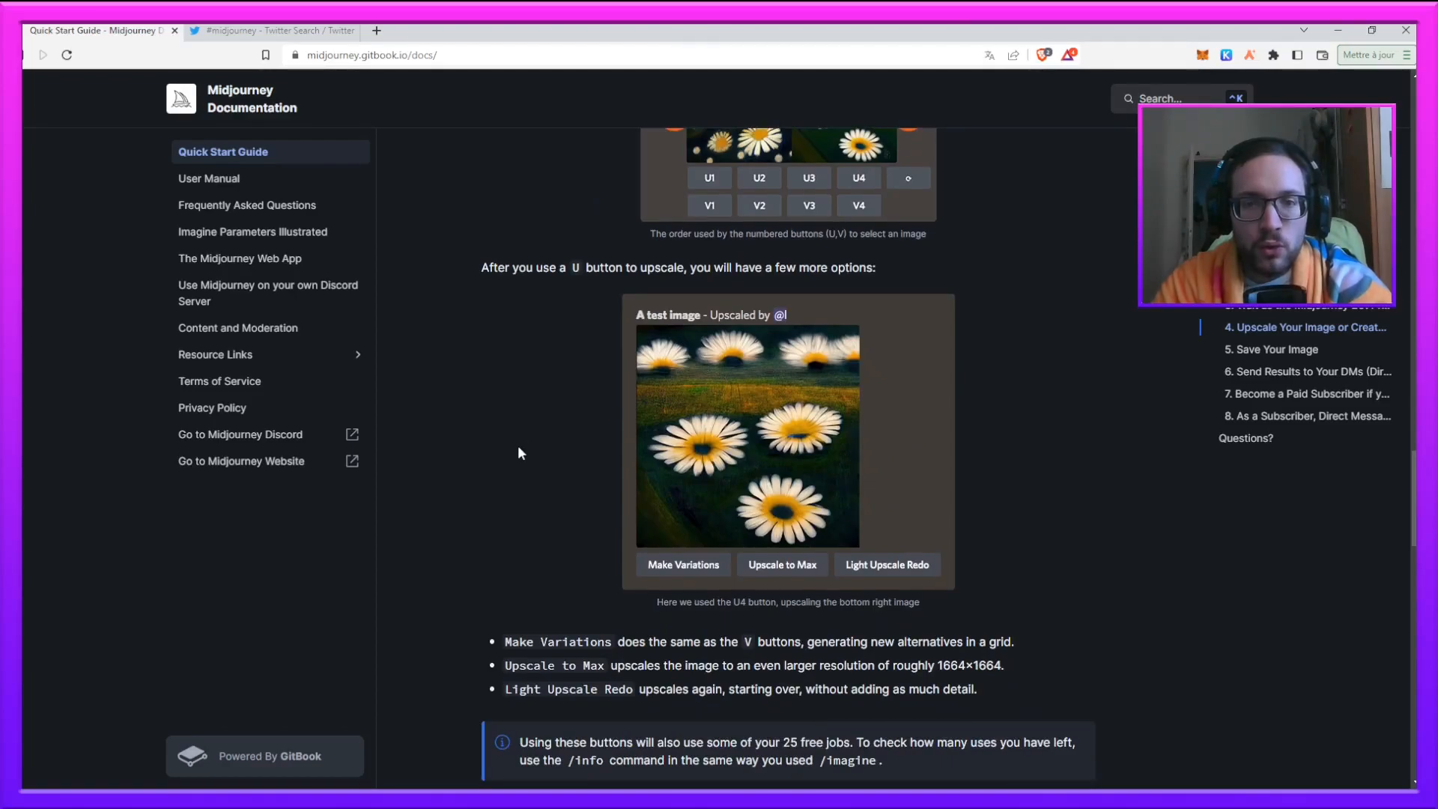
pyautogui.scroll(3, 521, 453)
pyautogui.scroll(-2, 531, 479)
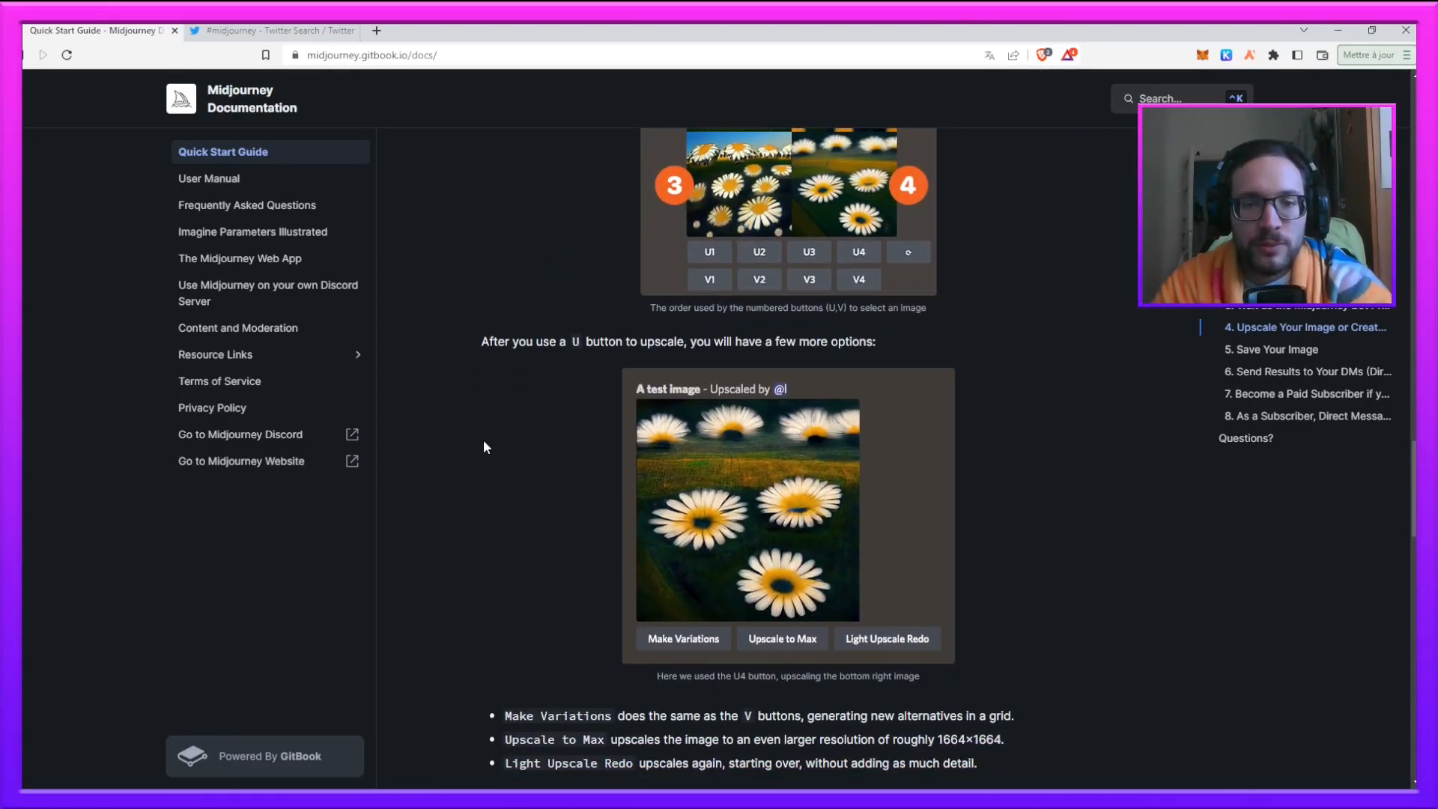
# Step: Read the guide's sections on saving images, sending results to direct messages and becoming a paid subscriber
pyautogui.scroll(-6, 491, 448)
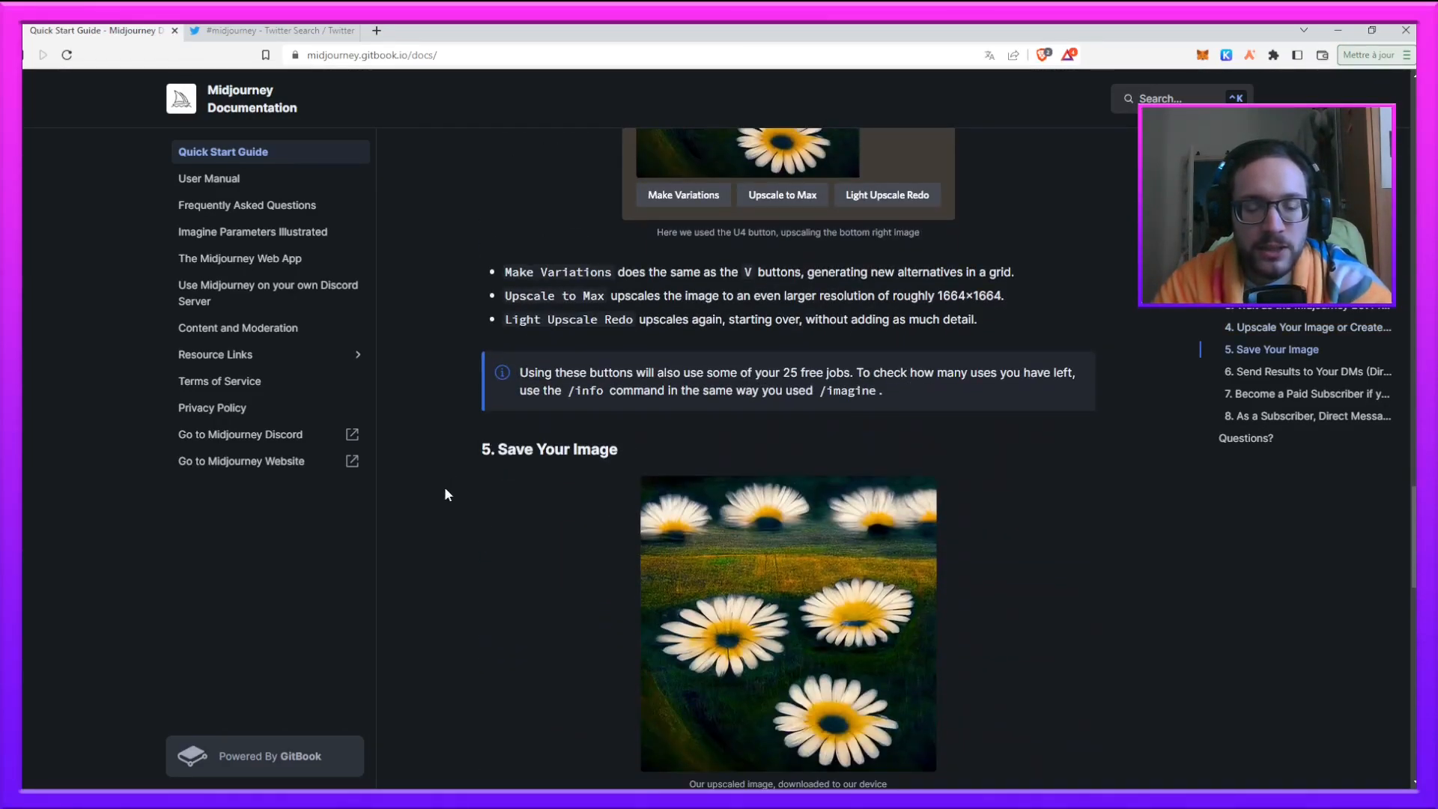
pyautogui.scroll(-3, 445, 494)
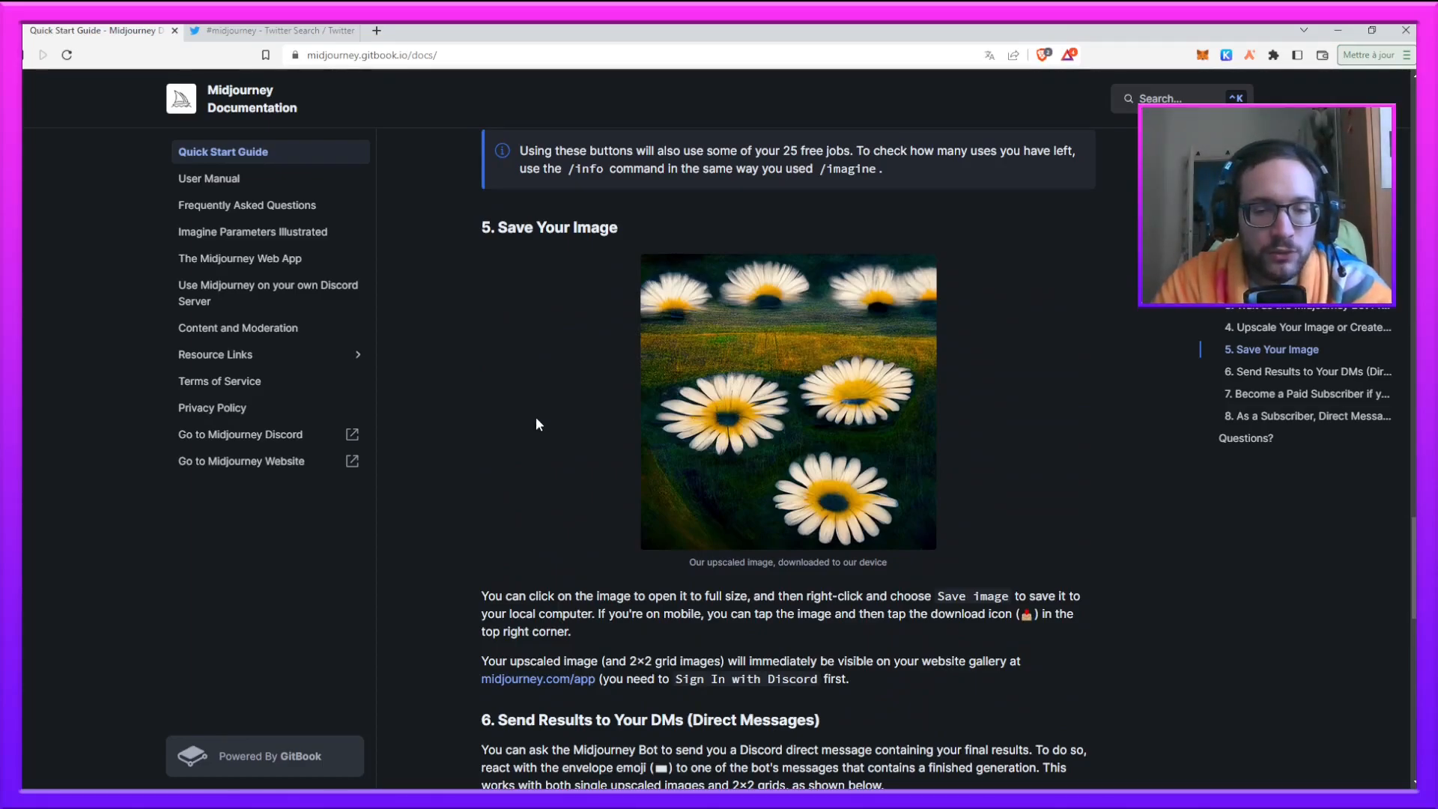
pyautogui.scroll(-6, 536, 426)
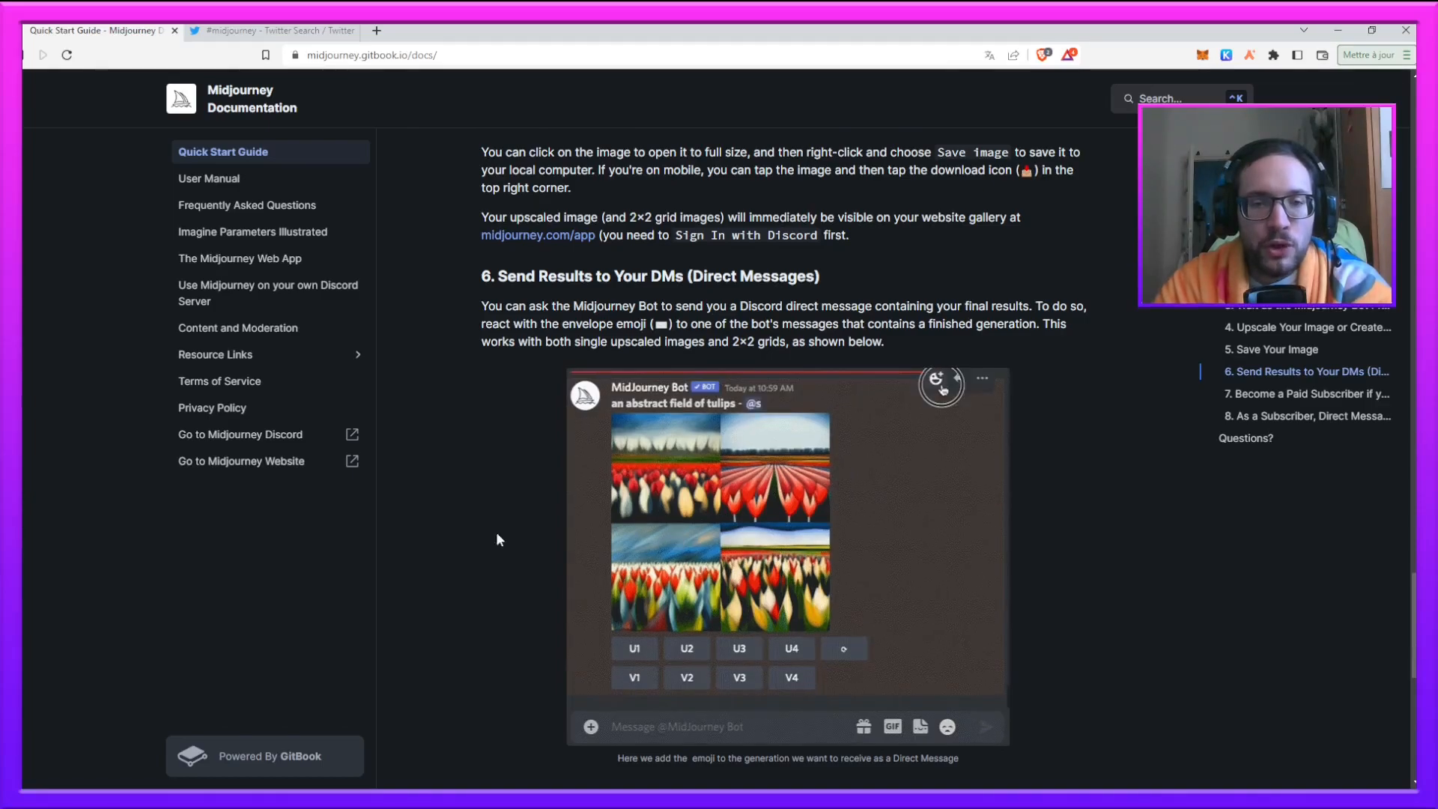
pyautogui.scroll(-4, 394, 545)
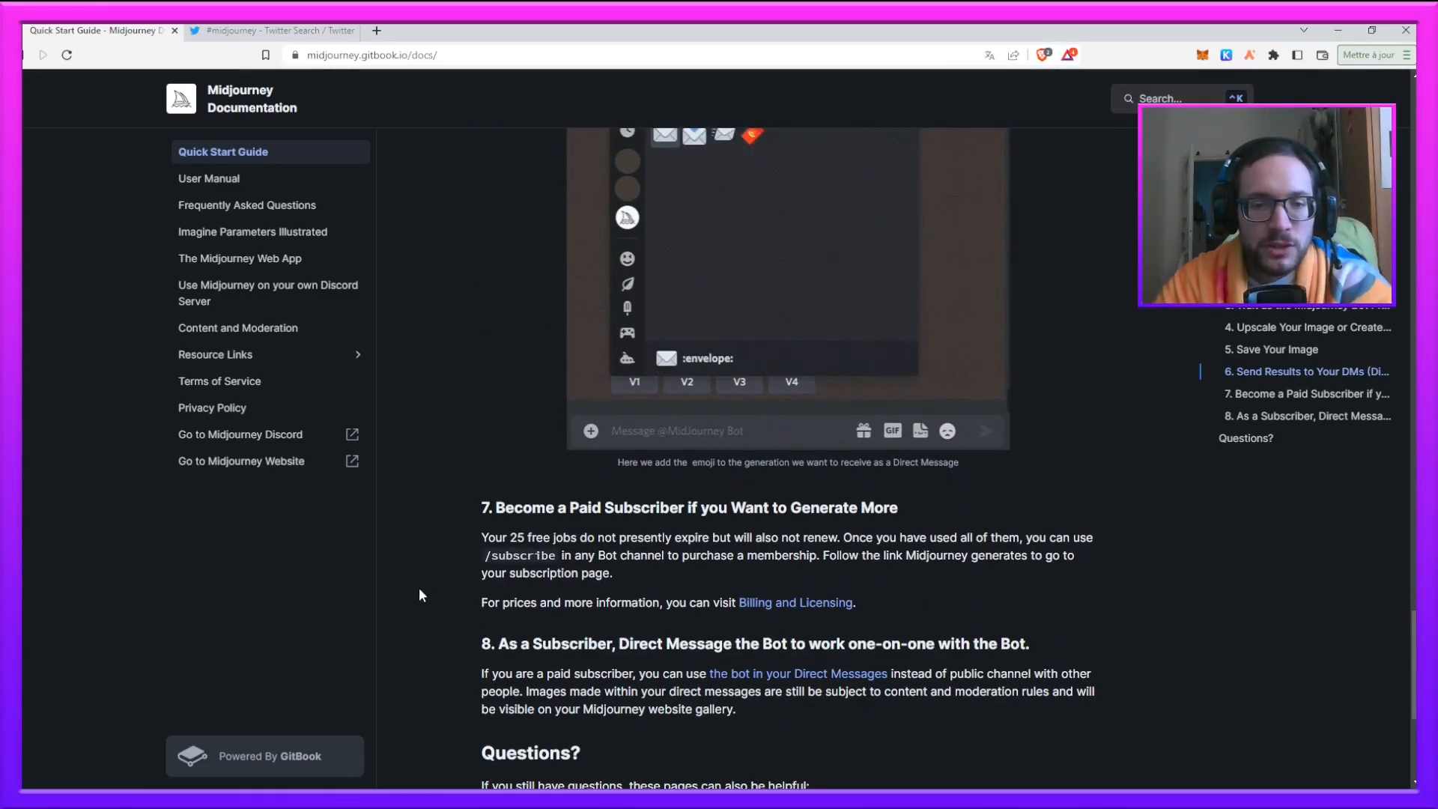
pyautogui.scroll(-2, 420, 577)
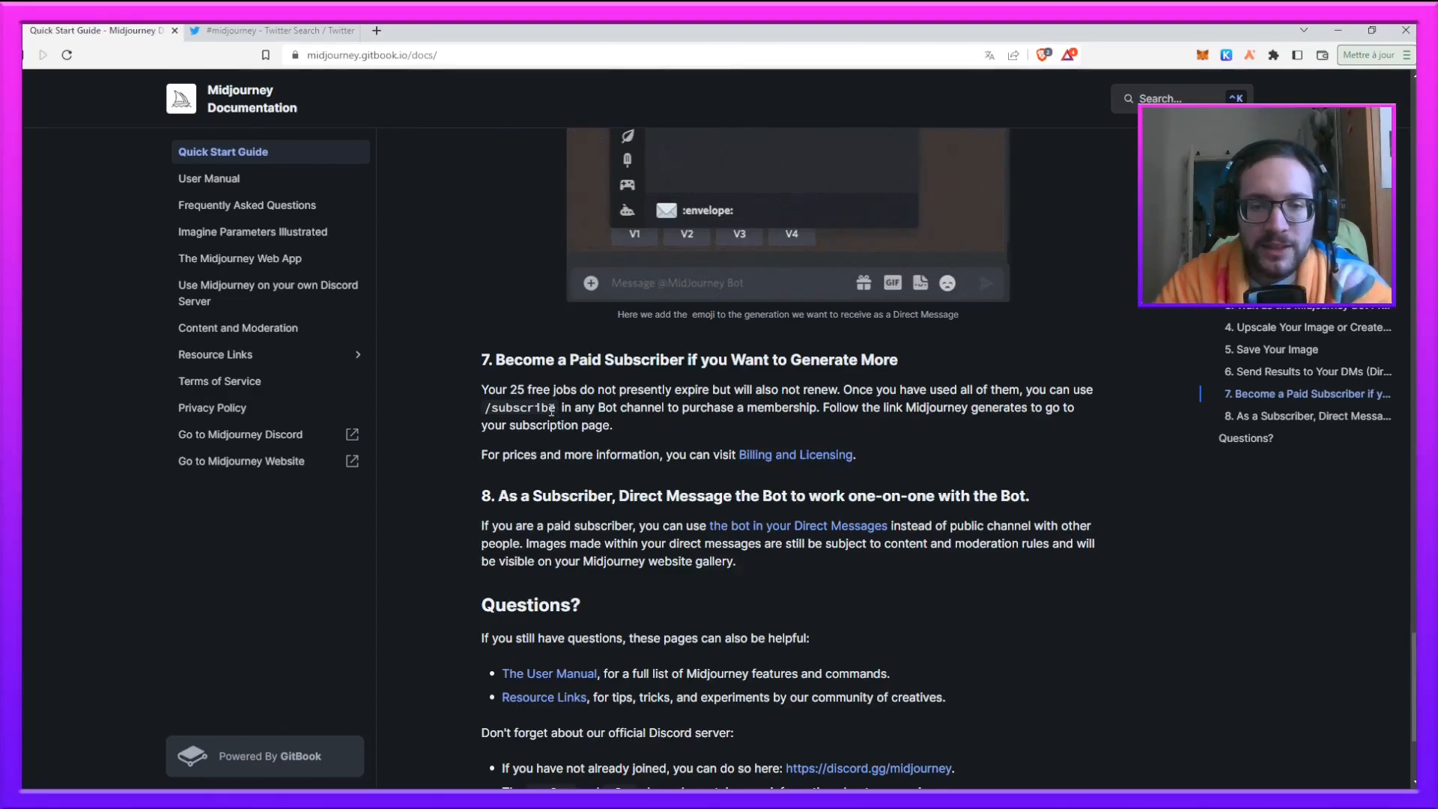
# Step: Try to open the Billing and Licensing page in a separate tab, and close that tab
pyautogui.middleClick(787, 462)
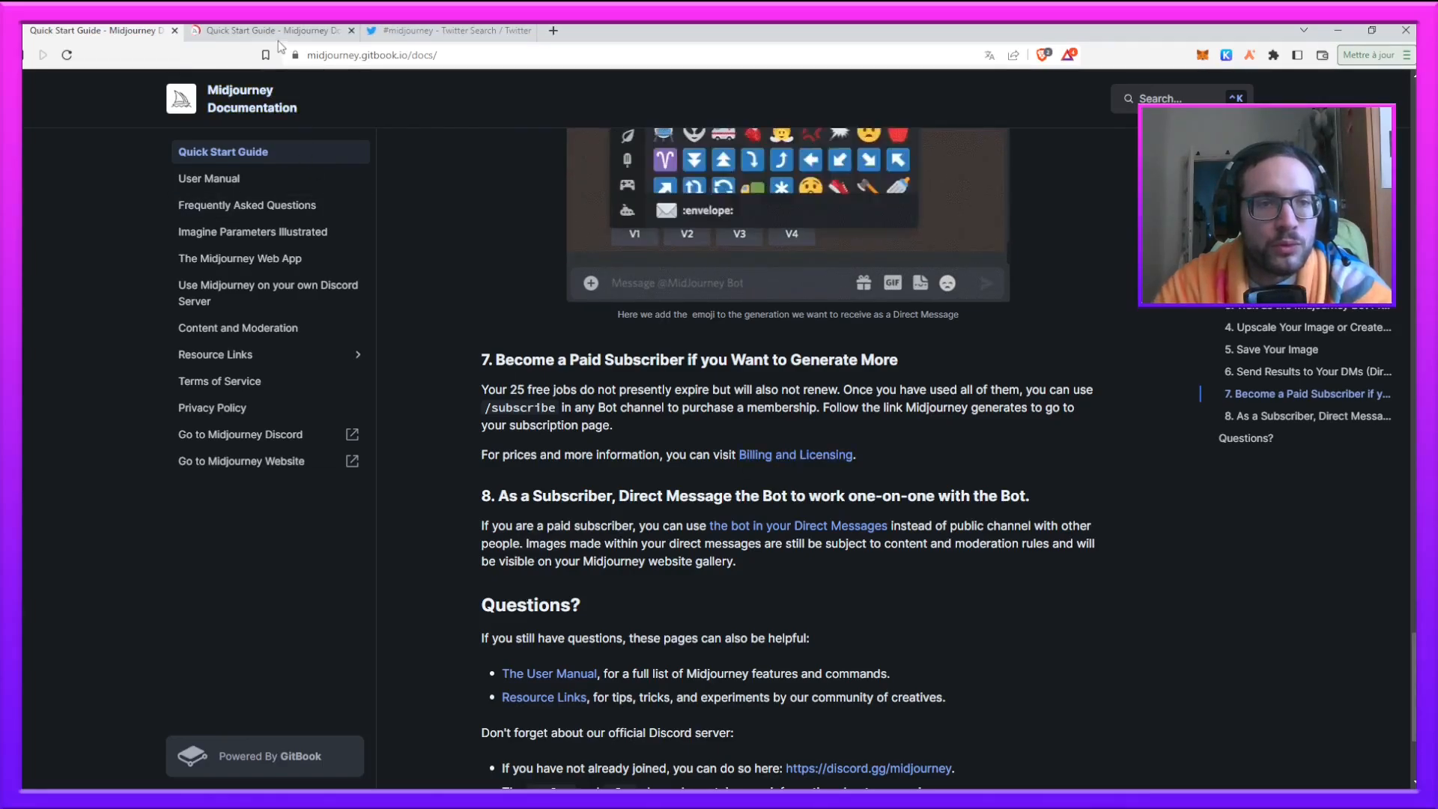
pyautogui.click(278, 31)
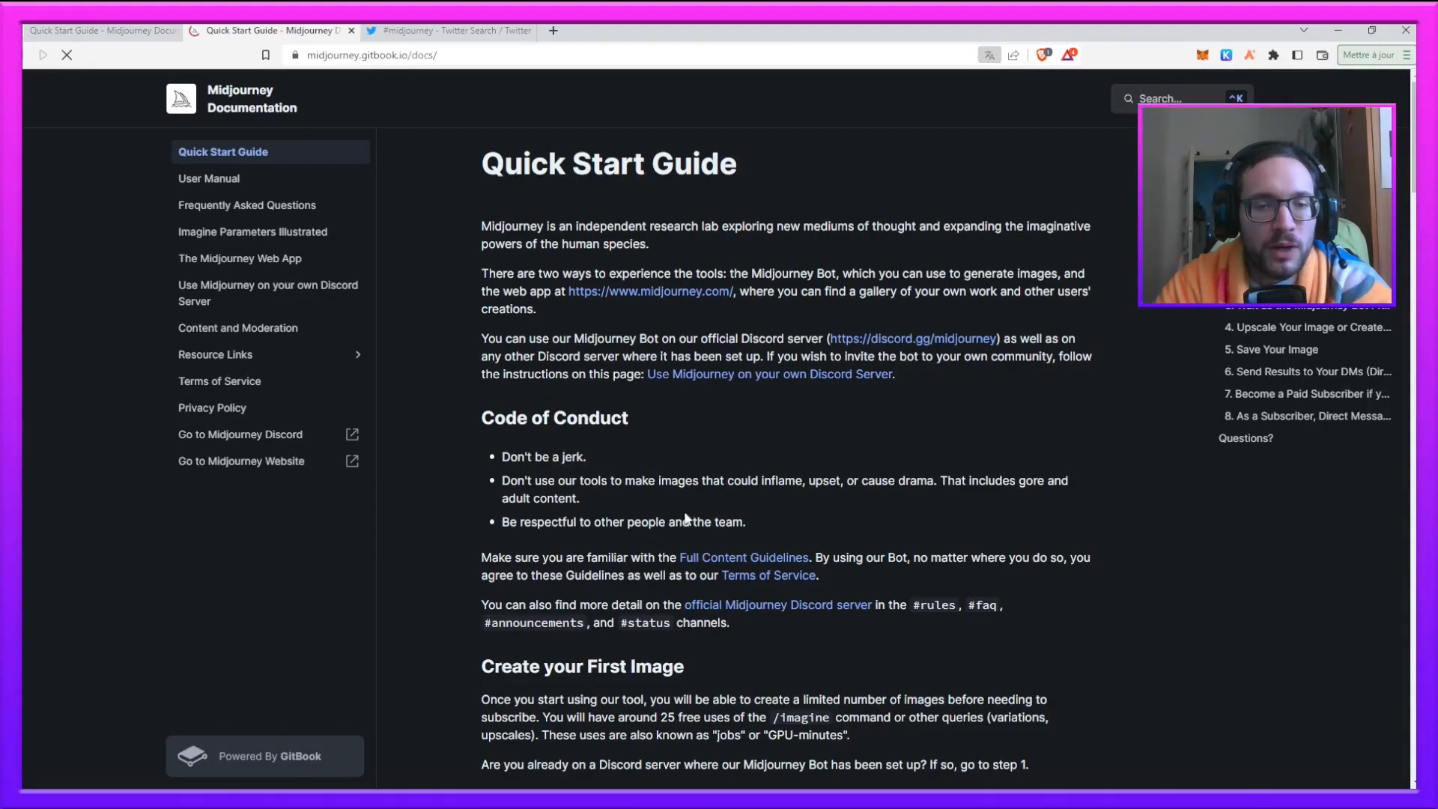
pyautogui.scroll(-10, 666, 501)
pyautogui.scroll(-12, 682, 529)
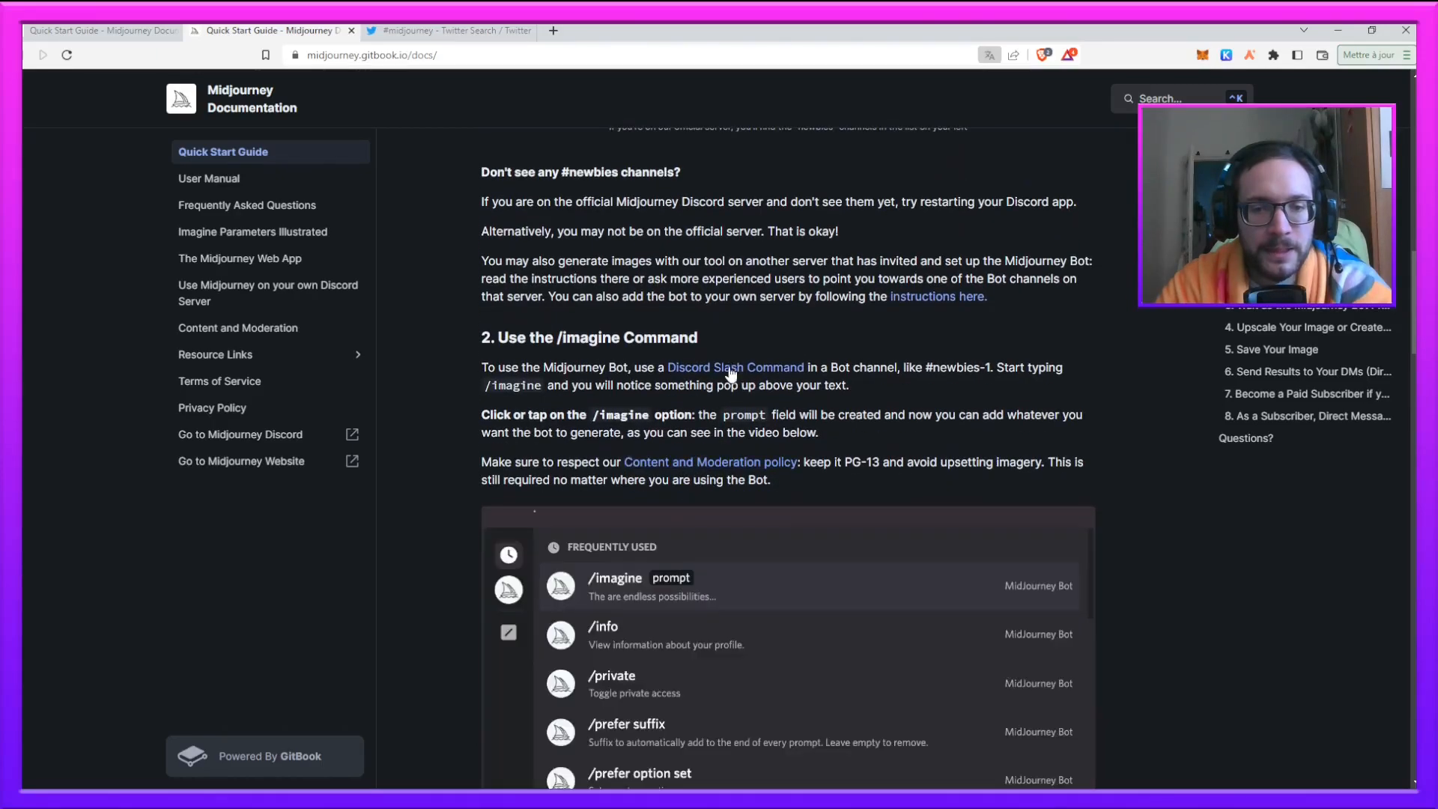
pyautogui.scroll(-15, 729, 410)
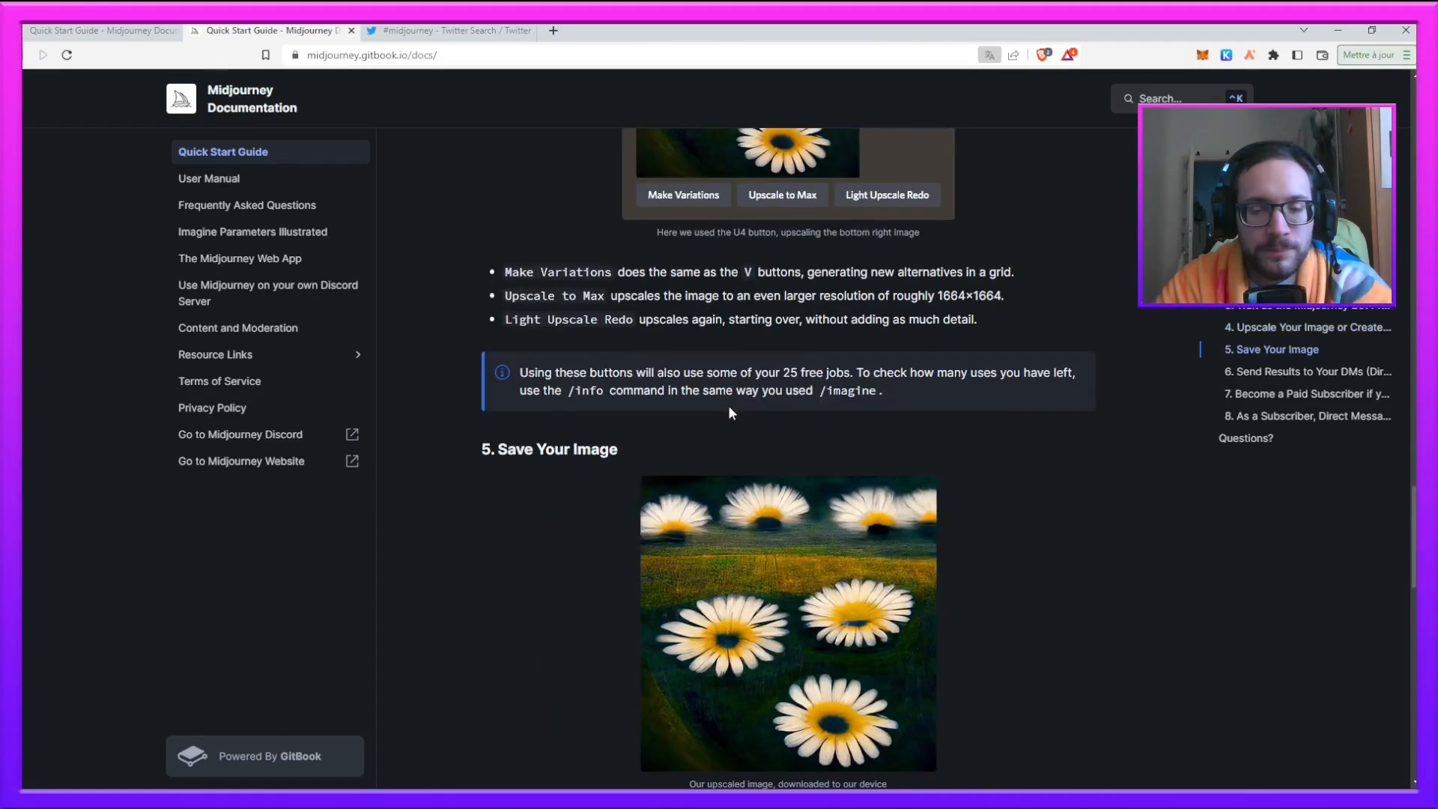
pyautogui.scroll(-10, 730, 417)
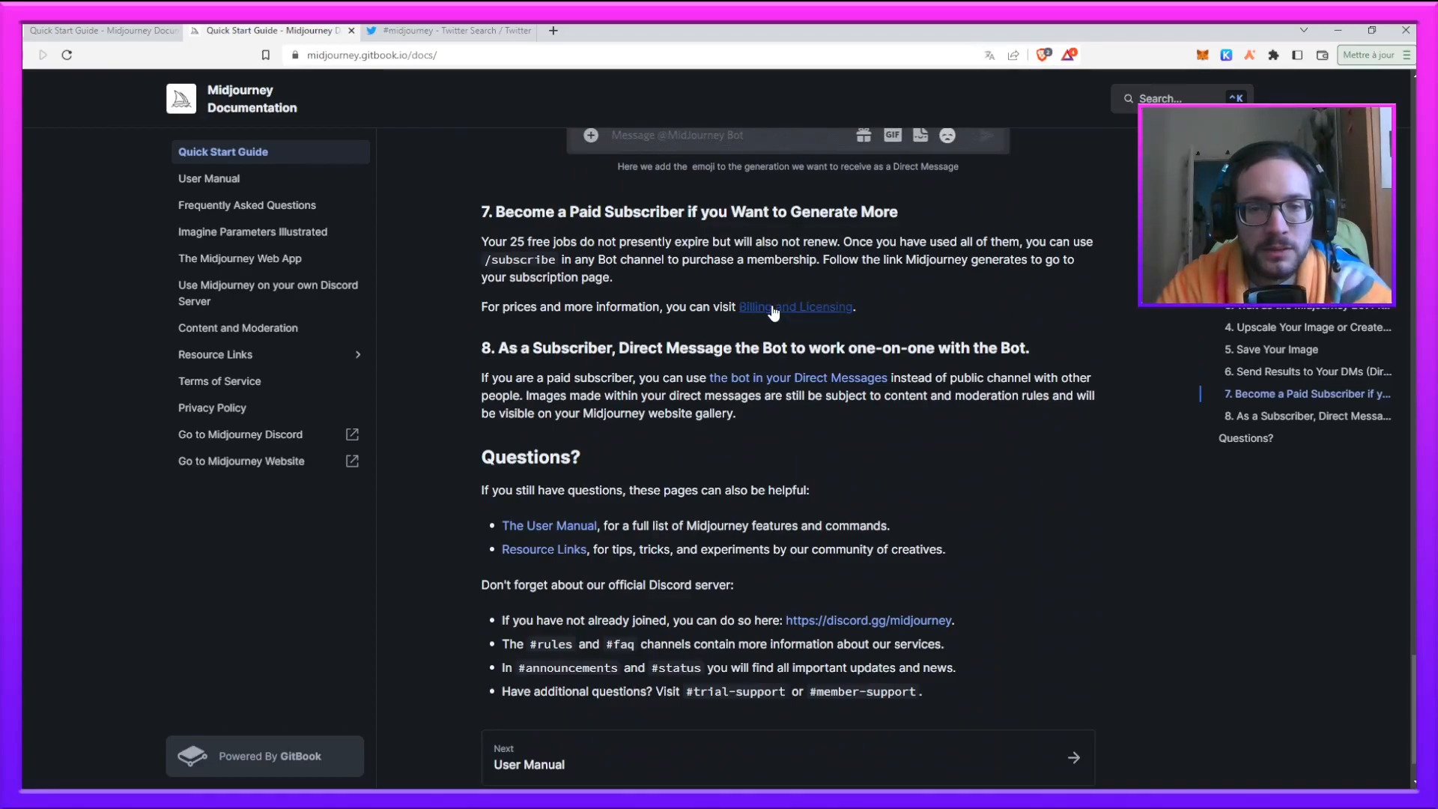
pyautogui.click(80, 28)
pyautogui.middleClick(256, 30)
# Step: Open the User Manual from the end of the guide and read its Basic Commands in Bot Channels section
pyautogui.scroll(-2, 526, 448)
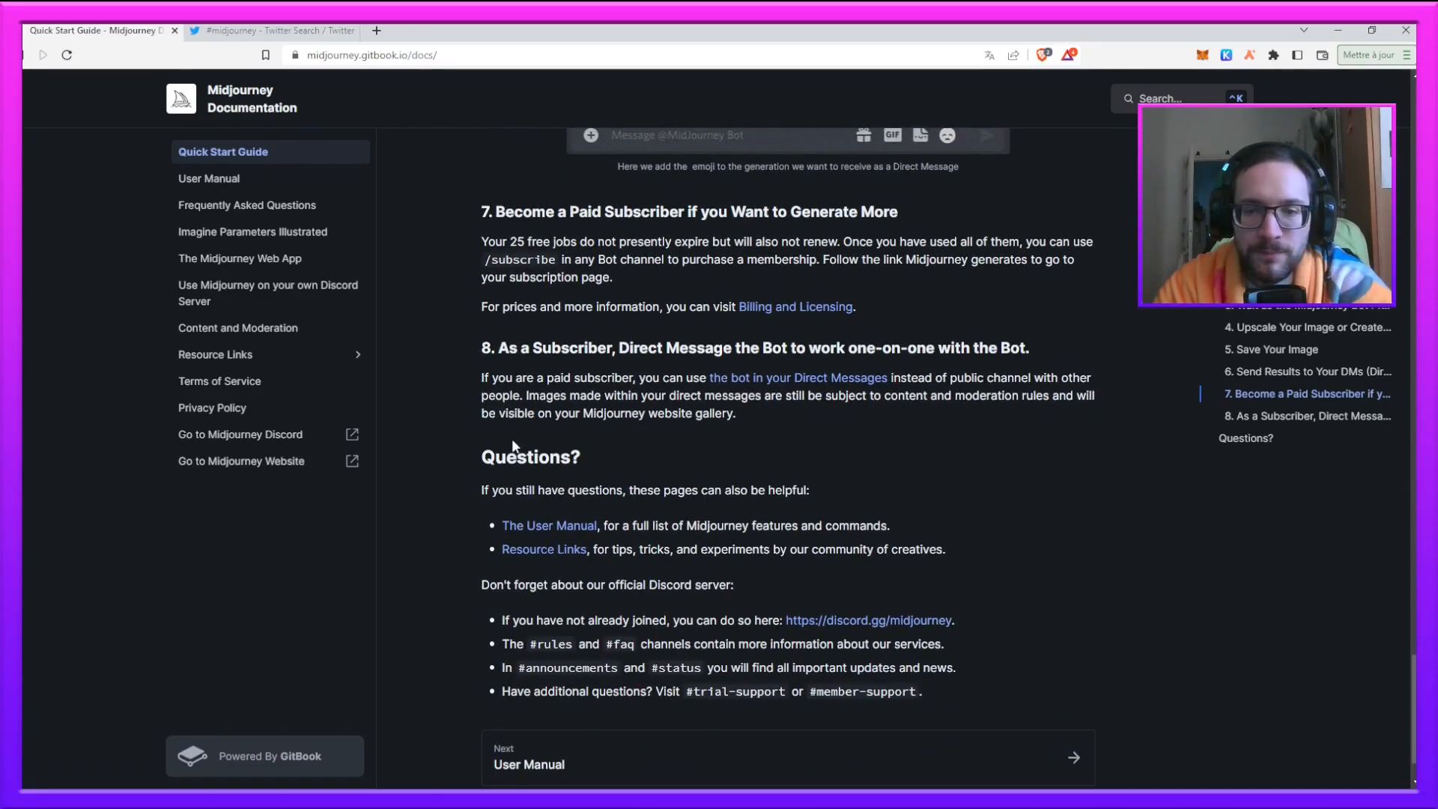
pyautogui.scroll(-1, 555, 432)
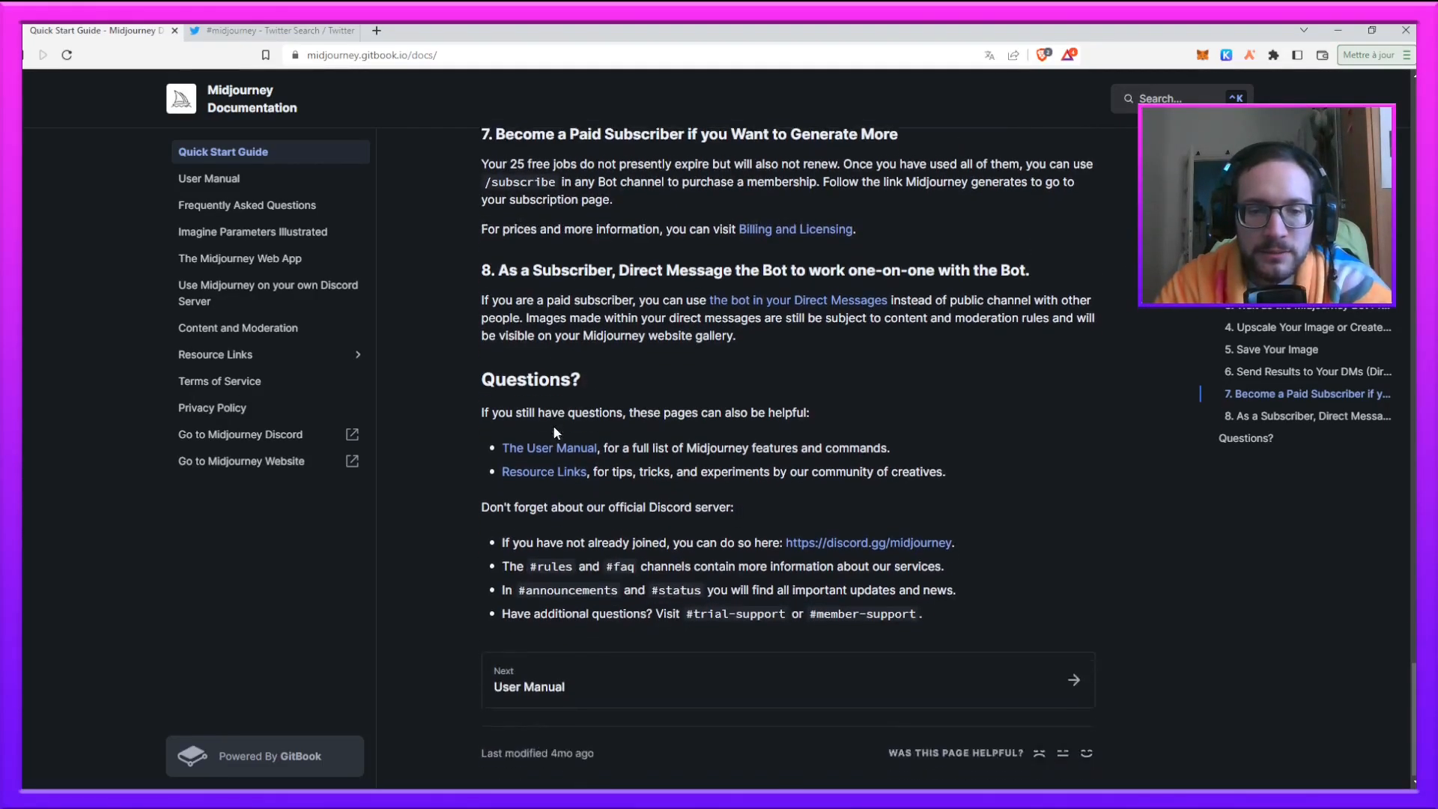
pyautogui.click(568, 691)
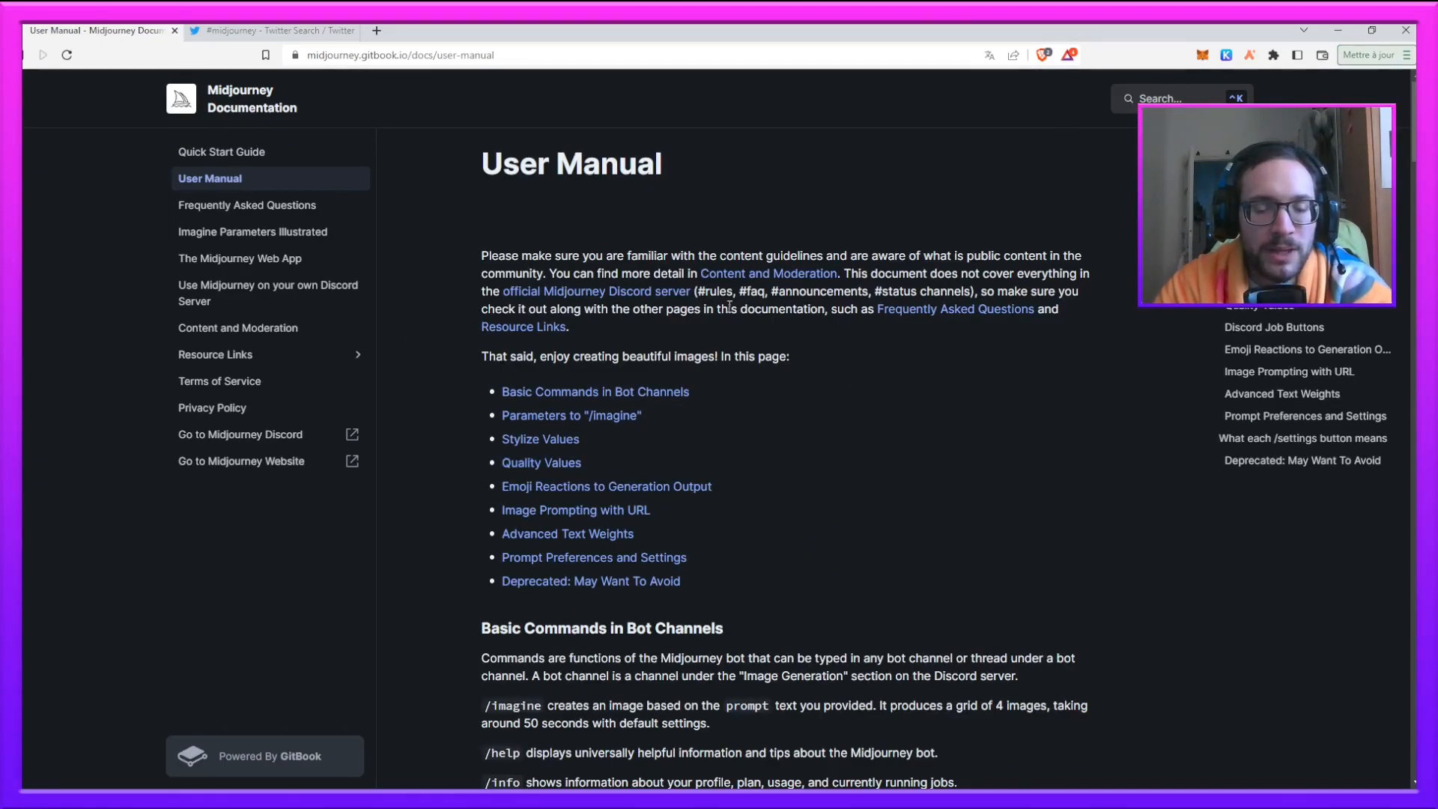
pyautogui.scroll(-3, 730, 310)
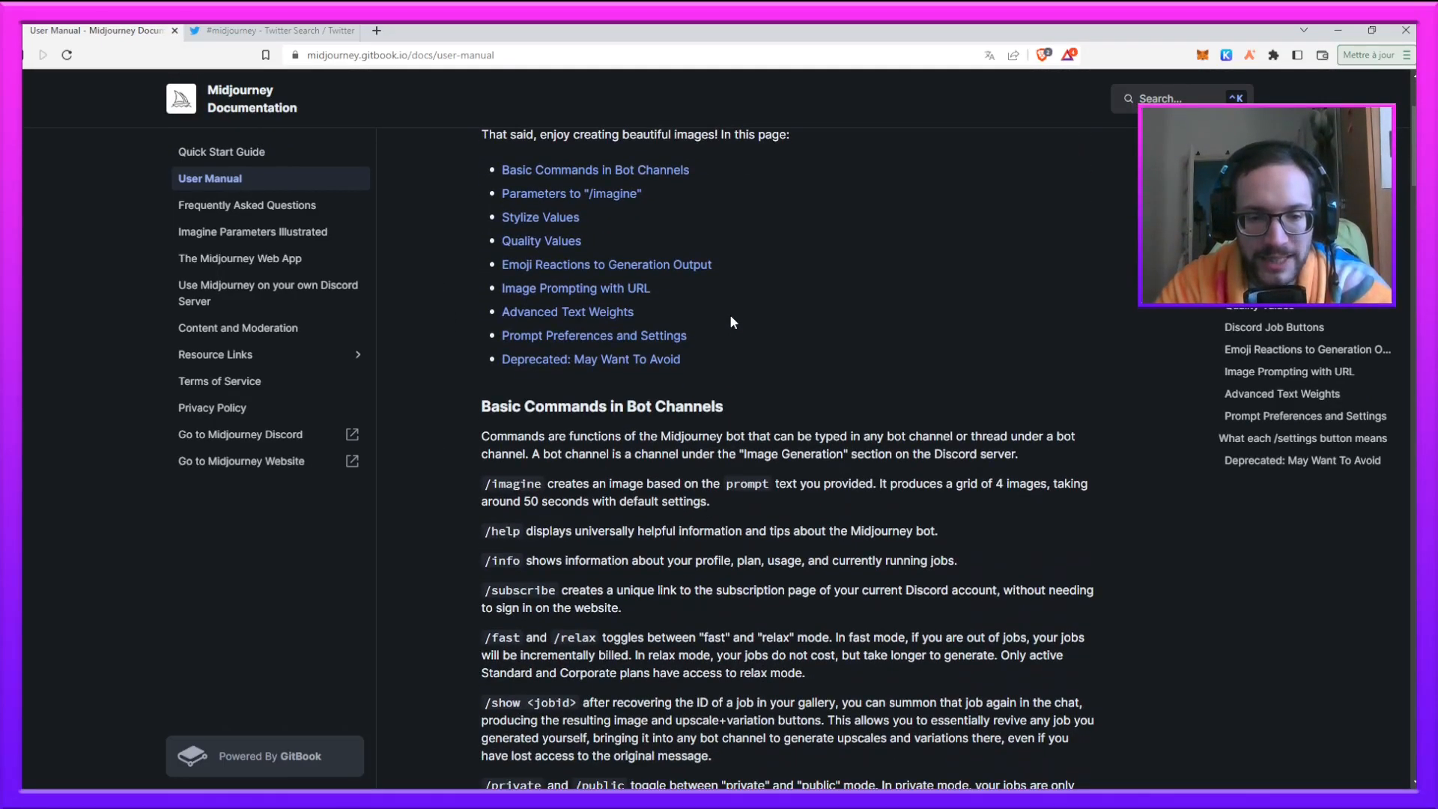
pyautogui.scroll(-2, 731, 323)
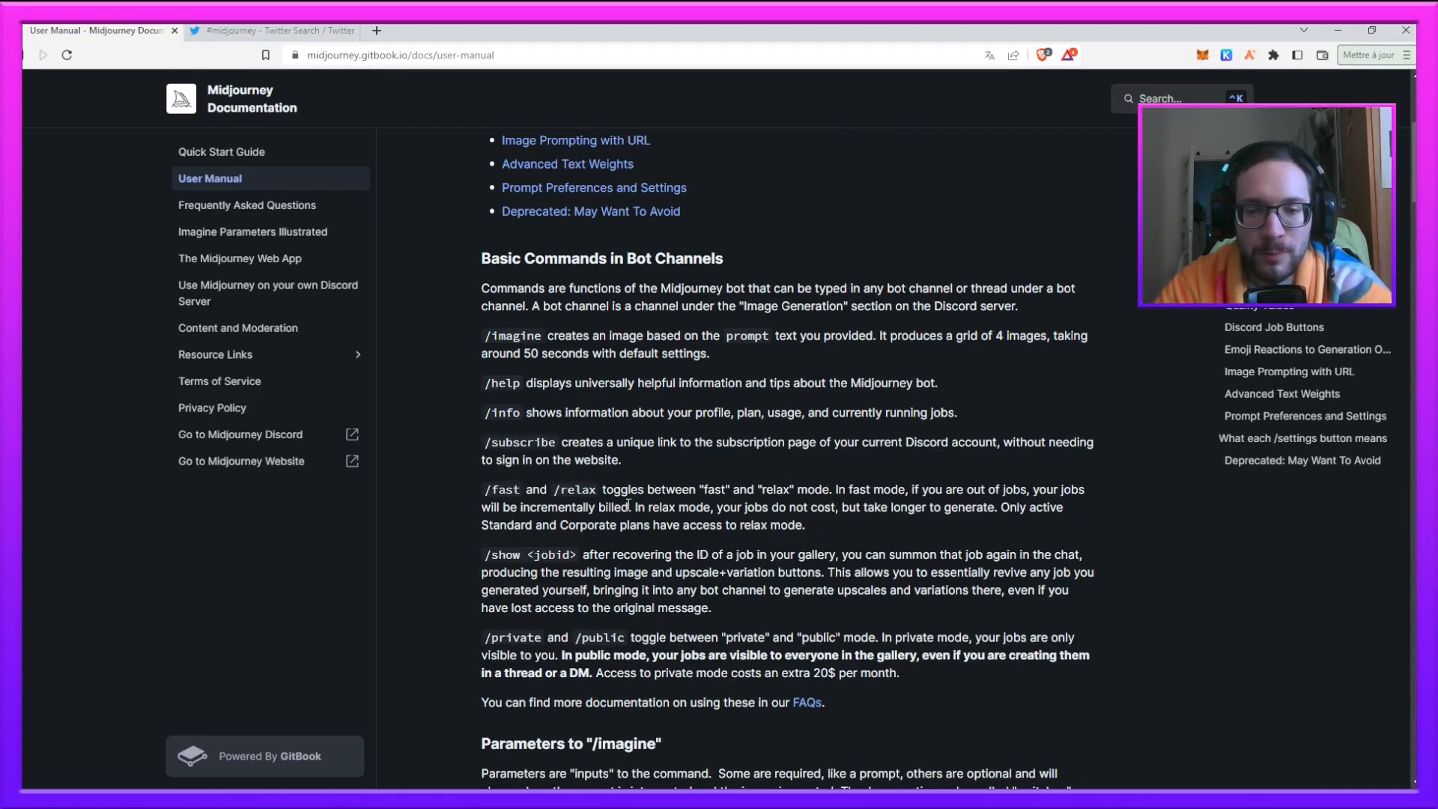
pyautogui.scroll(-2, 599, 521)
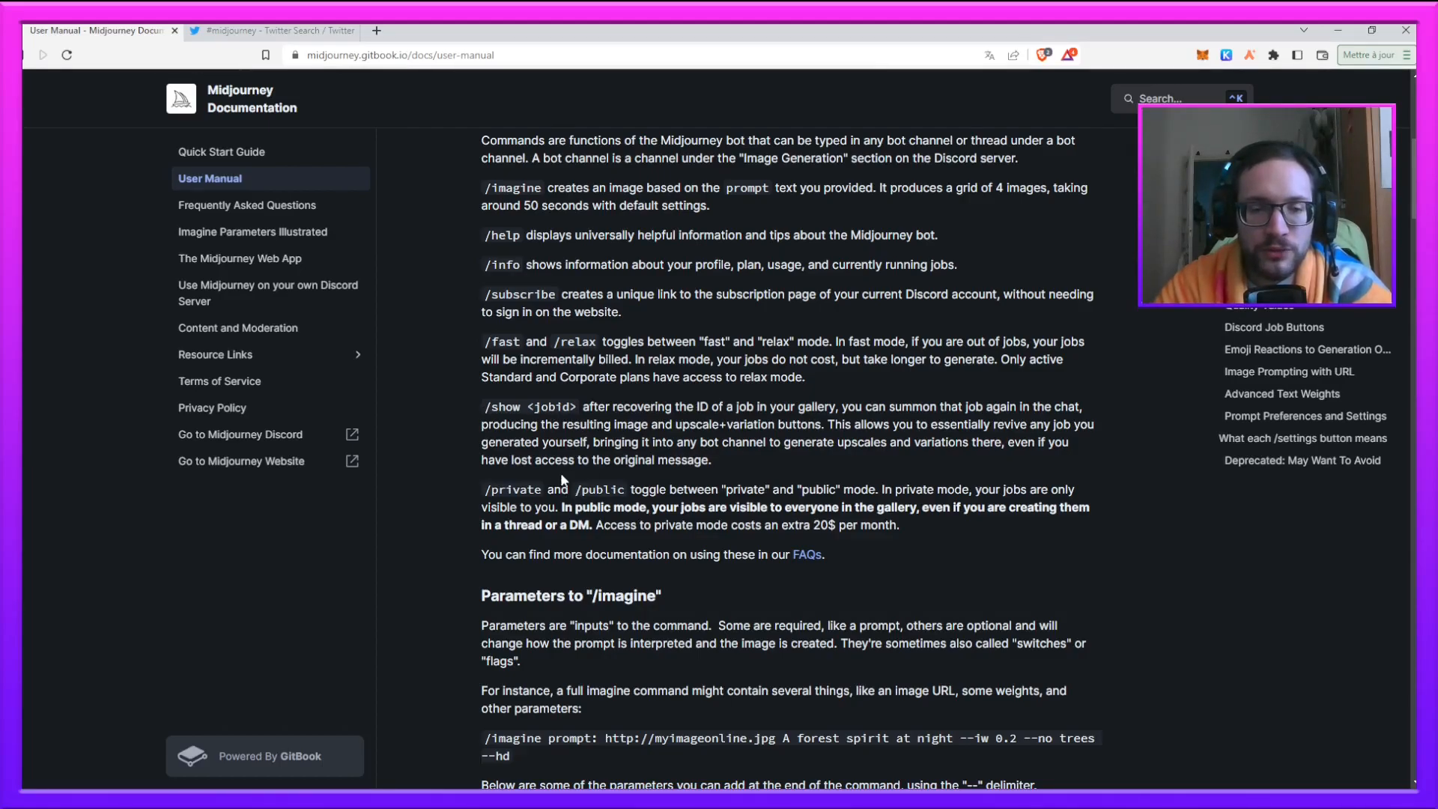
pyautogui.scroll(-1, 613, 483)
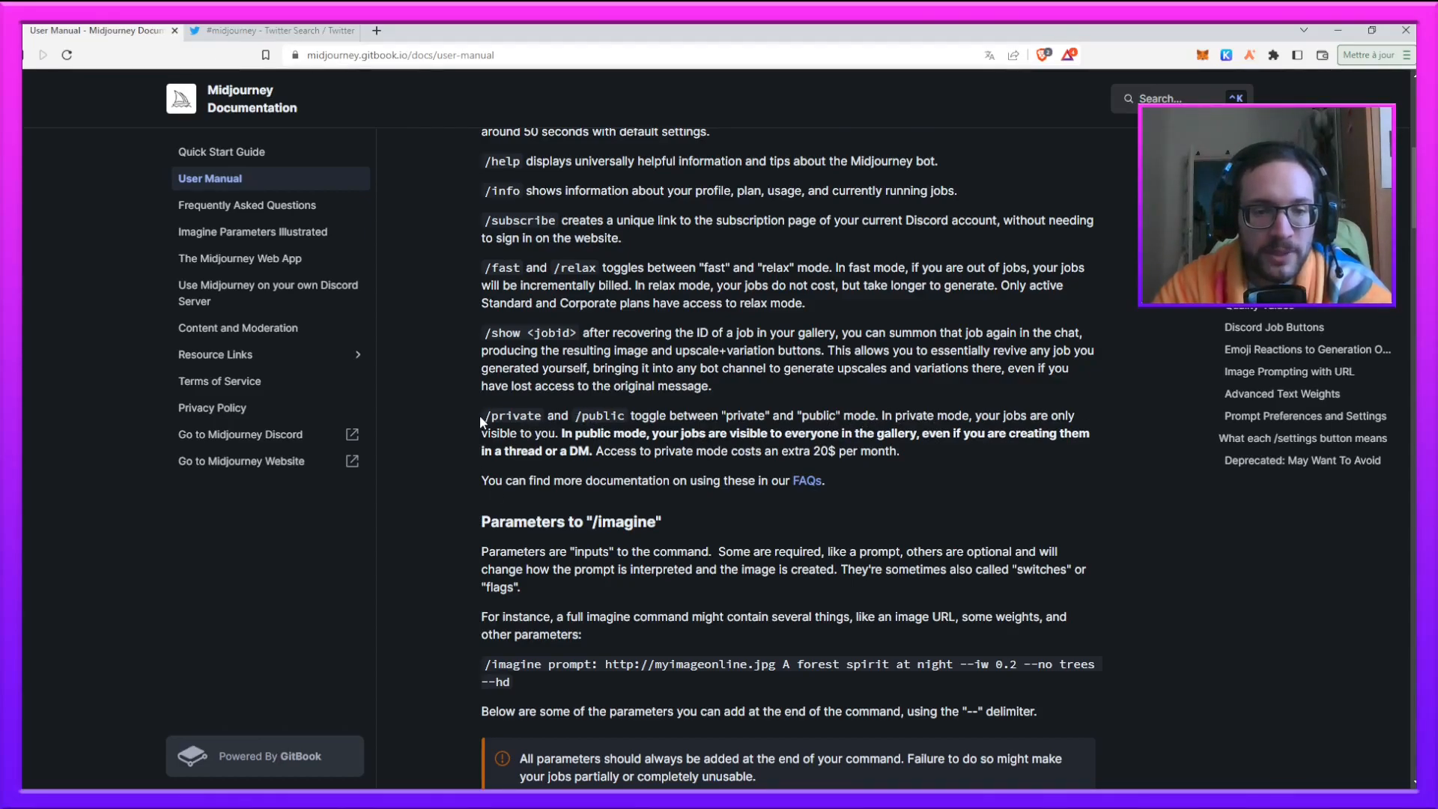
# Step: Read the User Manual's entry on the /private and /public commands, including the extra cost of private mode
pyautogui.moveTo(483, 416); pyautogui.dragTo(541, 418)
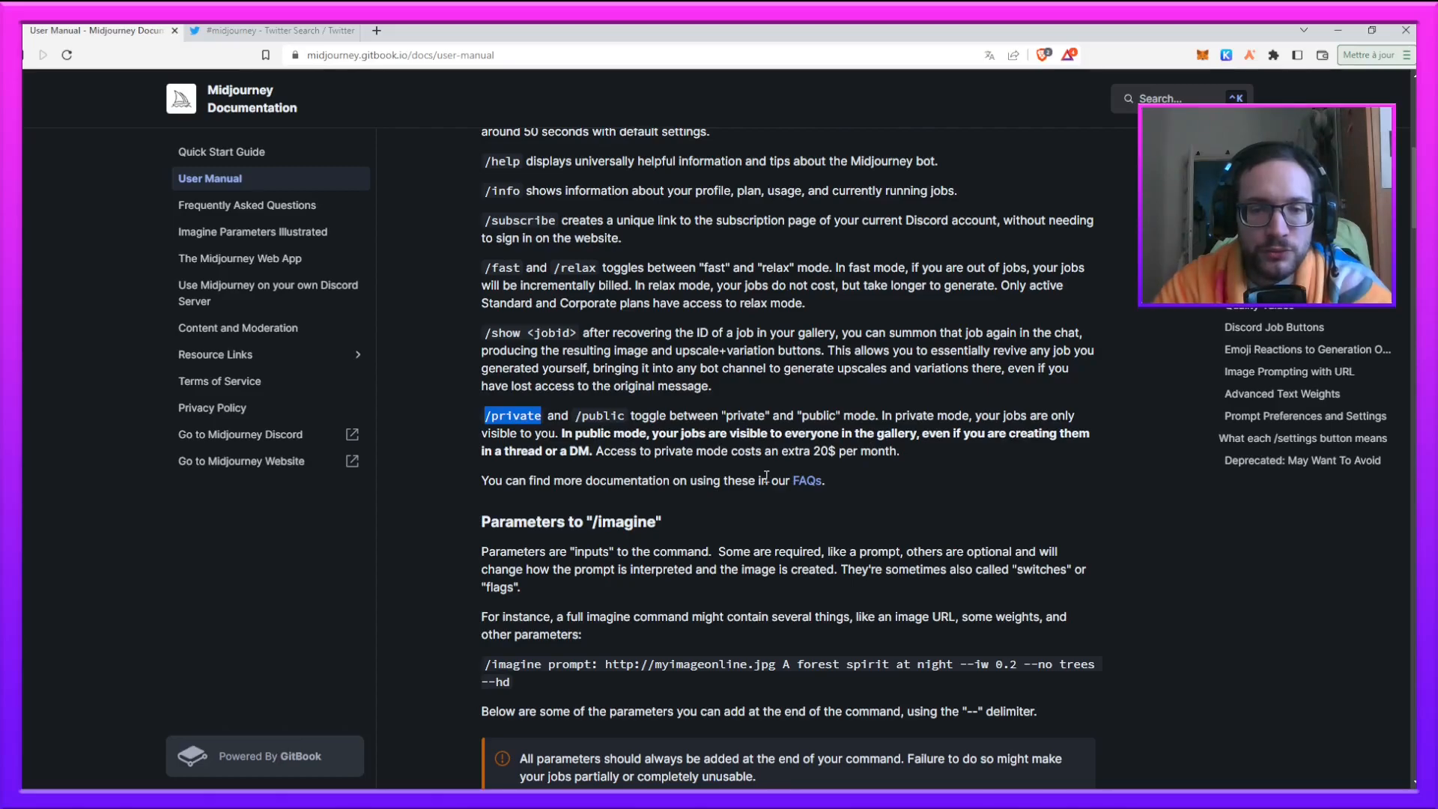
pyautogui.moveTo(682, 453); pyautogui.dragTo(835, 450)
pyautogui.click(801, 444)
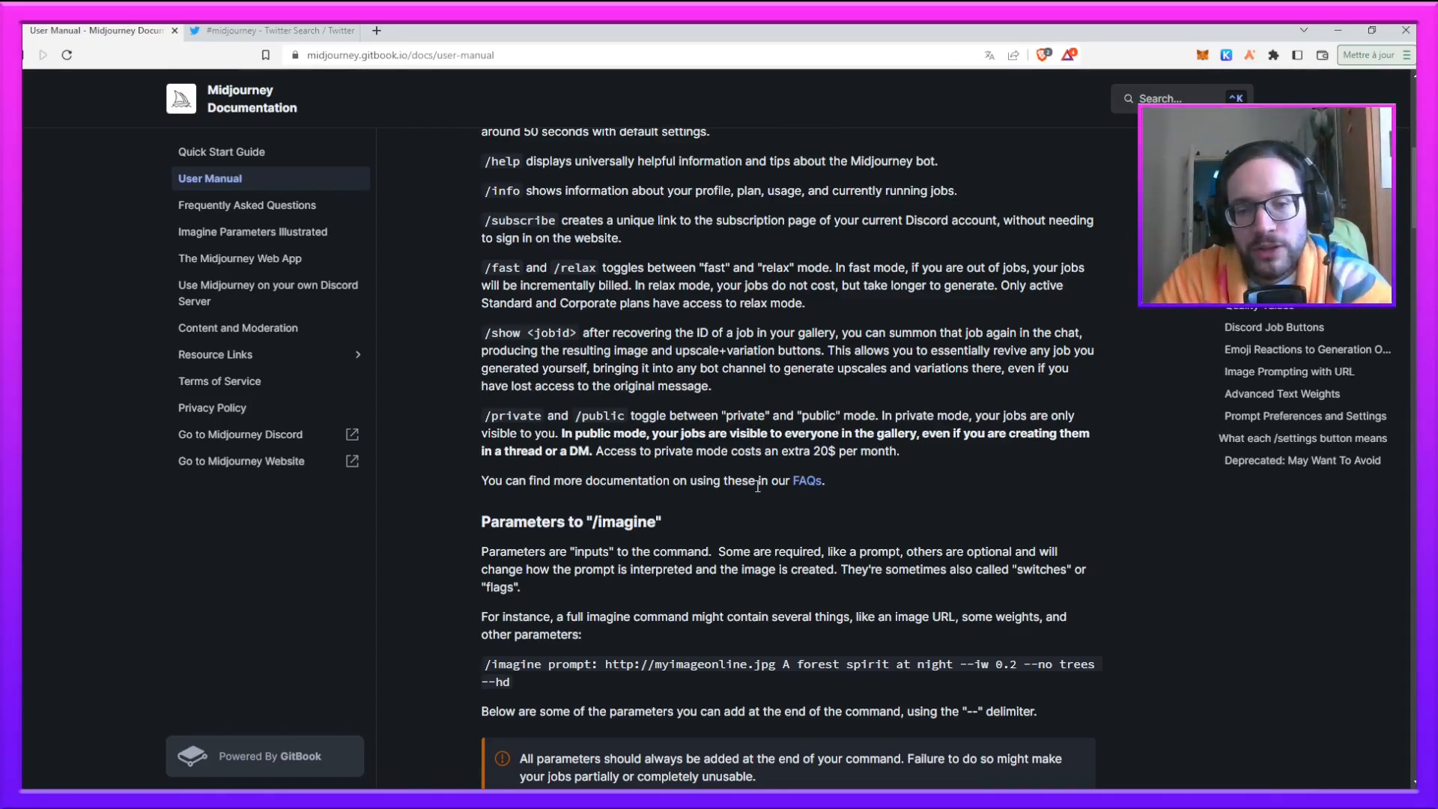
# Step: Examine the sample command under Parameters to "/imagine", including its image URL, text prompt, --iw, --no and --hd parts
pyautogui.scroll(-2, 774, 513)
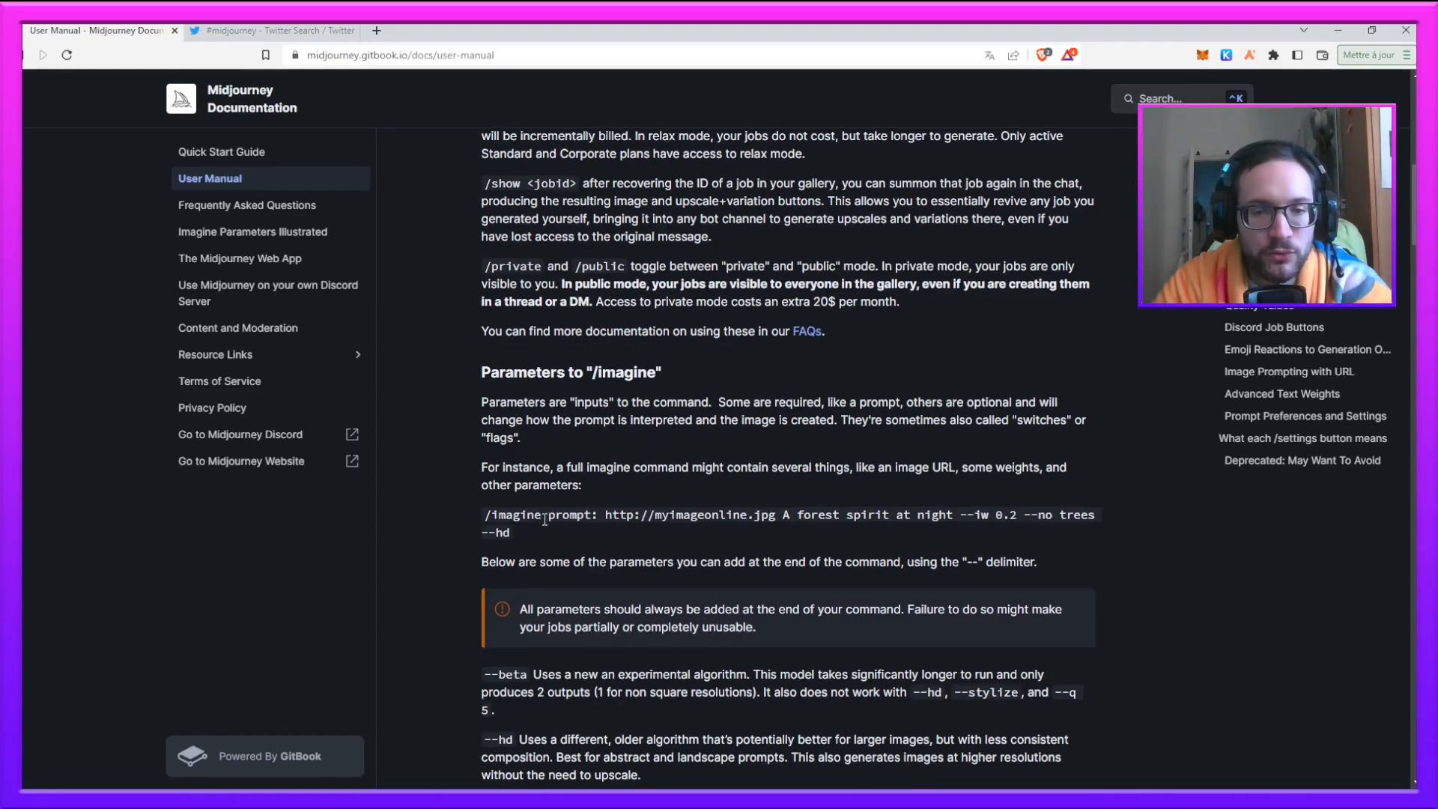
pyautogui.scroll(-2, 591, 389)
pyautogui.moveTo(602, 372); pyautogui.dragTo(954, 370)
pyautogui.click(795, 369)
pyautogui.click(974, 370)
pyautogui.doubleClick(974, 370)
pyautogui.click(1048, 367)
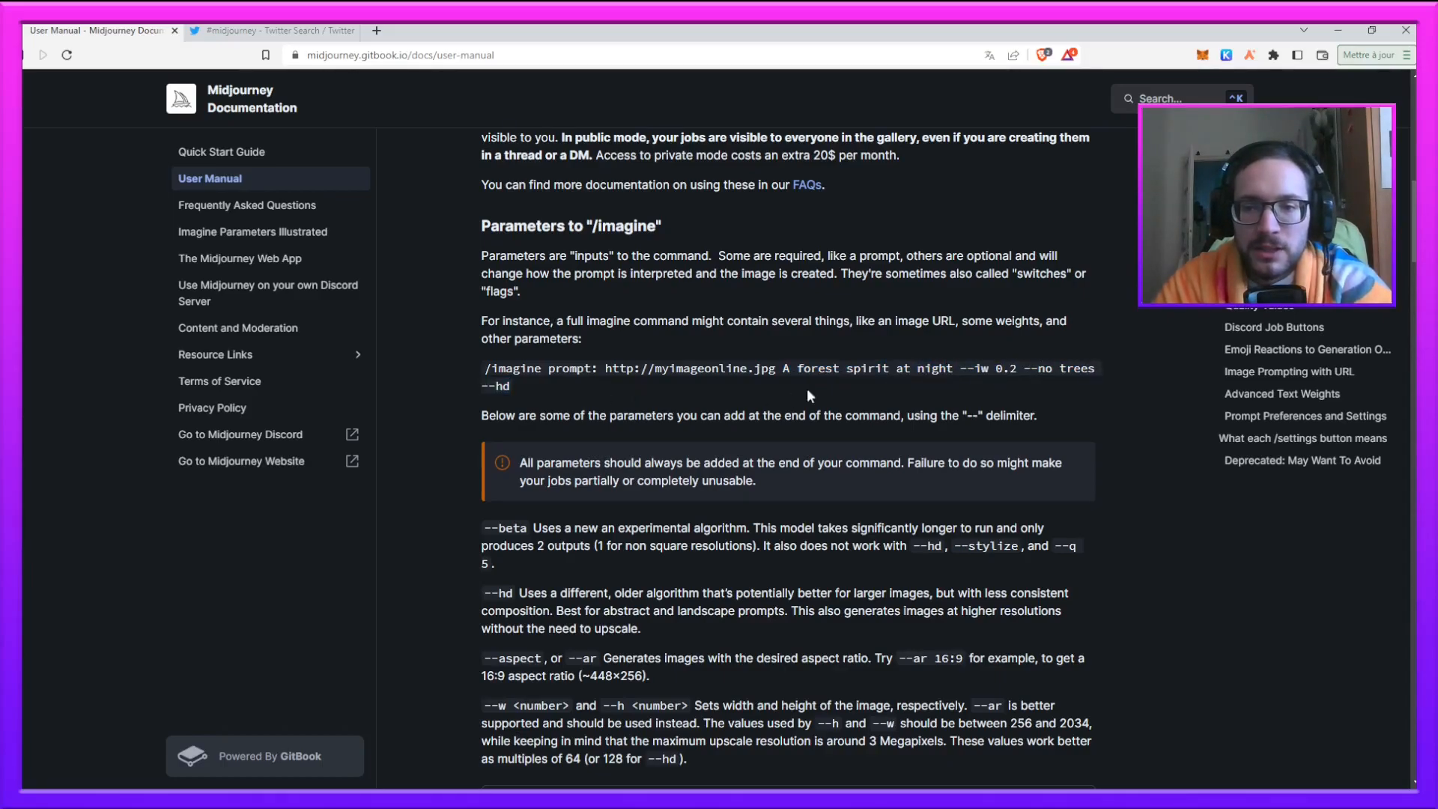
pyautogui.moveTo(1024, 368); pyautogui.dragTo(1053, 368)
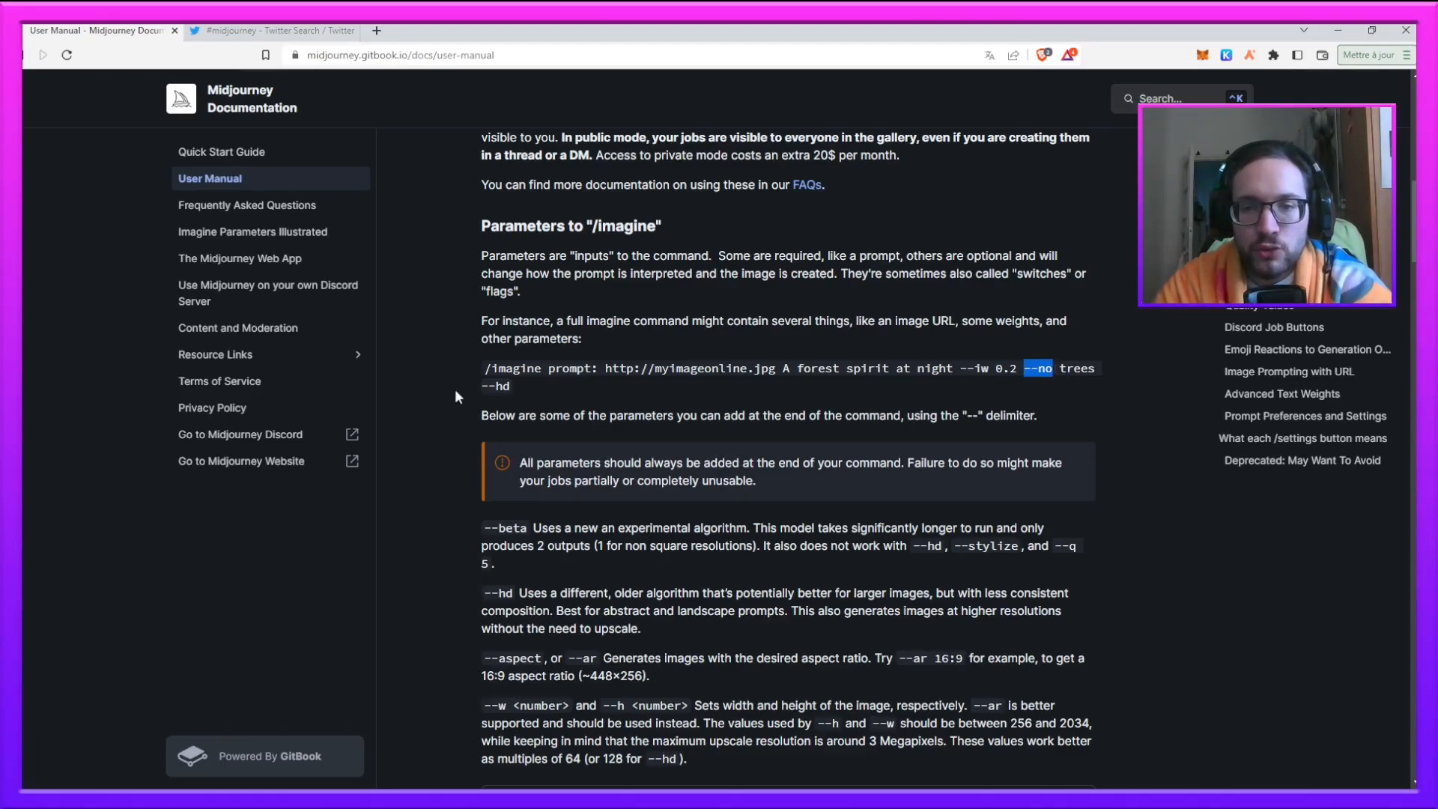
pyautogui.moveTo(784, 368); pyautogui.dragTo(948, 368)
pyautogui.moveTo(1102, 368); pyautogui.dragTo(1093, 370)
pyautogui.click(1076, 369)
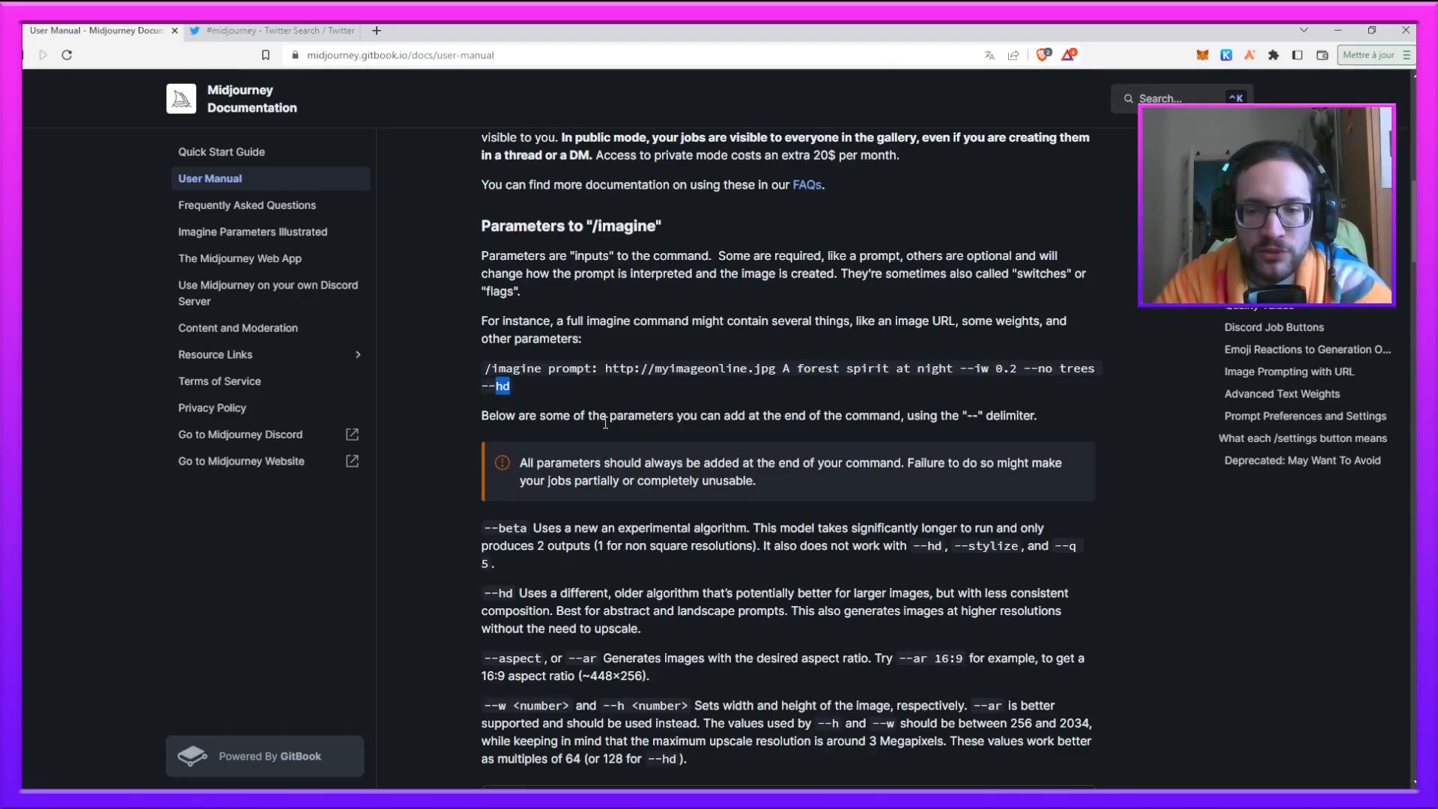
# Step: Read the entries for the --beta, --hd and --aspect parameters, including the --ar 16:9 example
pyautogui.scroll(-2, 605, 423)
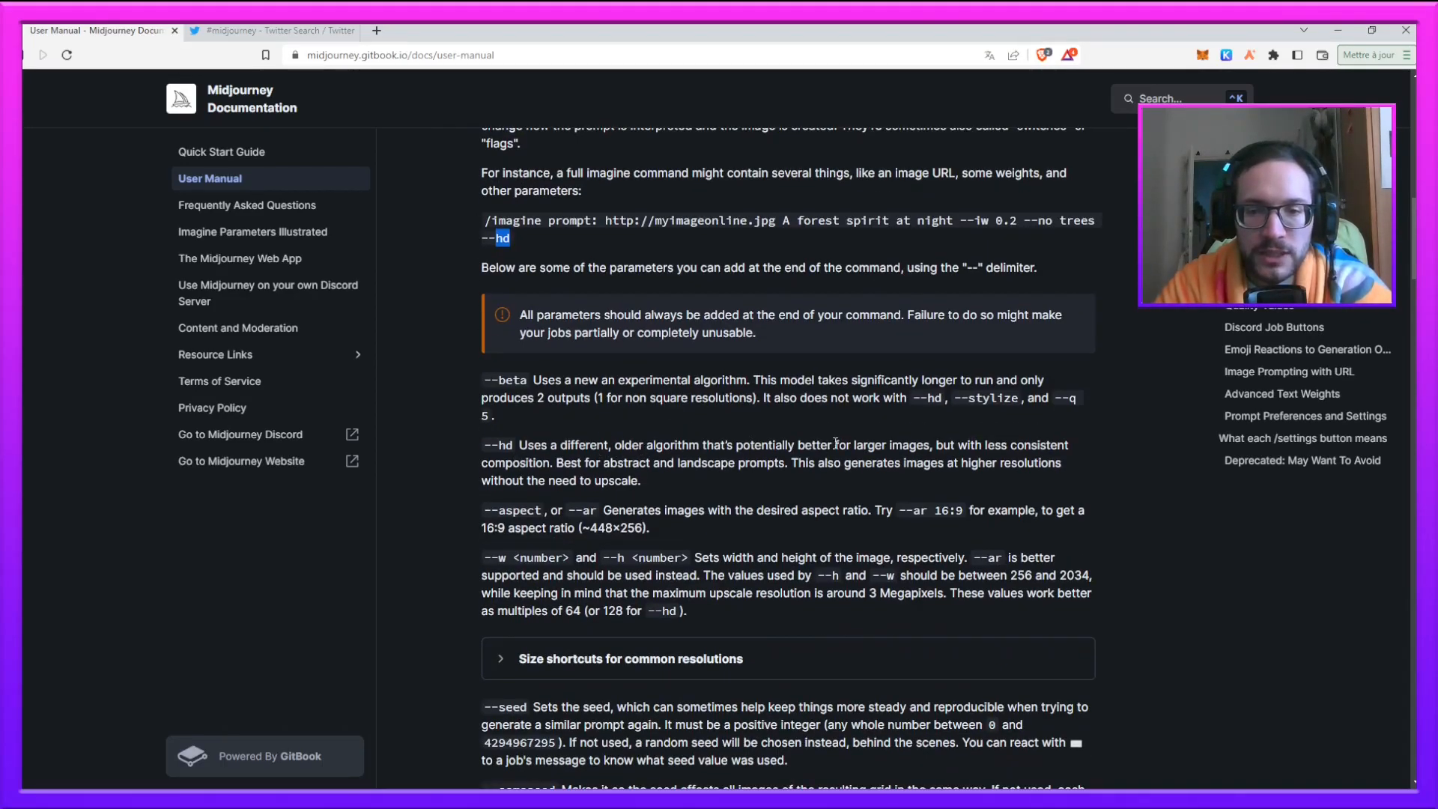
pyautogui.click(793, 445)
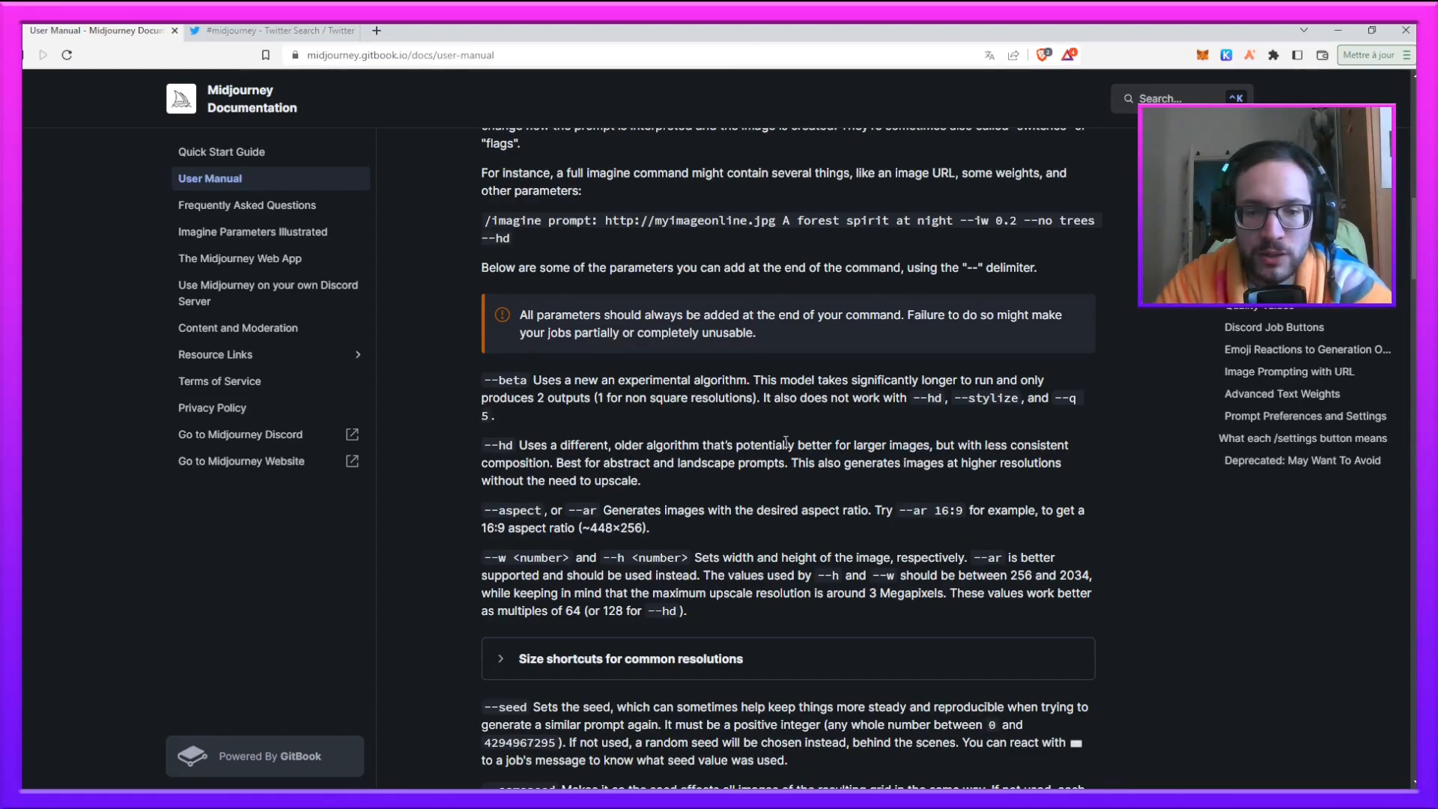
pyautogui.scroll(-2, 786, 441)
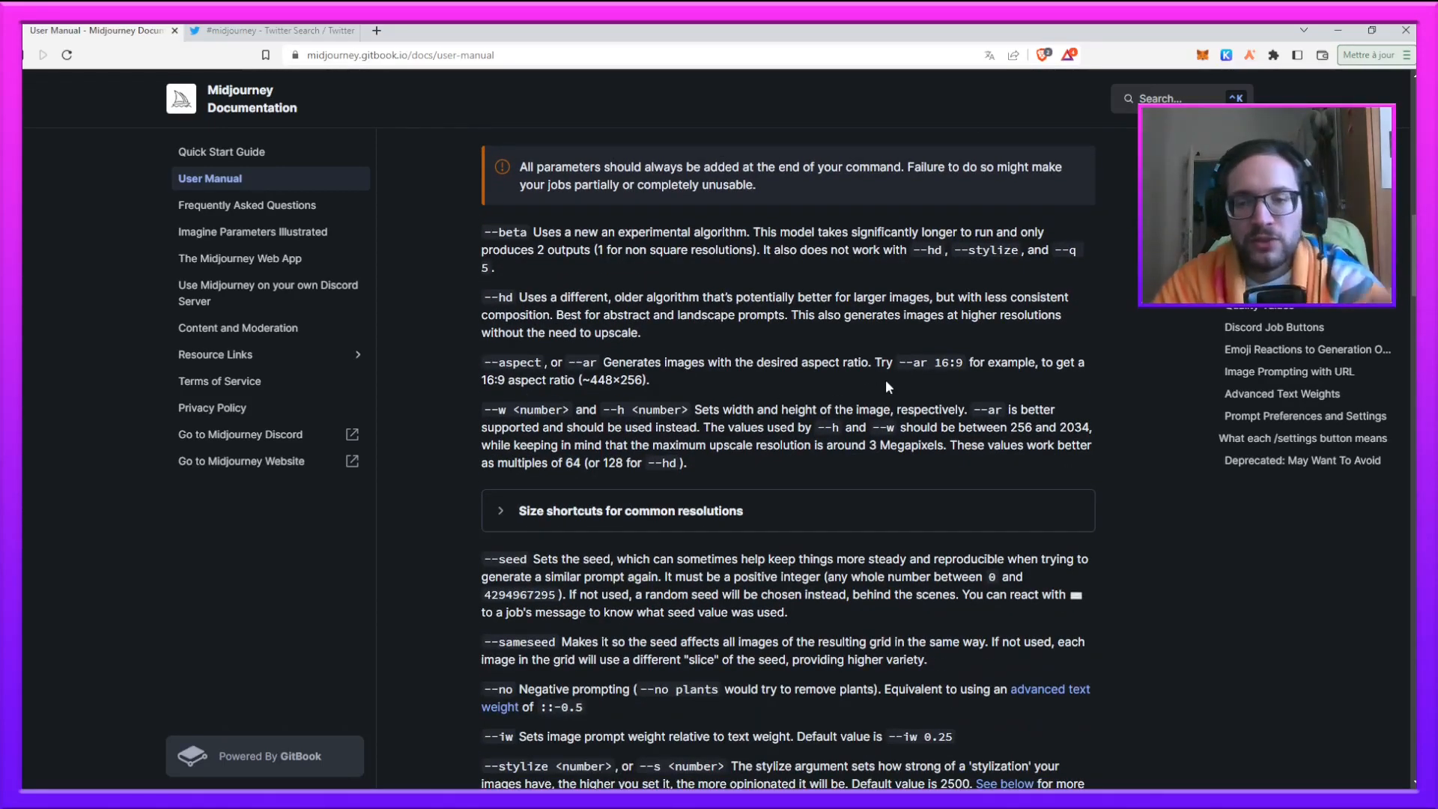
pyautogui.moveTo(935, 362); pyautogui.dragTo(949, 363)
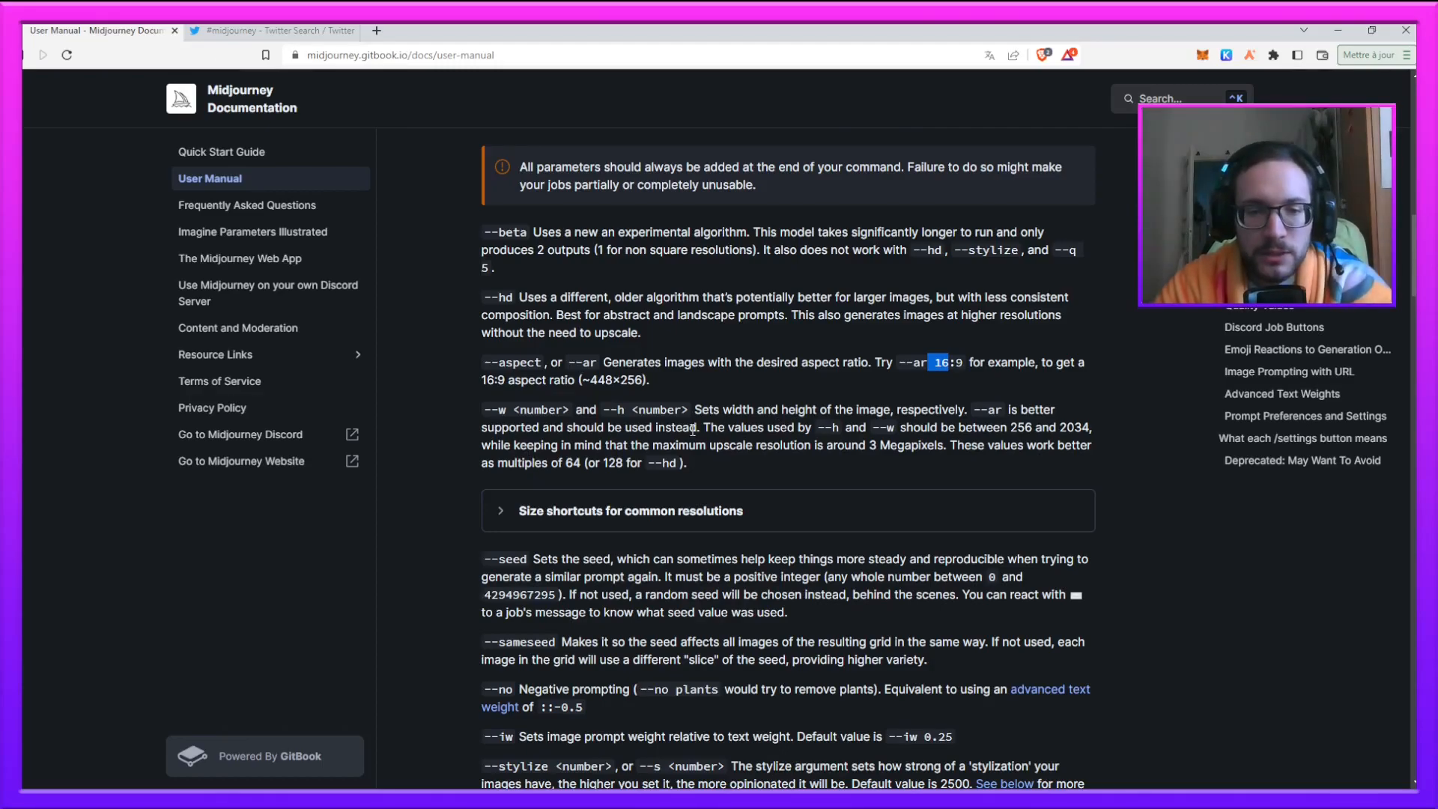
# Step: Read the remaining parameter entries from --seed to --uplight and the Stylize Values and Quality Values sections
pyautogui.scroll(-2, 693, 429)
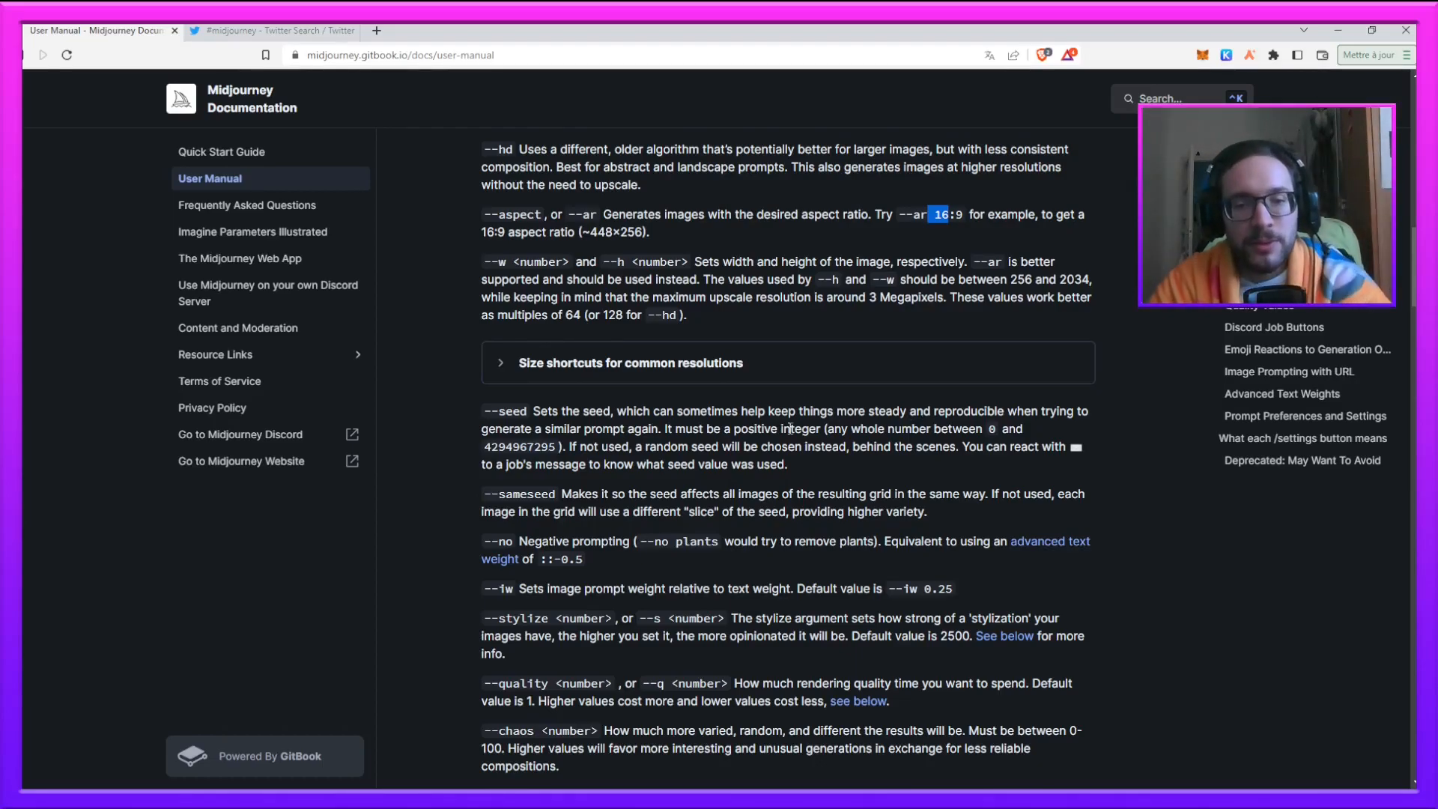
pyautogui.scroll(-2, 548, 468)
pyautogui.scroll(-1, 517, 472)
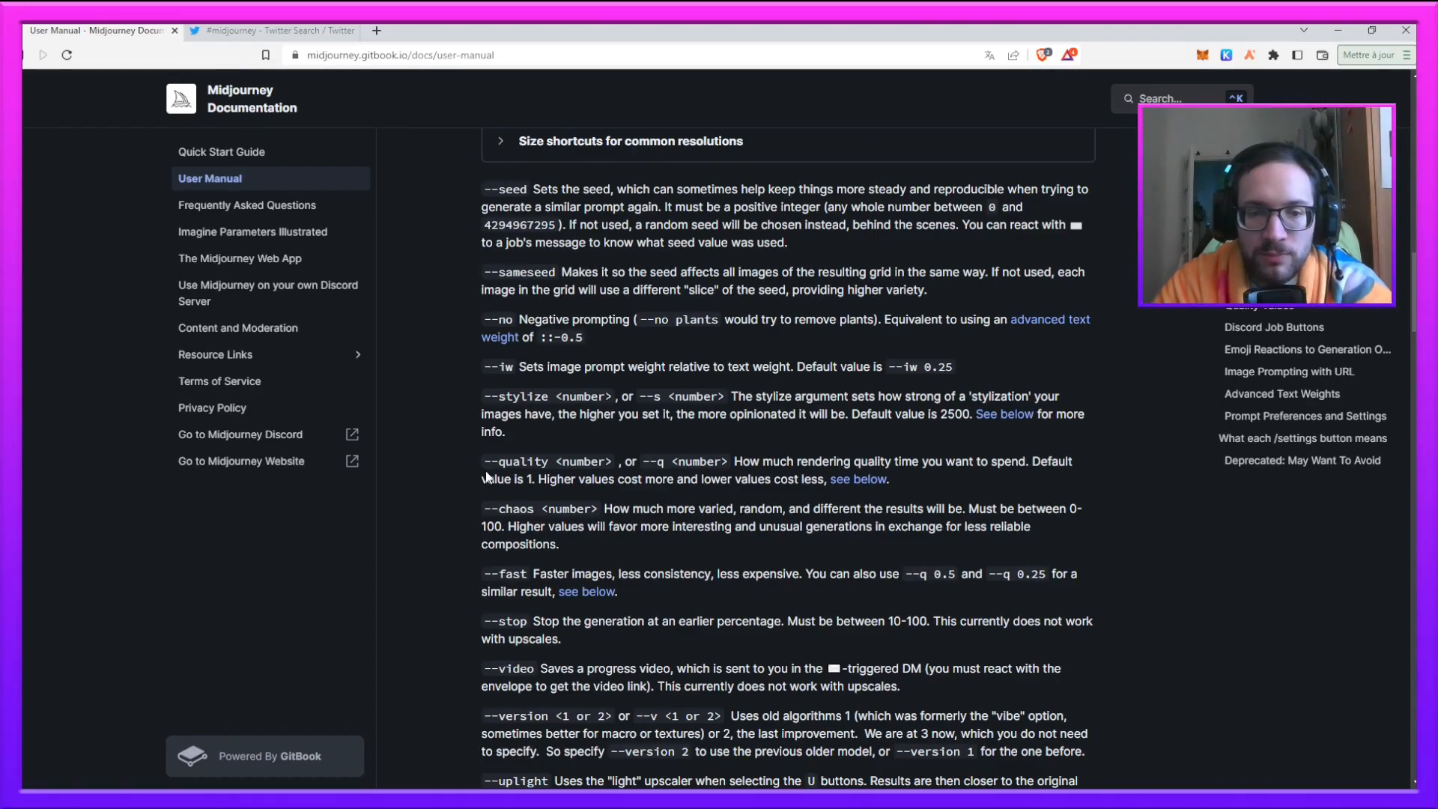
pyautogui.scroll(-2, 478, 506)
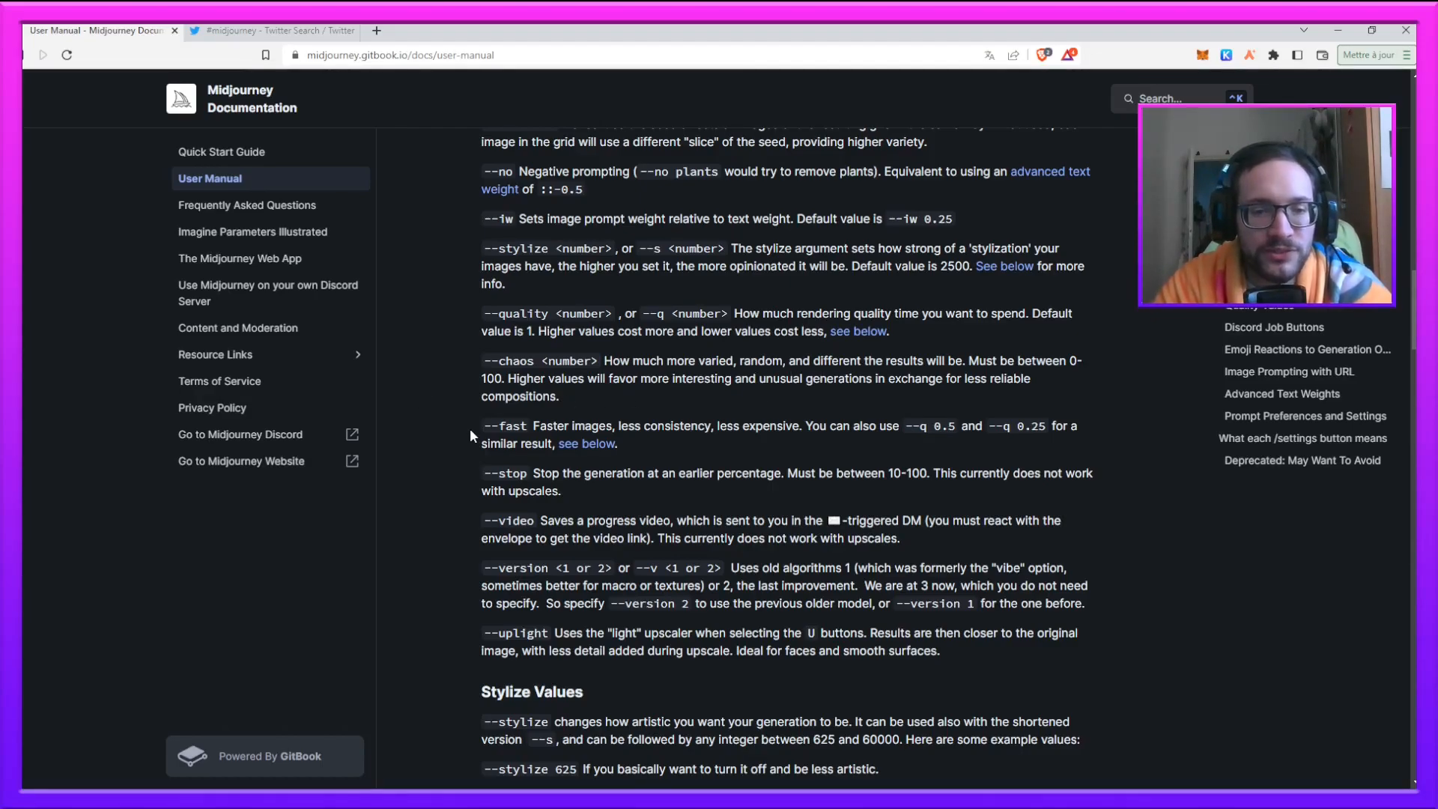
pyautogui.scroll(-1, 470, 430)
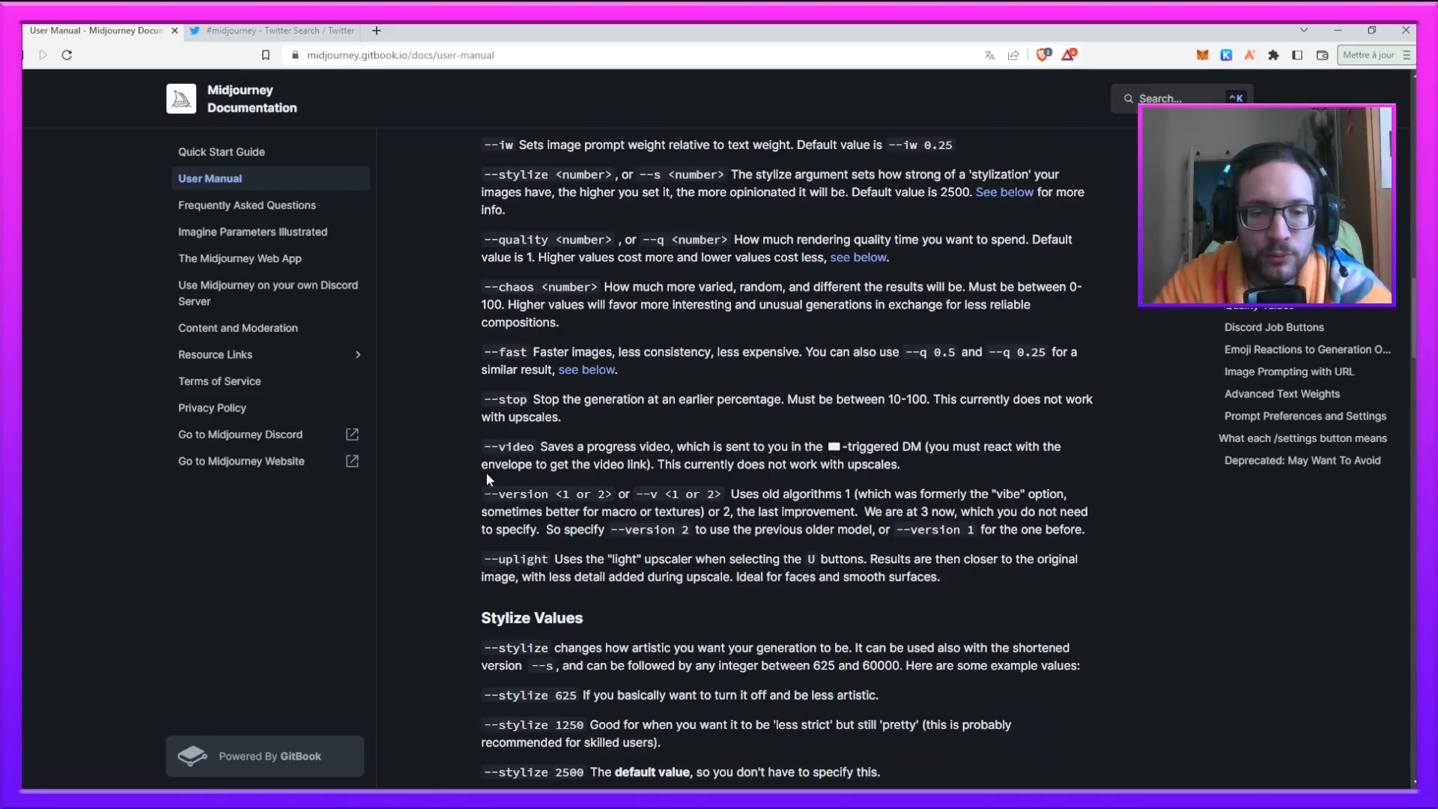
pyautogui.scroll(-5, 487, 473)
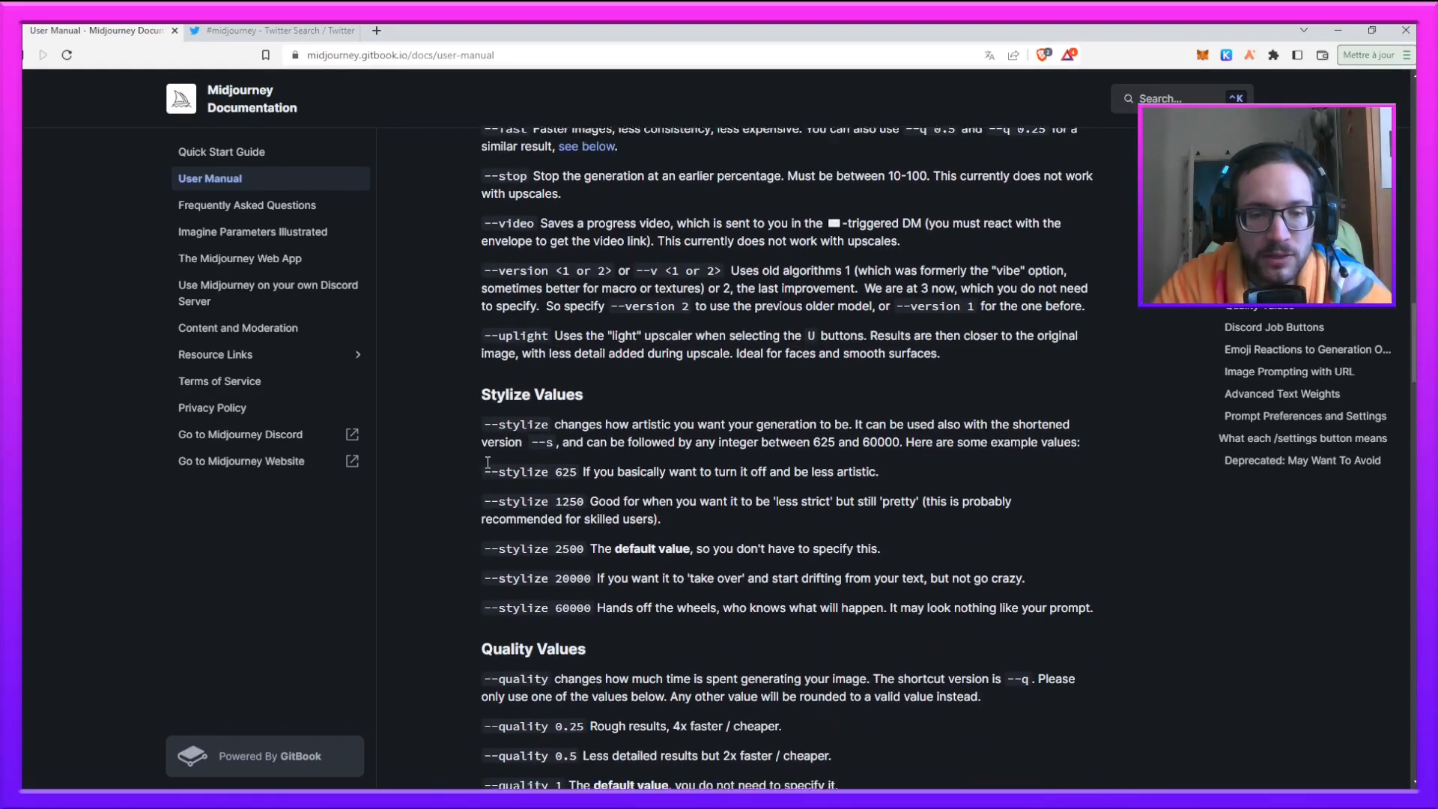
pyautogui.scroll(-6, 508, 420)
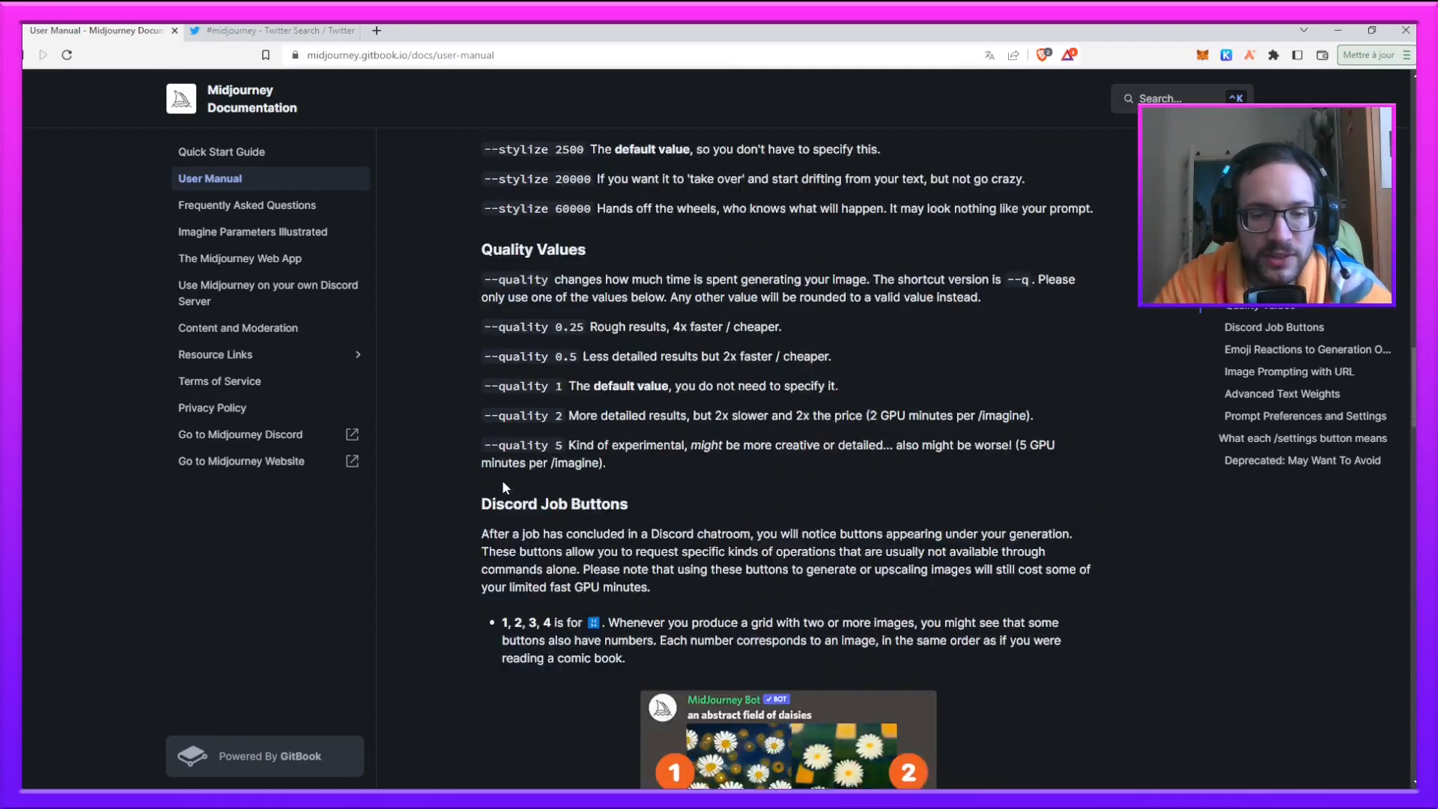
# Step: Read the section on emoji reactions to generation output, covering the envelope, star and x reactions
pyautogui.scroll(-9, 503, 487)
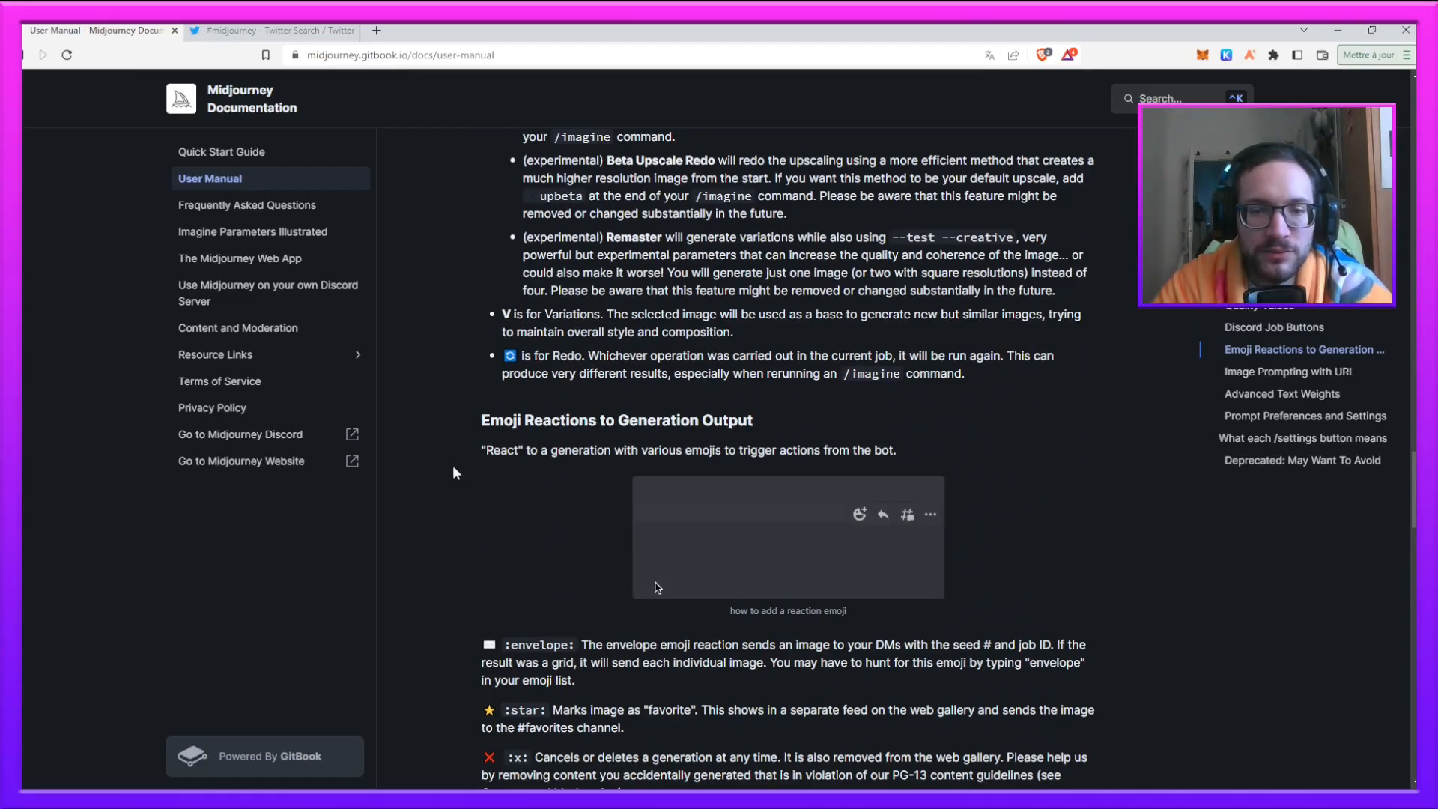
pyautogui.scroll(-4, 452, 472)
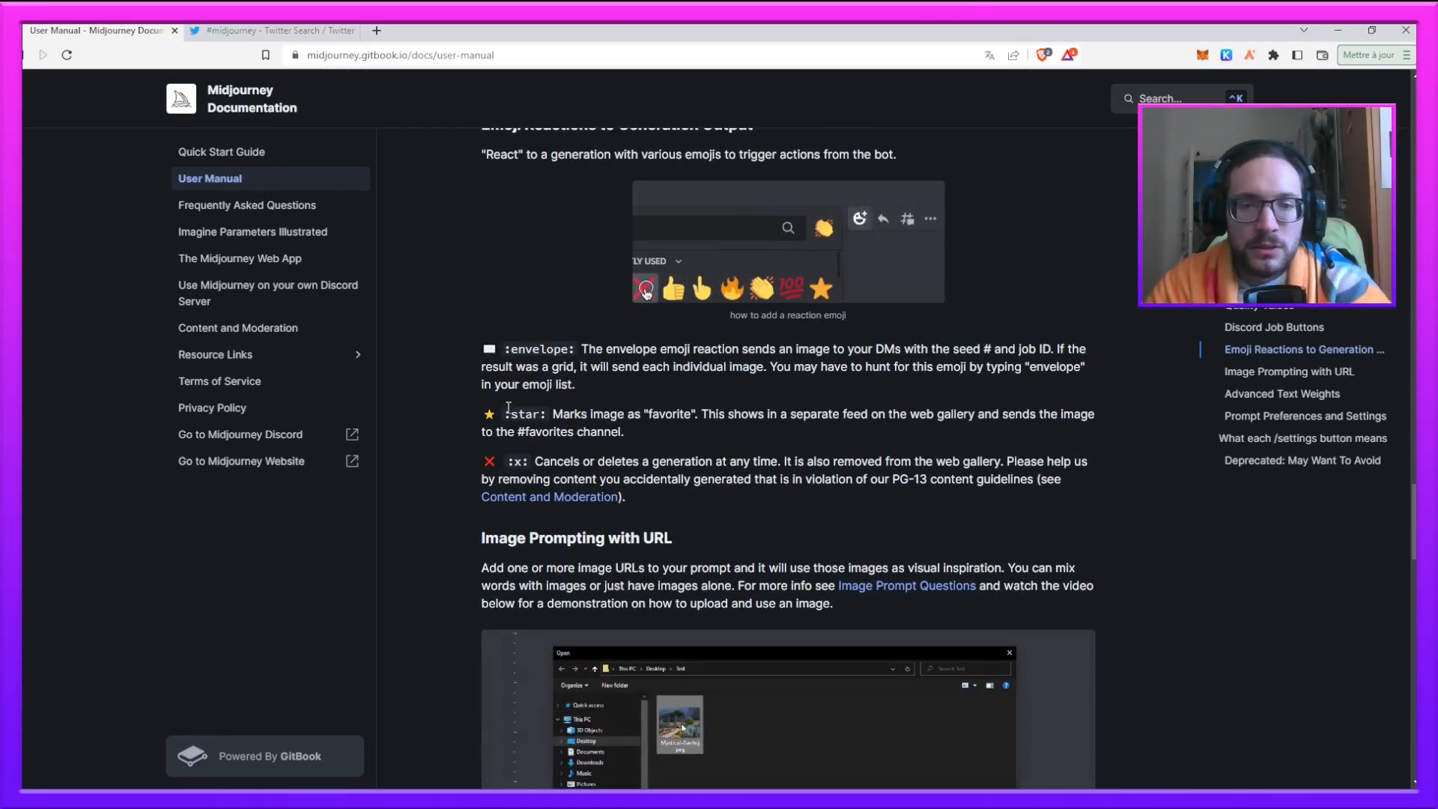
pyautogui.scroll(5, 603, 352)
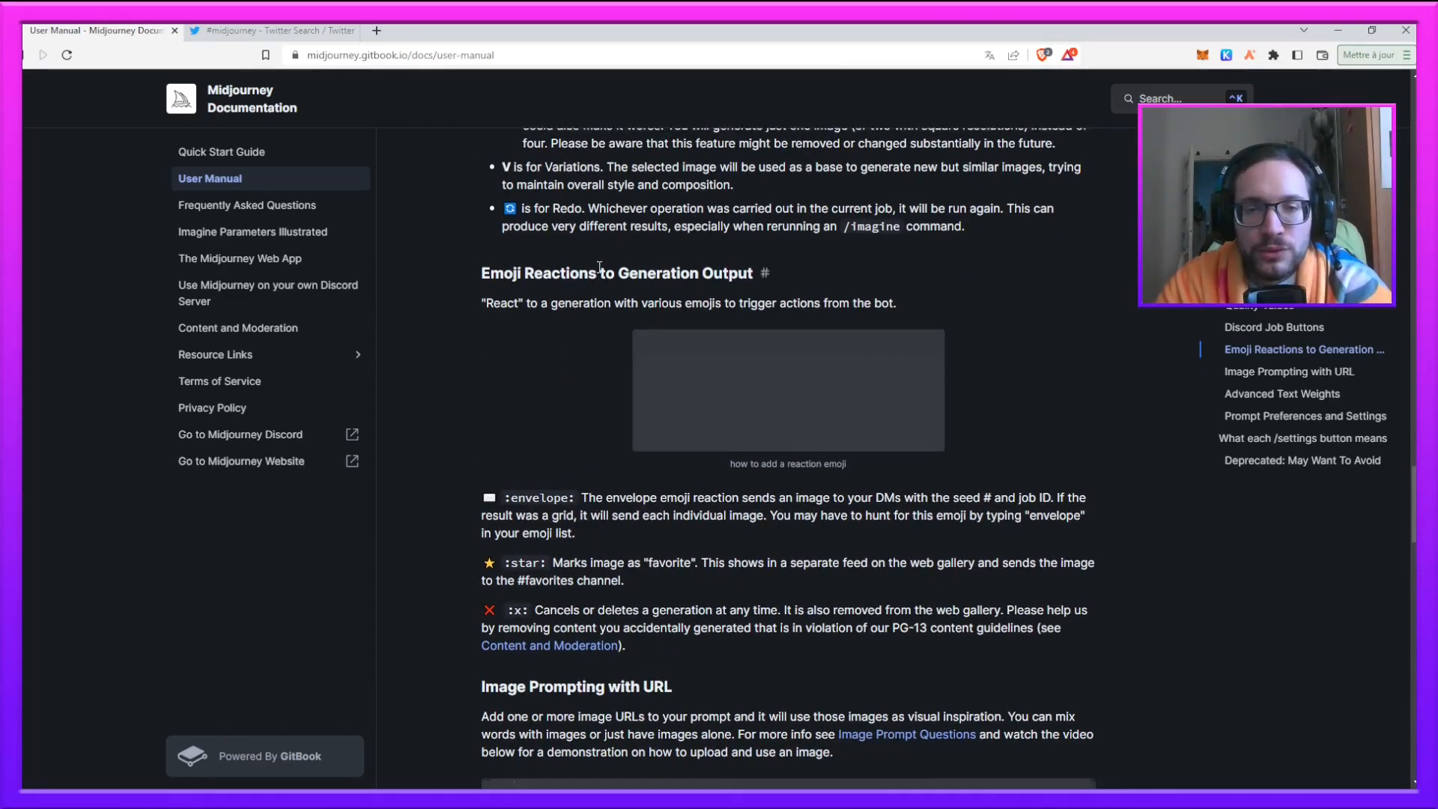
pyautogui.scroll(-3, 498, 397)
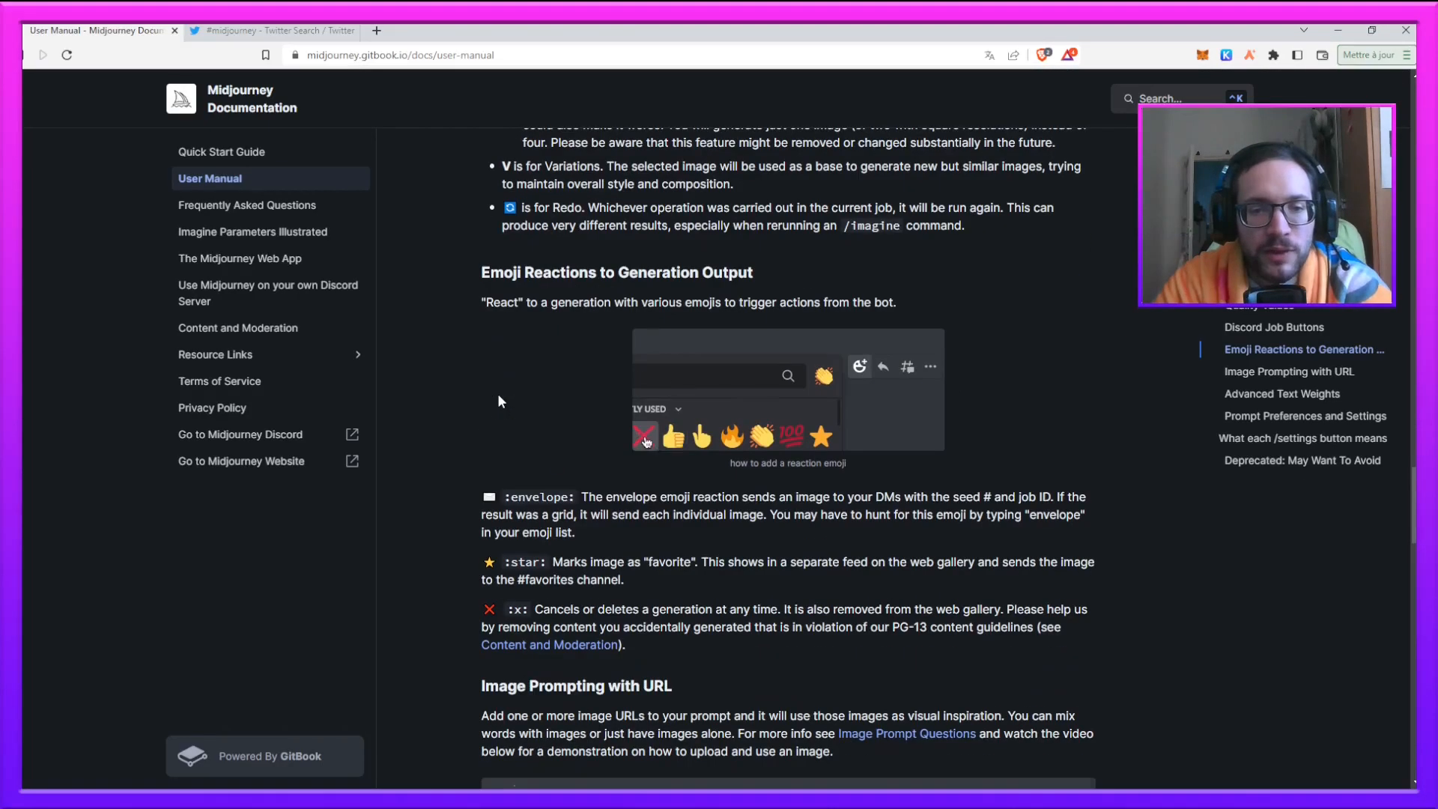
pyautogui.scroll(-2, 515, 367)
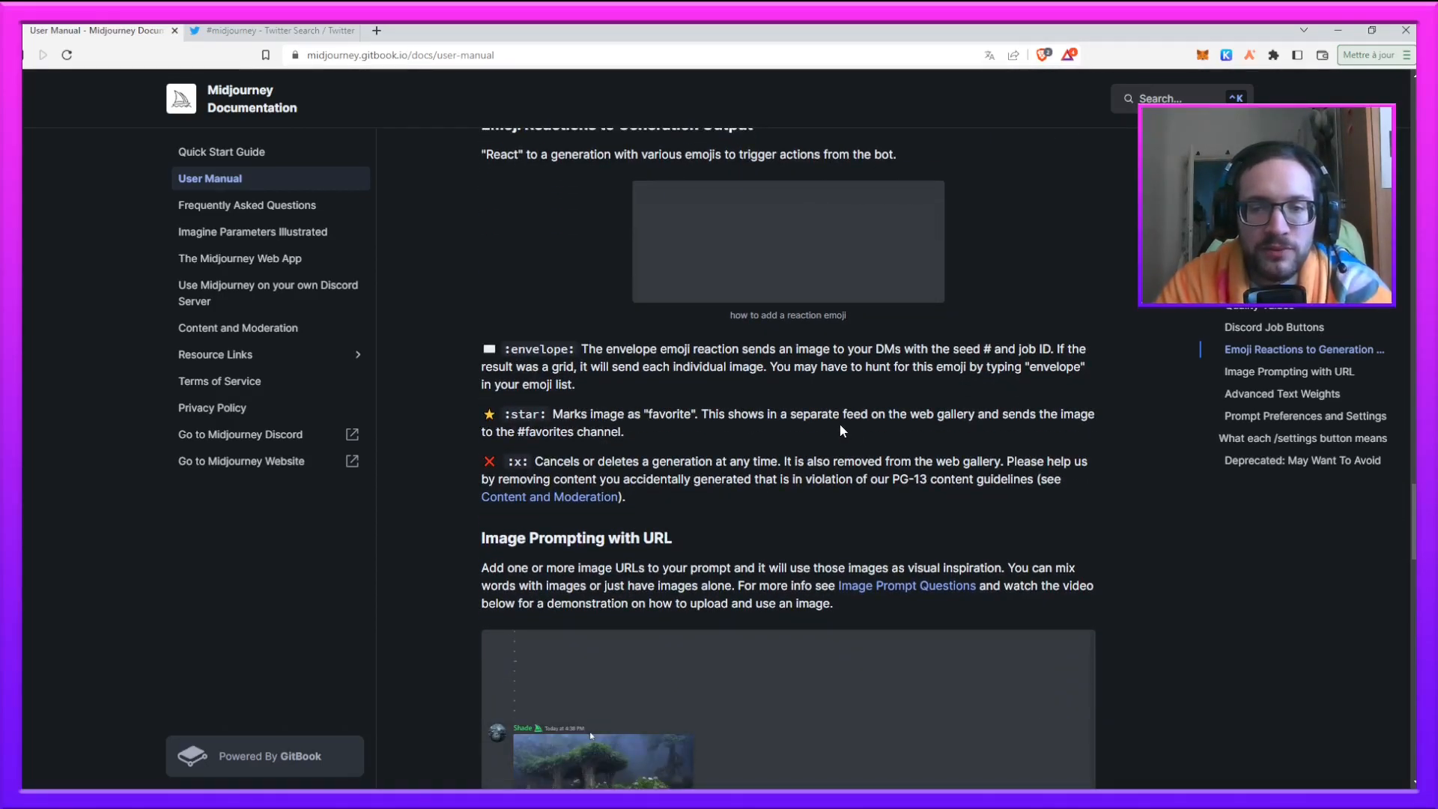
pyautogui.moveTo(483, 467); pyautogui.dragTo(499, 465)
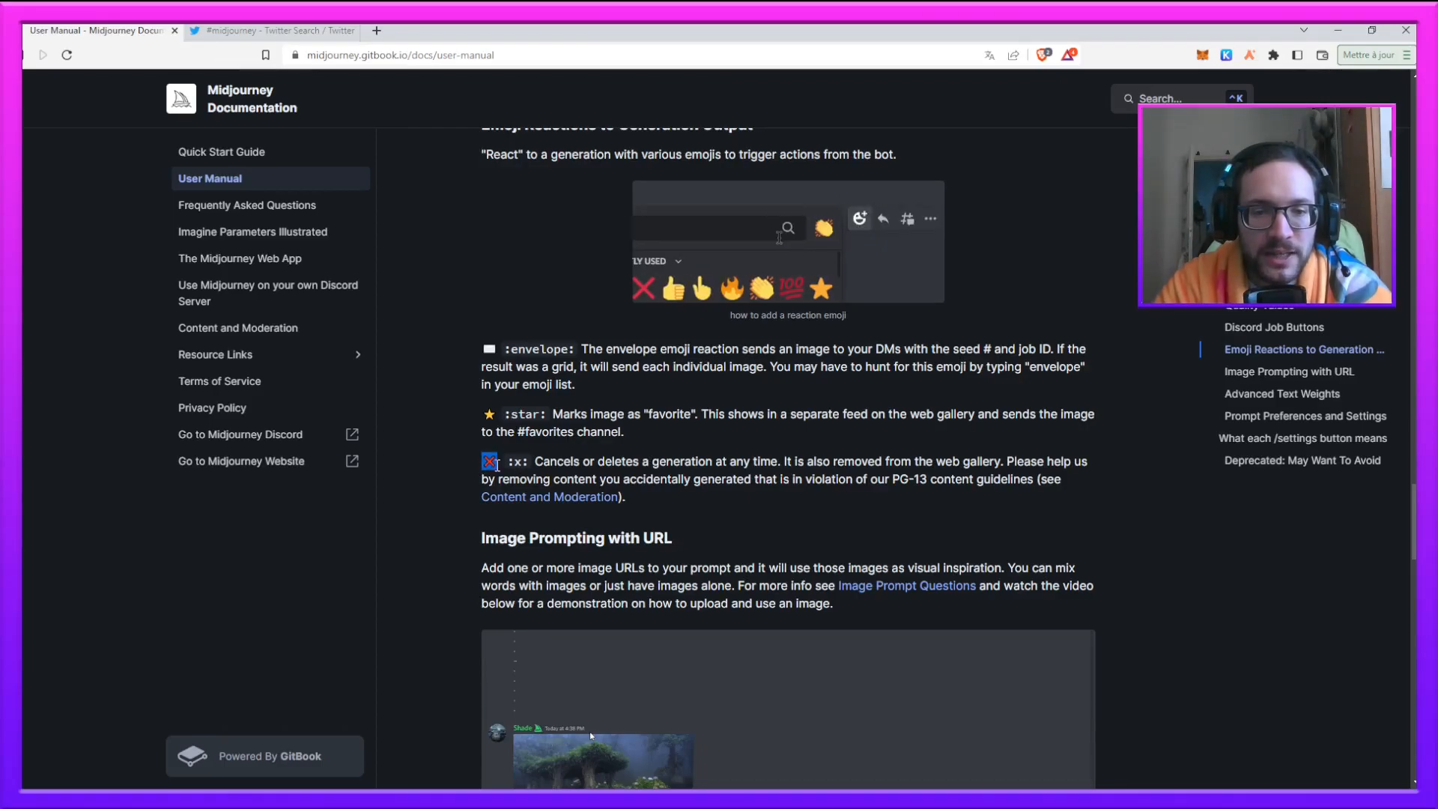
# Step: Look through the manual's sections on image prompting with a URL, advanced text weights, and prompt preferences and settings
pyautogui.scroll(-7, 442, 459)
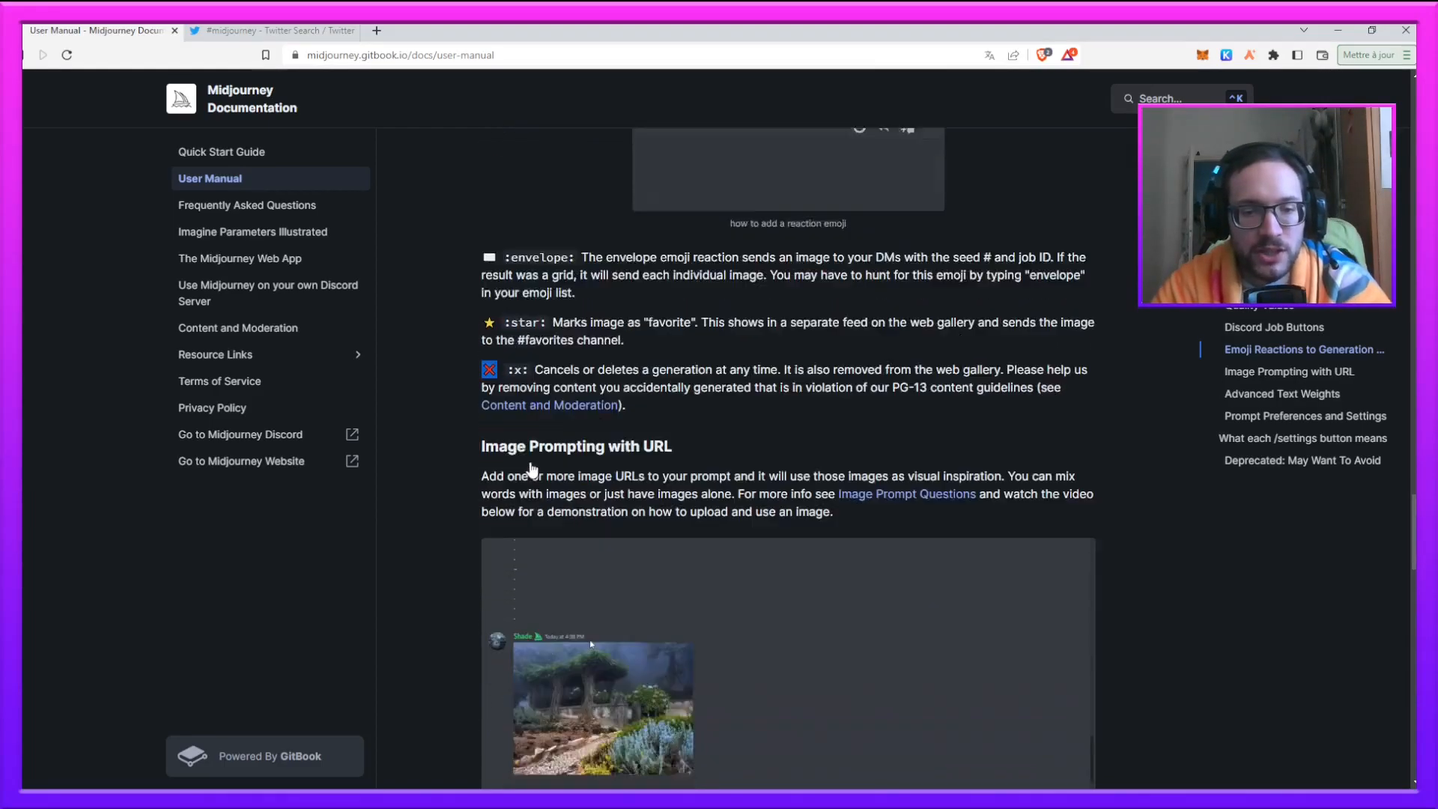
pyautogui.scroll(-6, 439, 460)
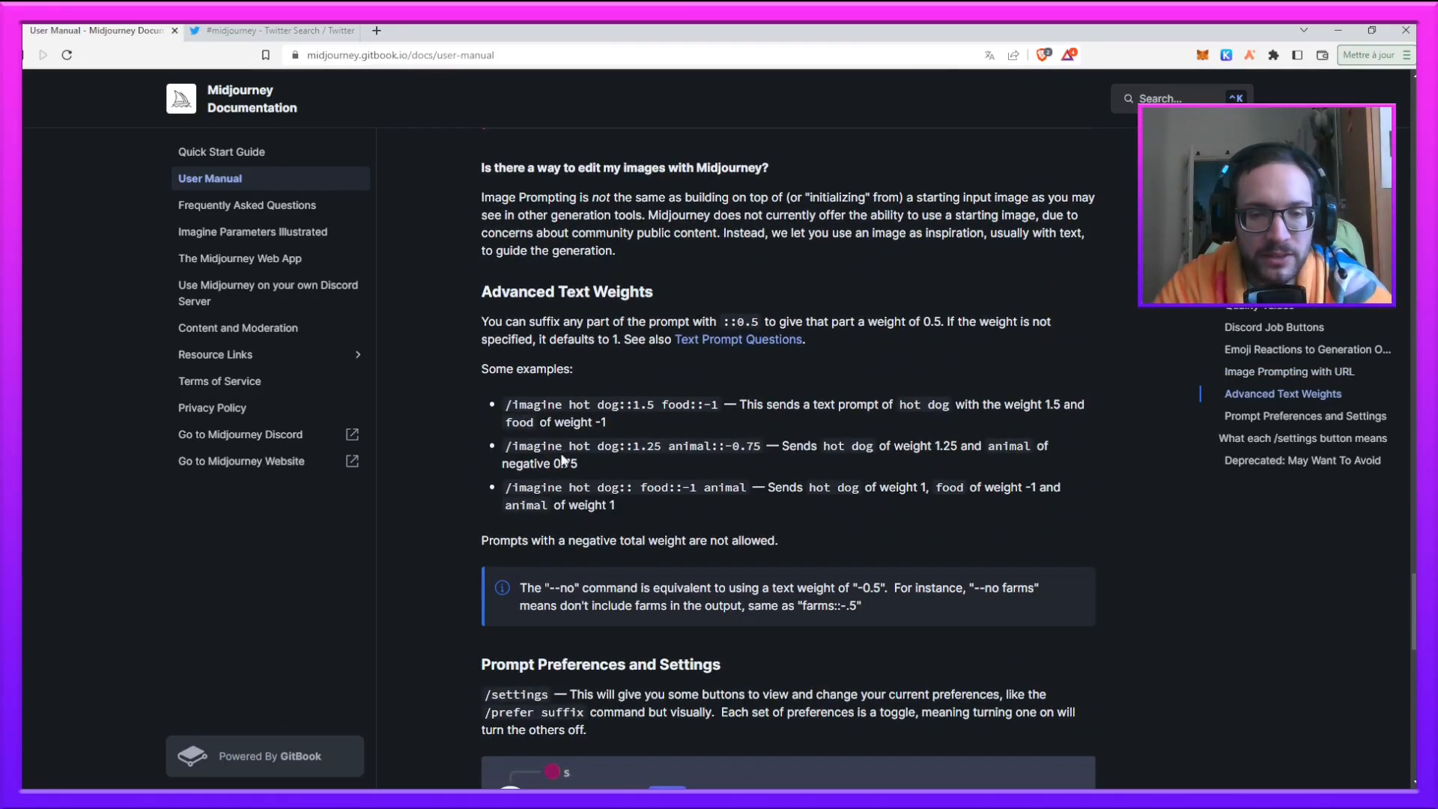
pyautogui.scroll(-2, 545, 411)
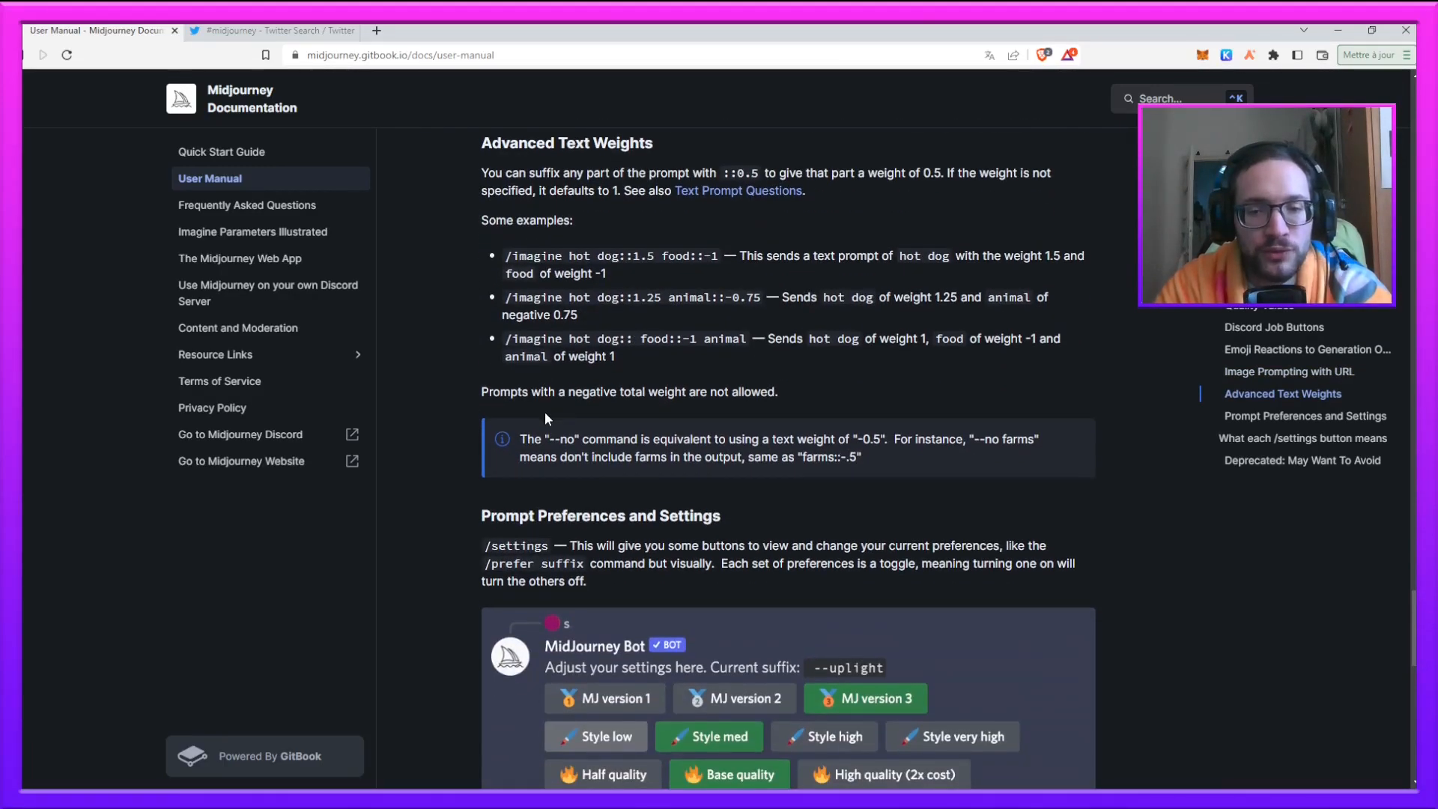
pyautogui.scroll(-8, 545, 411)
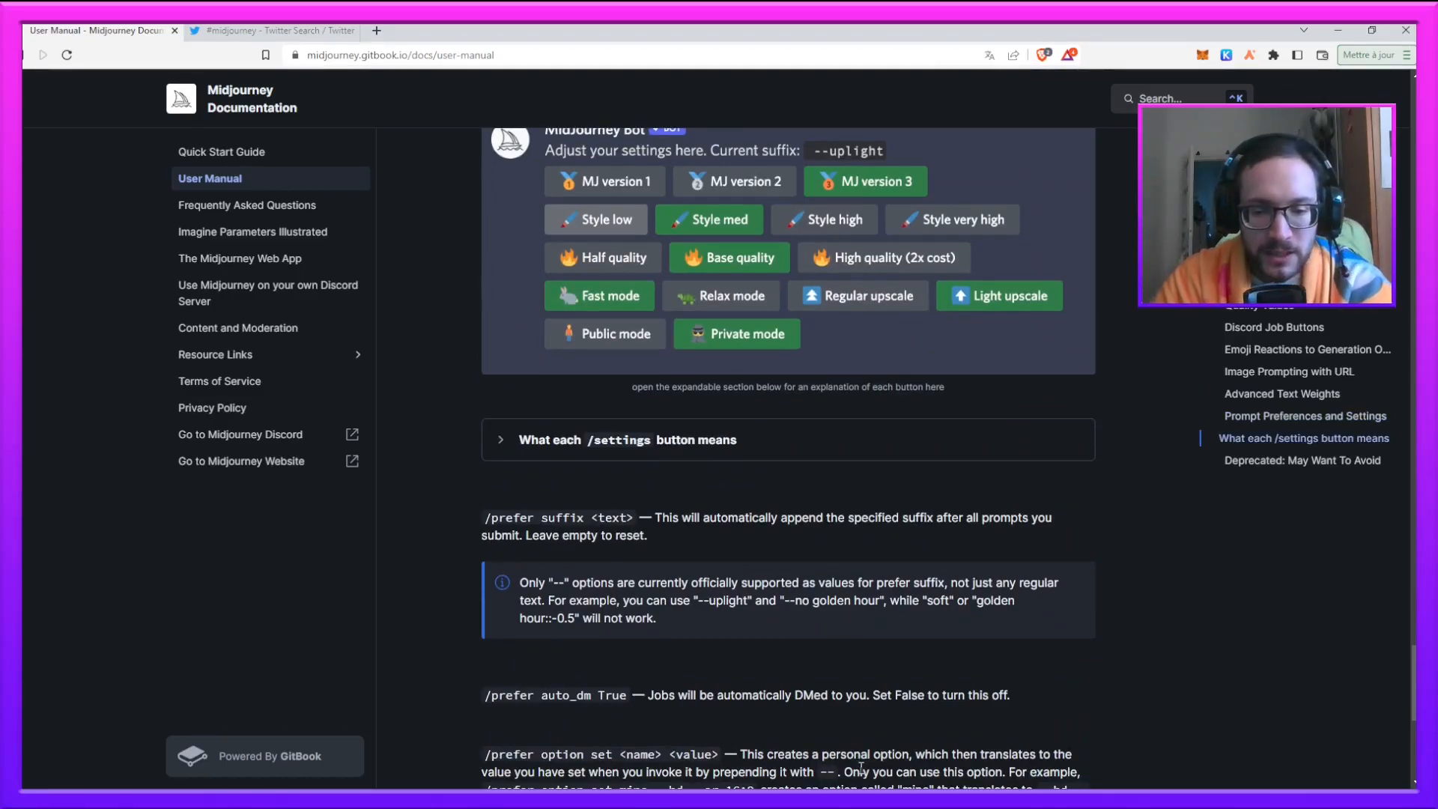
# Step: Switch to Twitter and follow the official Midjourney account from its profile page
pyautogui.click(320, 34)
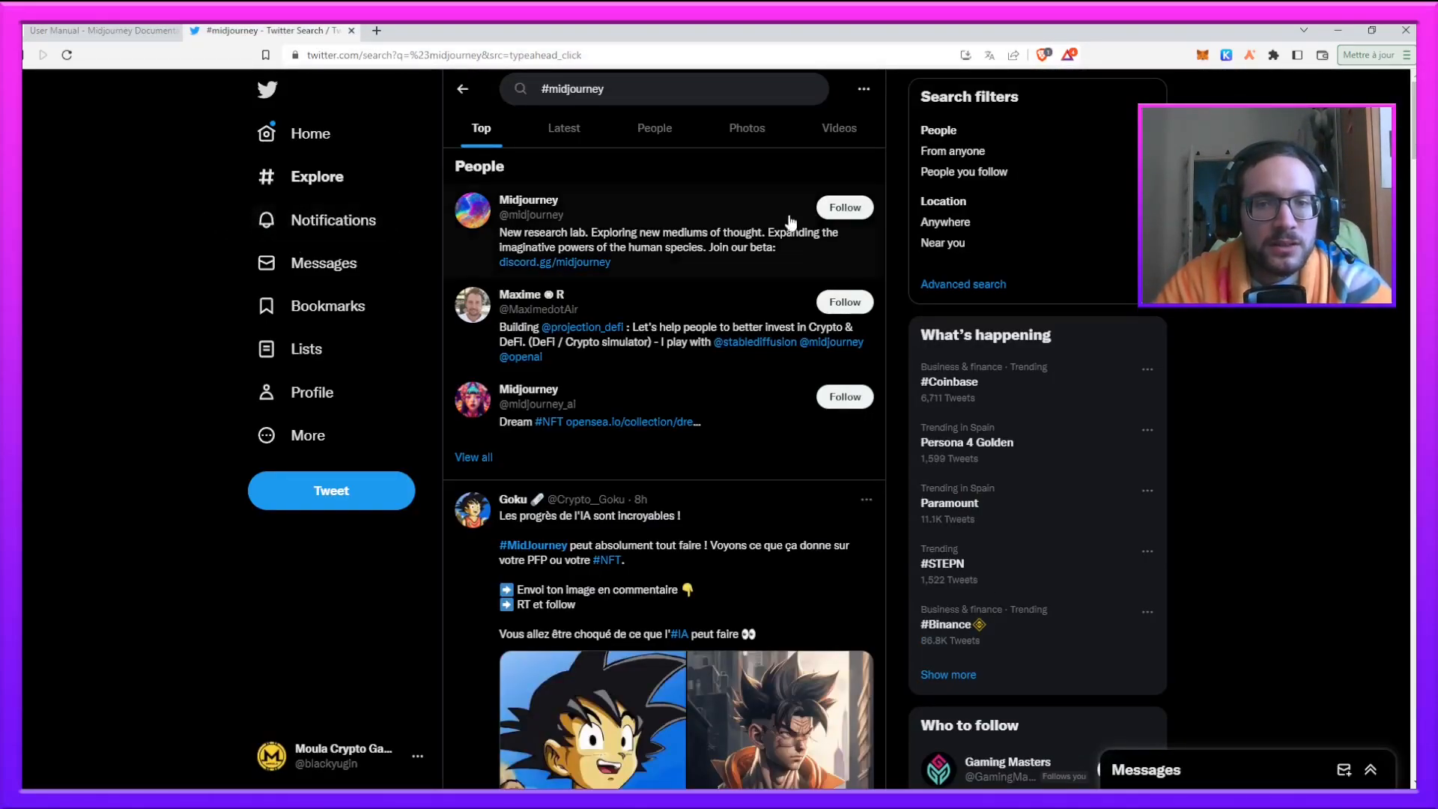
pyautogui.click(542, 206)
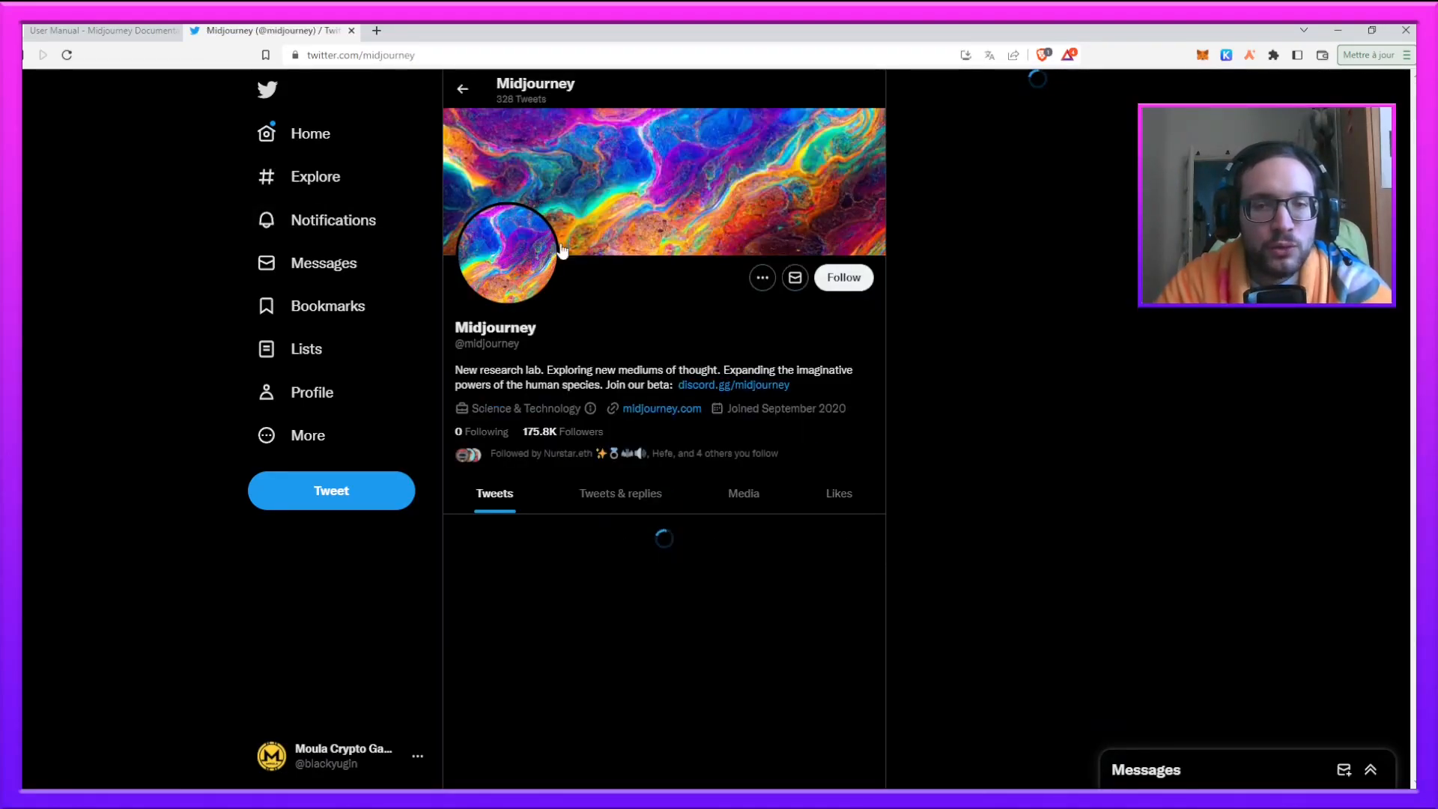
pyautogui.click(843, 278)
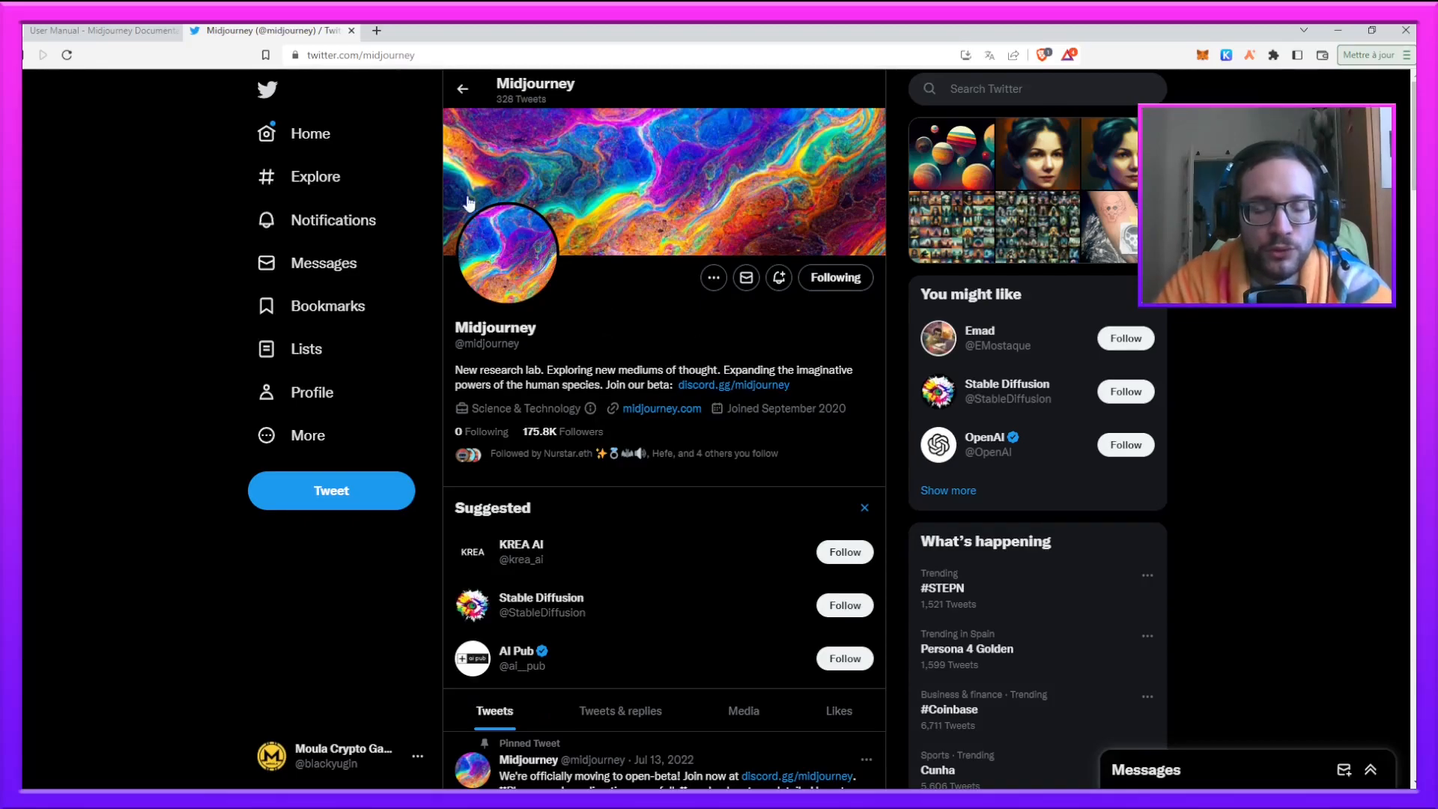
pyautogui.scroll(-5, 665, 424)
pyautogui.scroll(-5, 666, 435)
pyautogui.scroll(10, 577, 763)
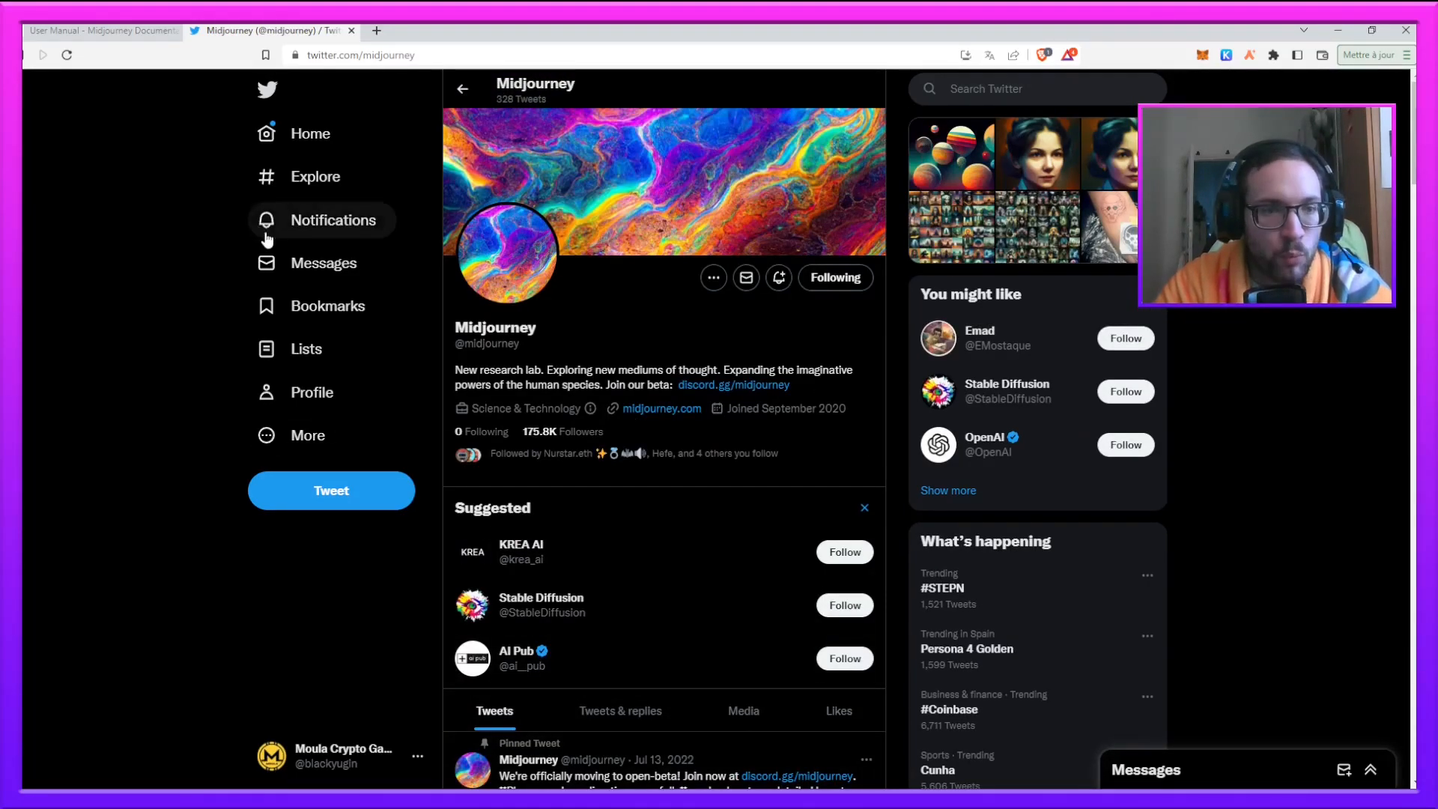
# Step: Open the signed-in account's own profile and view the yellow plush comparison image from its Midjourney tweet at full size
pyautogui.click(308, 401)
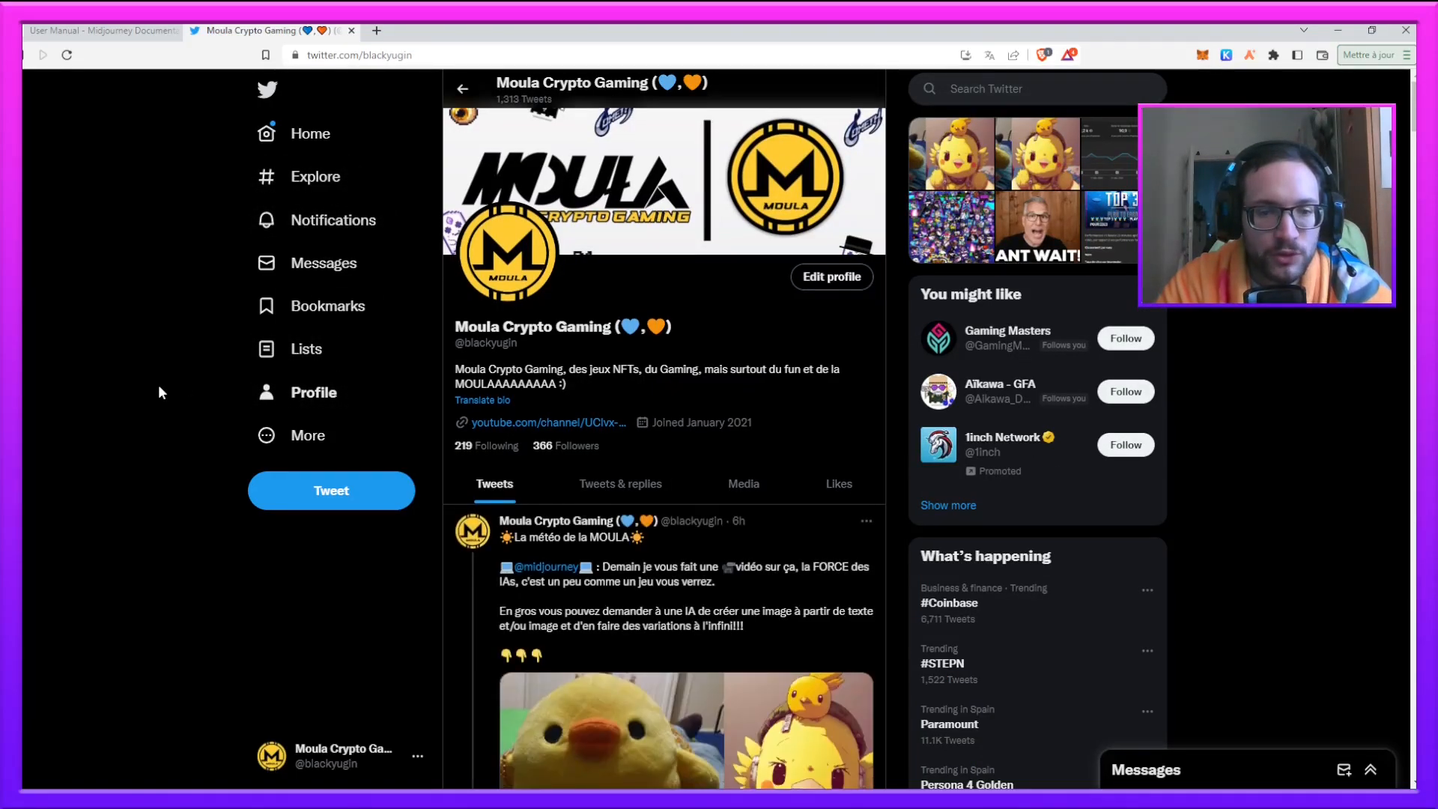
pyautogui.scroll(-3, 159, 391)
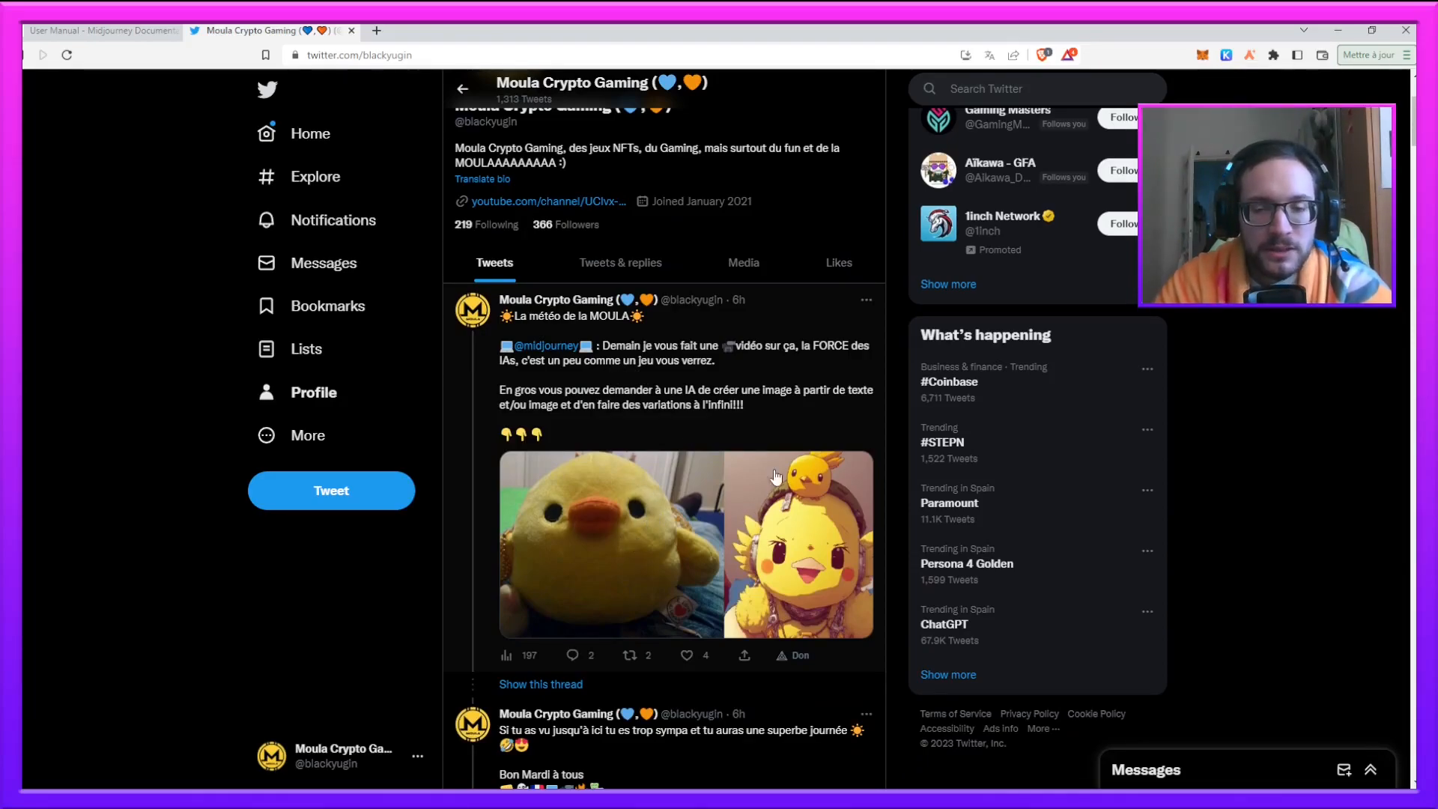
pyautogui.click(685, 537)
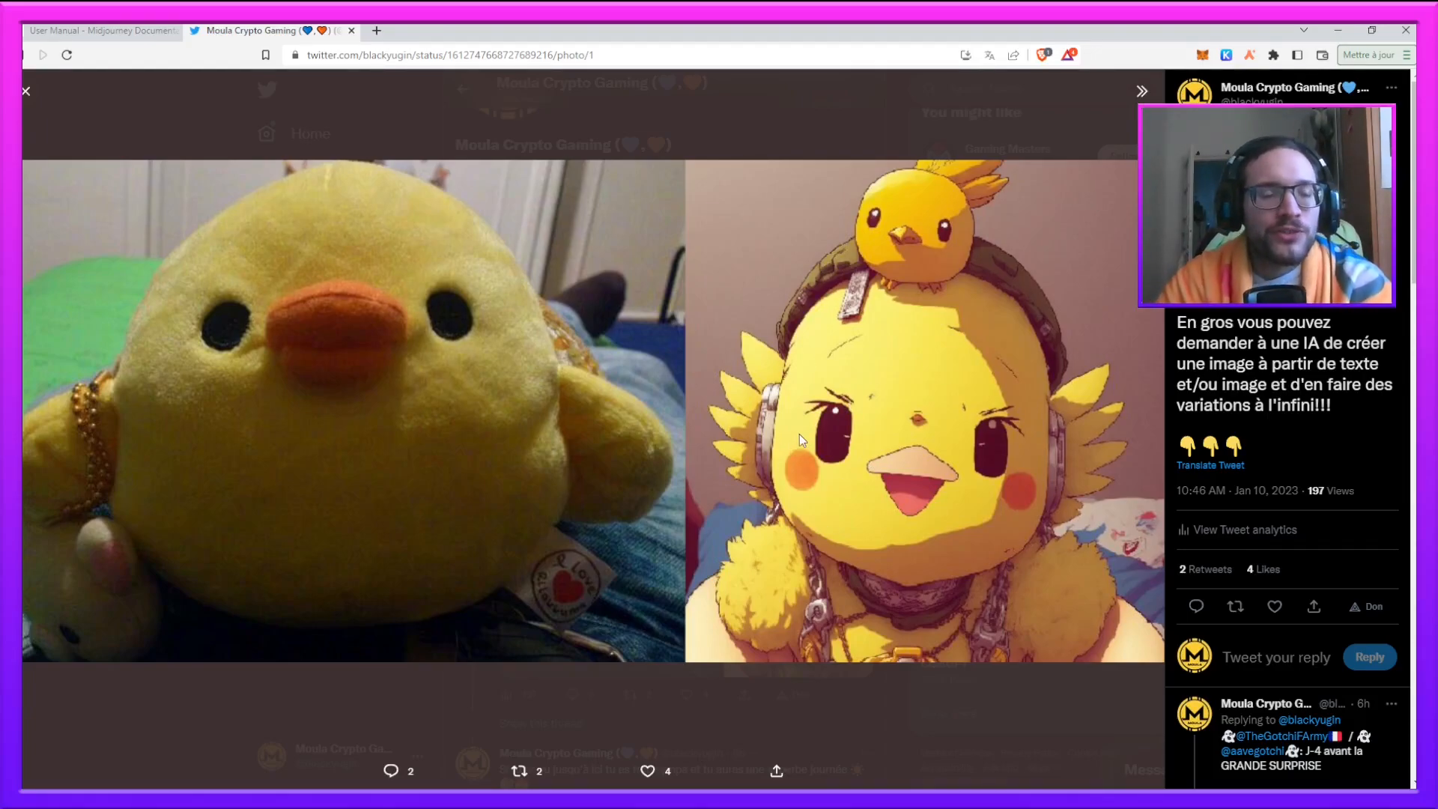
pyautogui.click(26, 94)
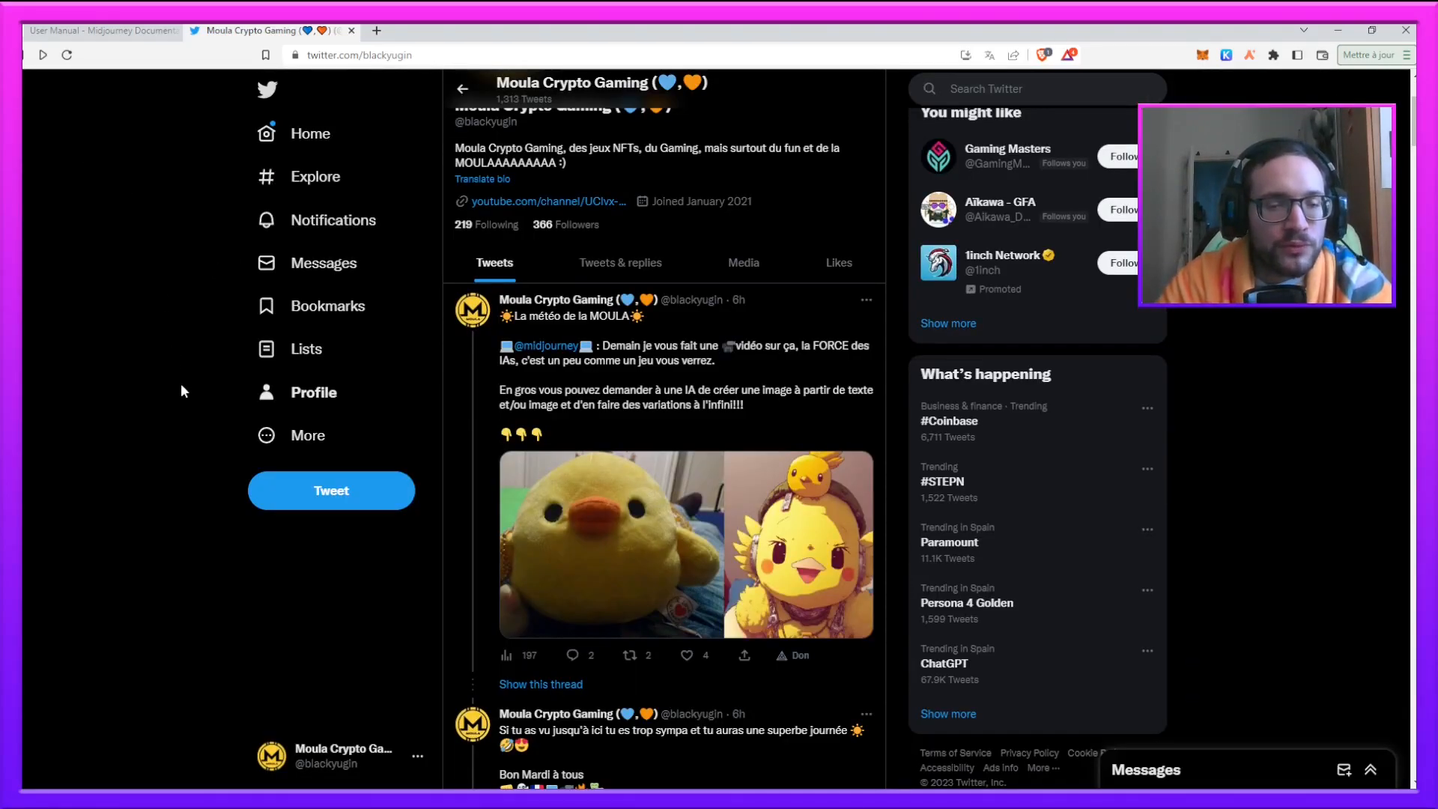
pyautogui.scroll(-1, 181, 383)
pyautogui.scroll(2, 180, 382)
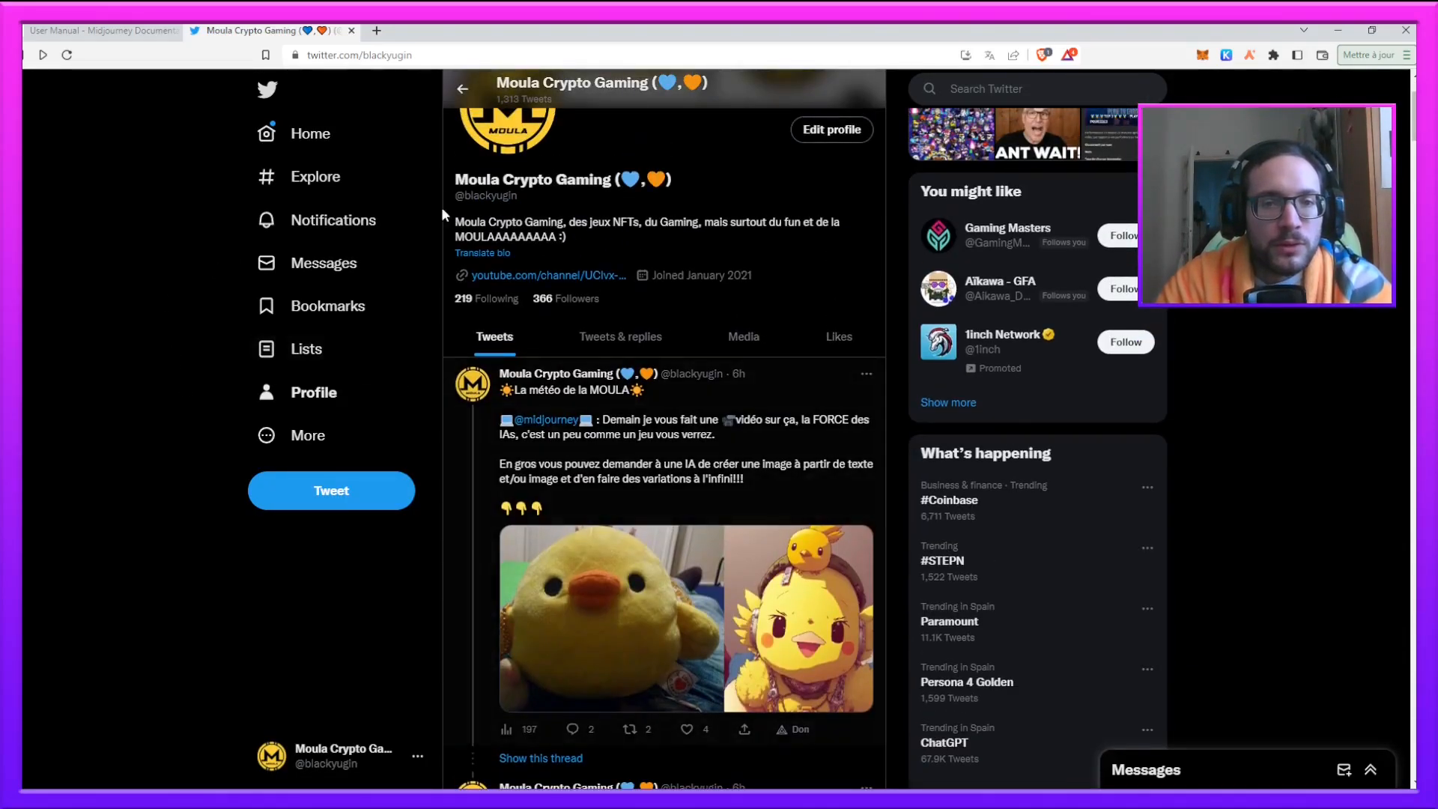
# Step: Enlarge the Twitter profile's round MOULA logo picture and open its copied image address in a new browser tab
pyautogui.scroll(2, 445, 192)
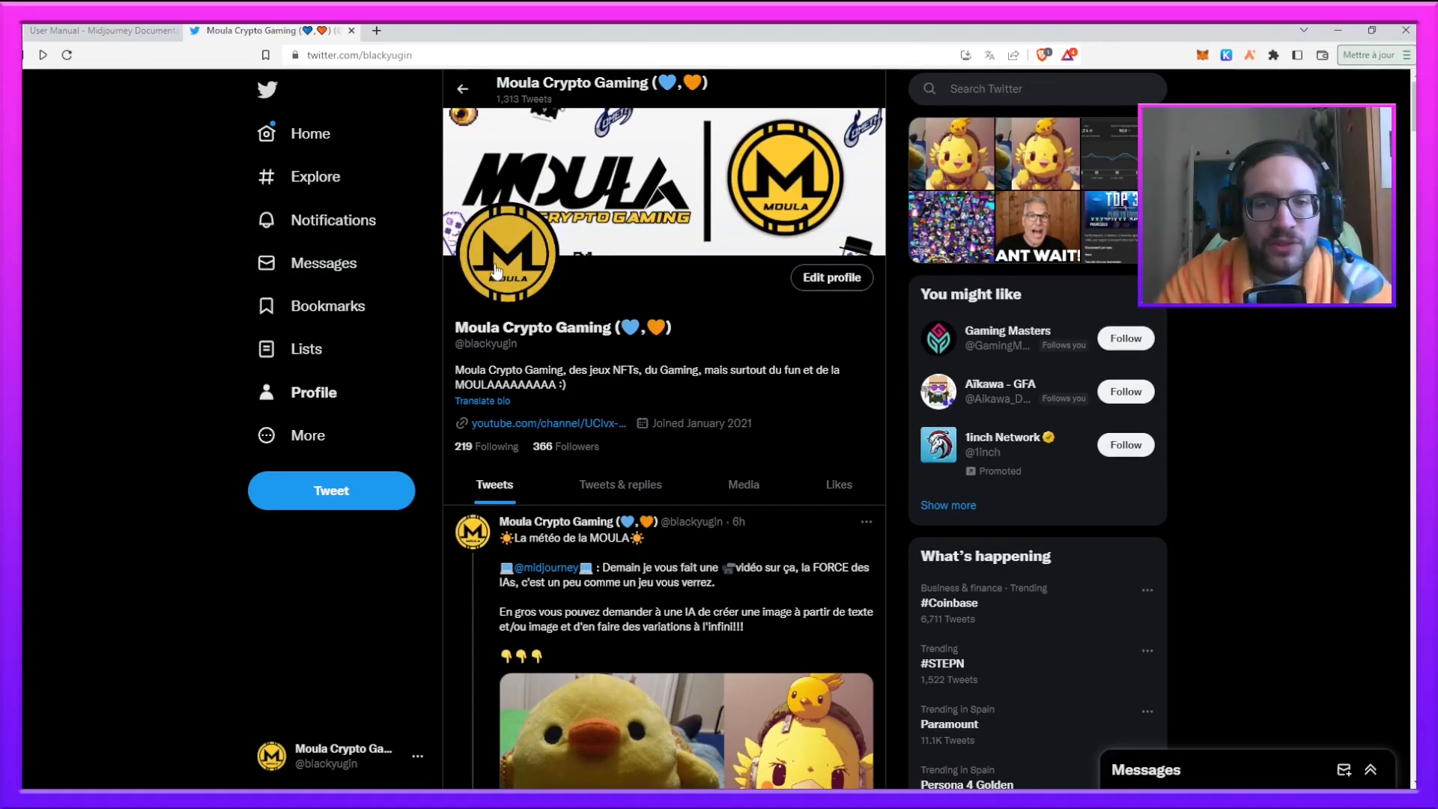
pyautogui.click(497, 269)
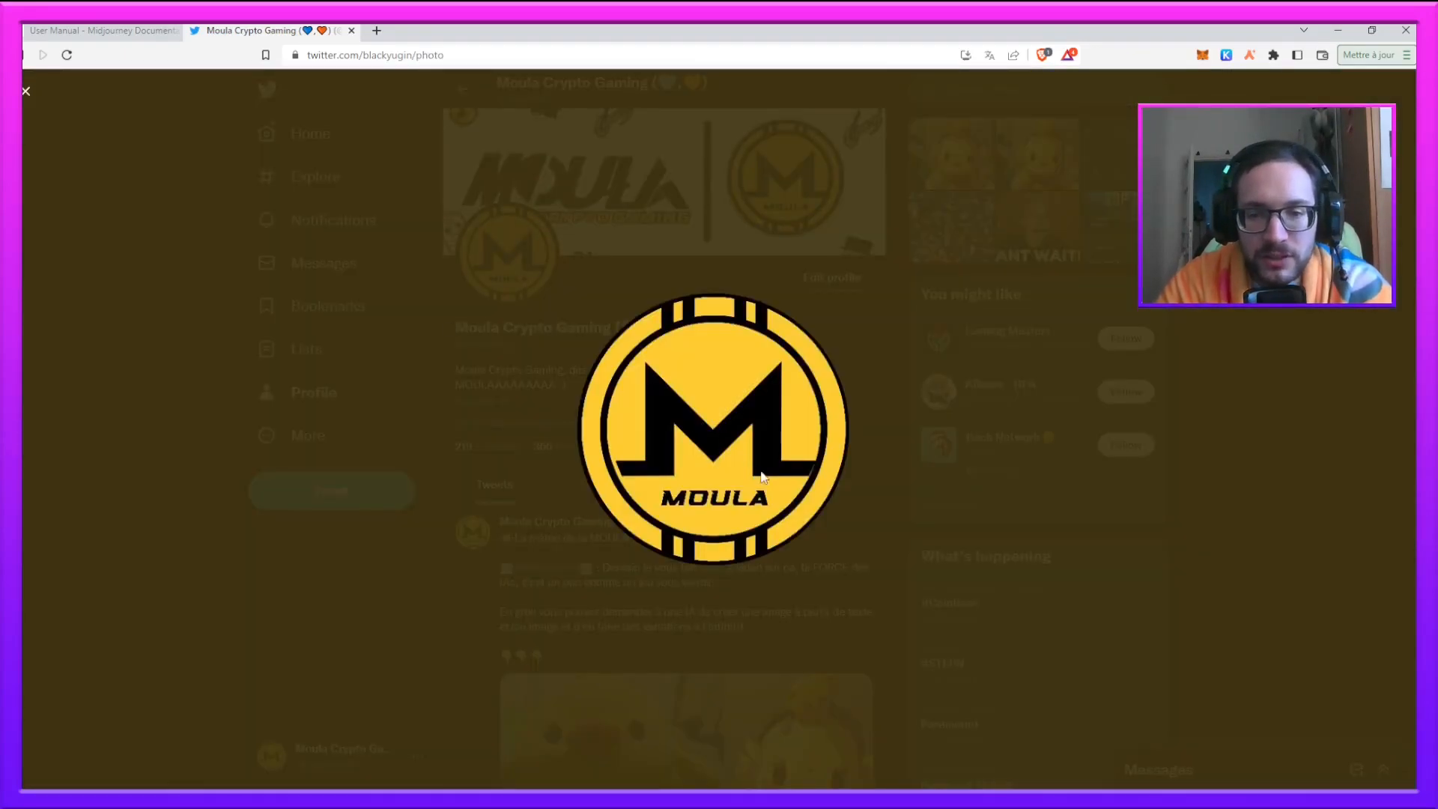
pyautogui.click(378, 30)
pyautogui.hotkey('ctrl', 'v')
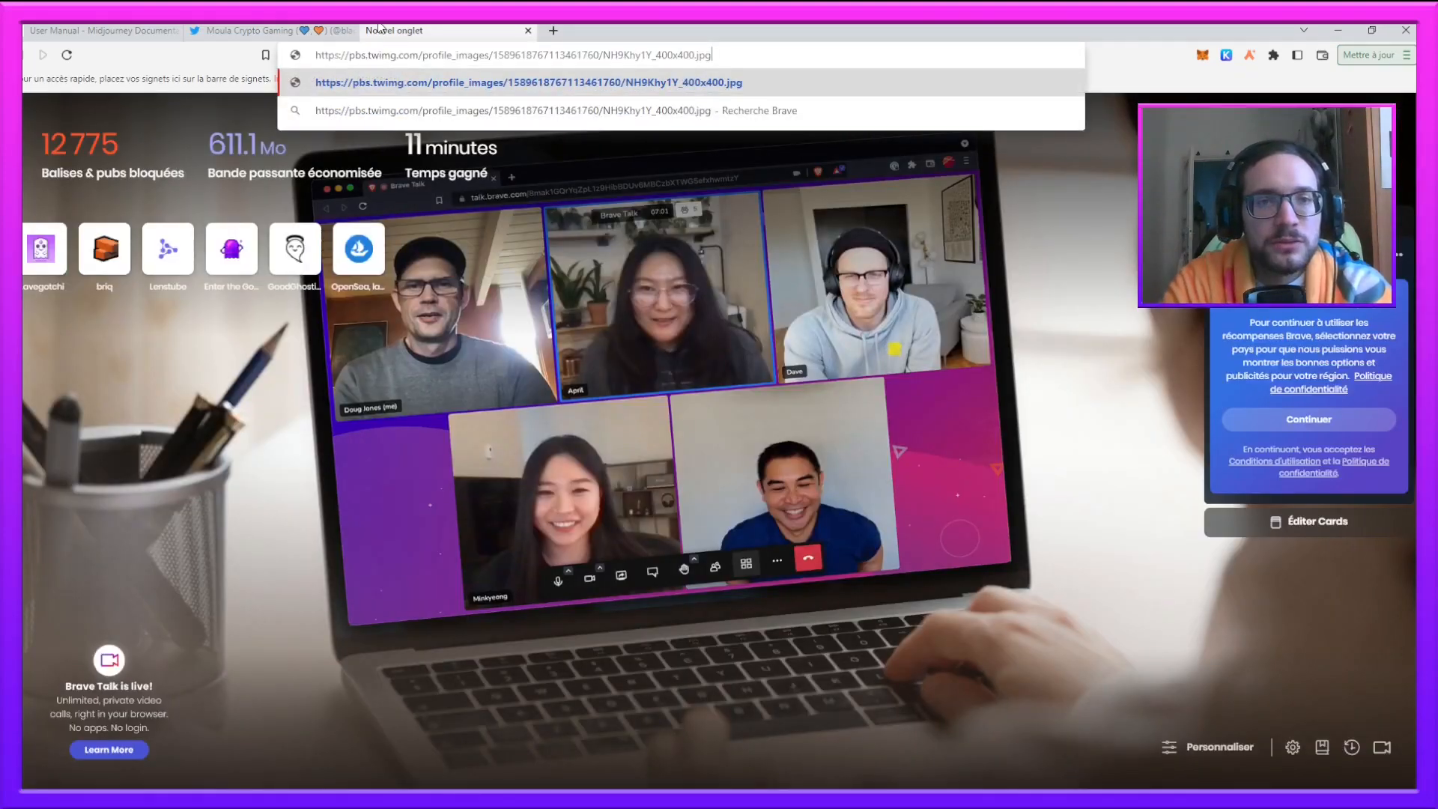
pyautogui.press('Return')
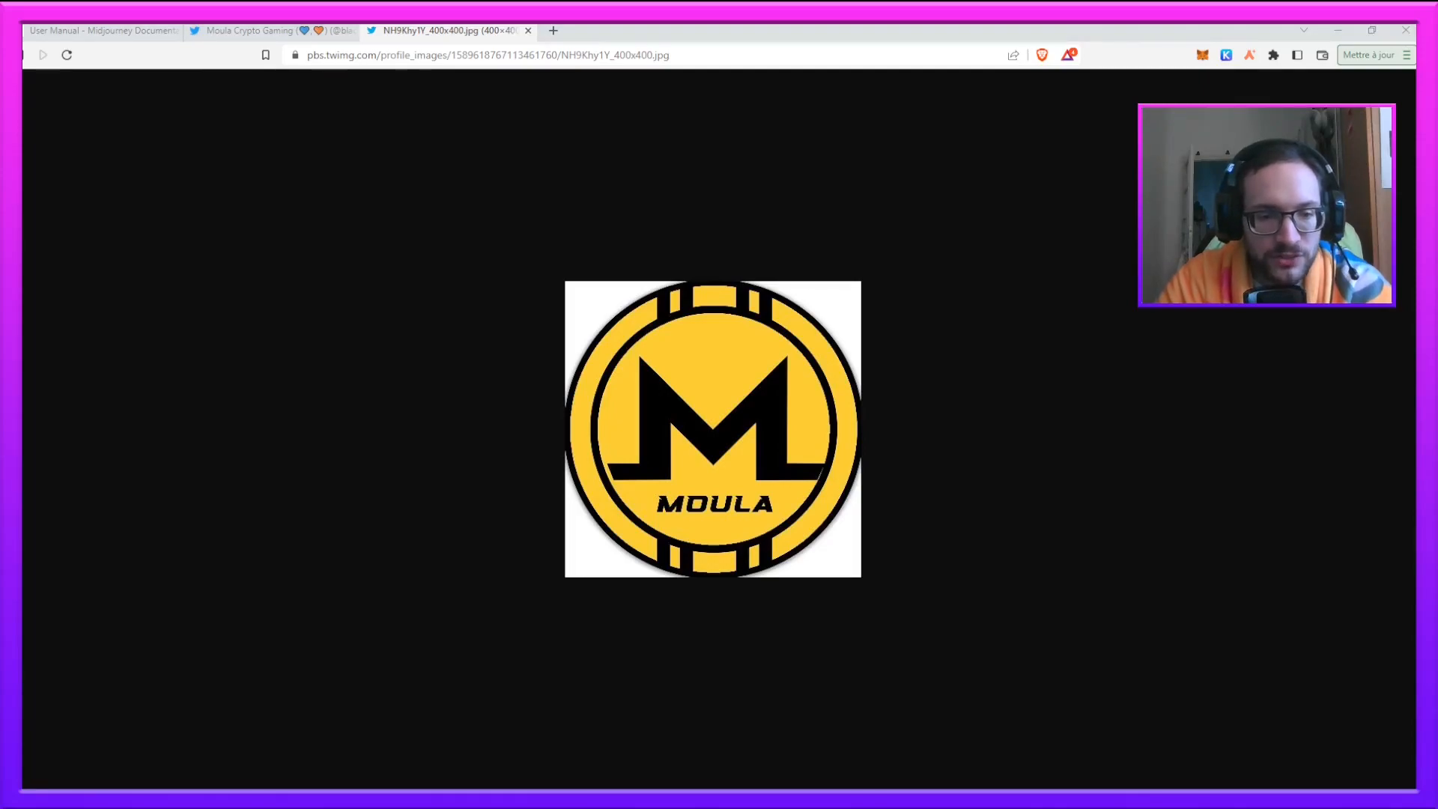
# Step: Switch to Discord and start an /imagine prompt in the newbies-107 channel with the copied MOULA logo image URL
pyautogui.hotkey('alt', 'Tab')
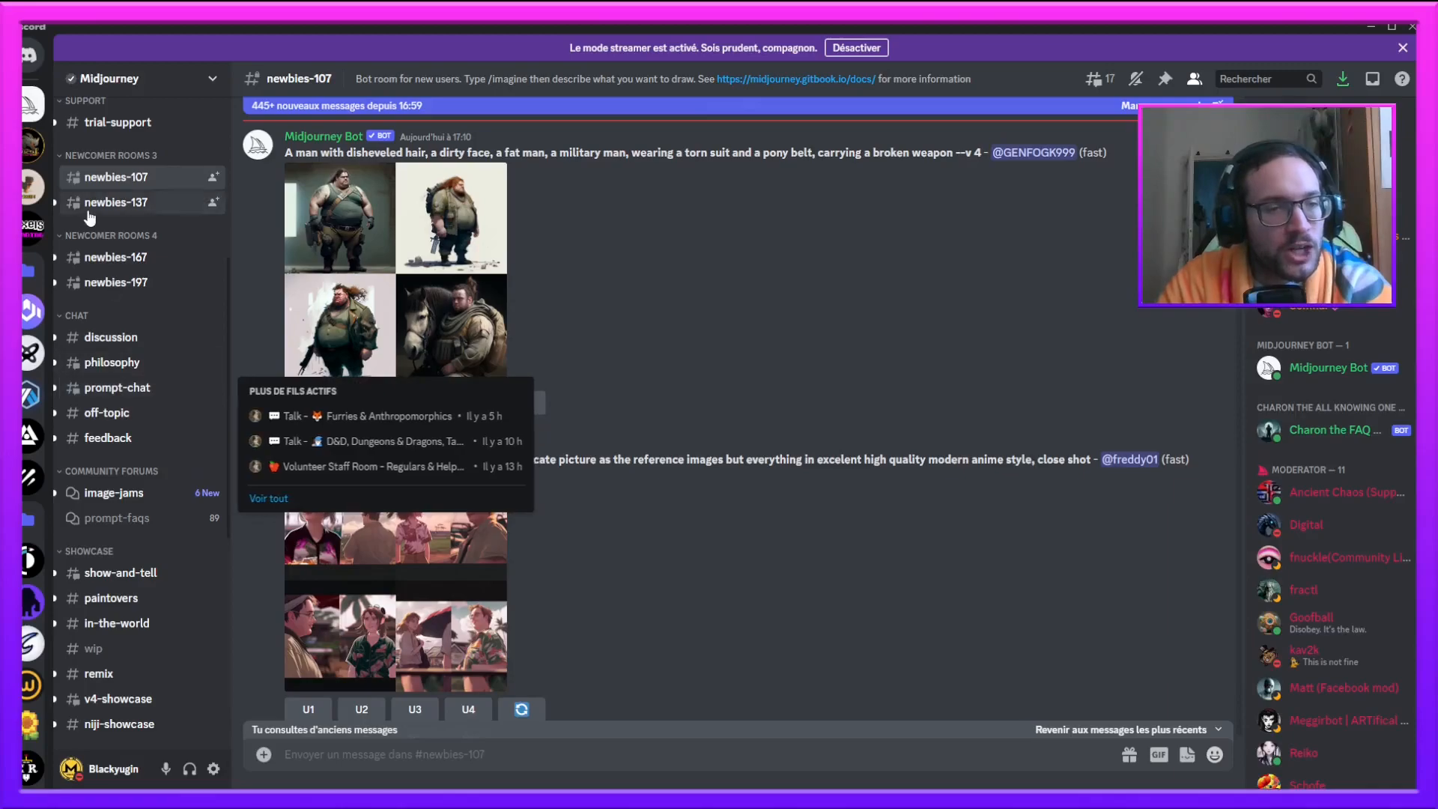
pyautogui.scroll(-5, 533, 519)
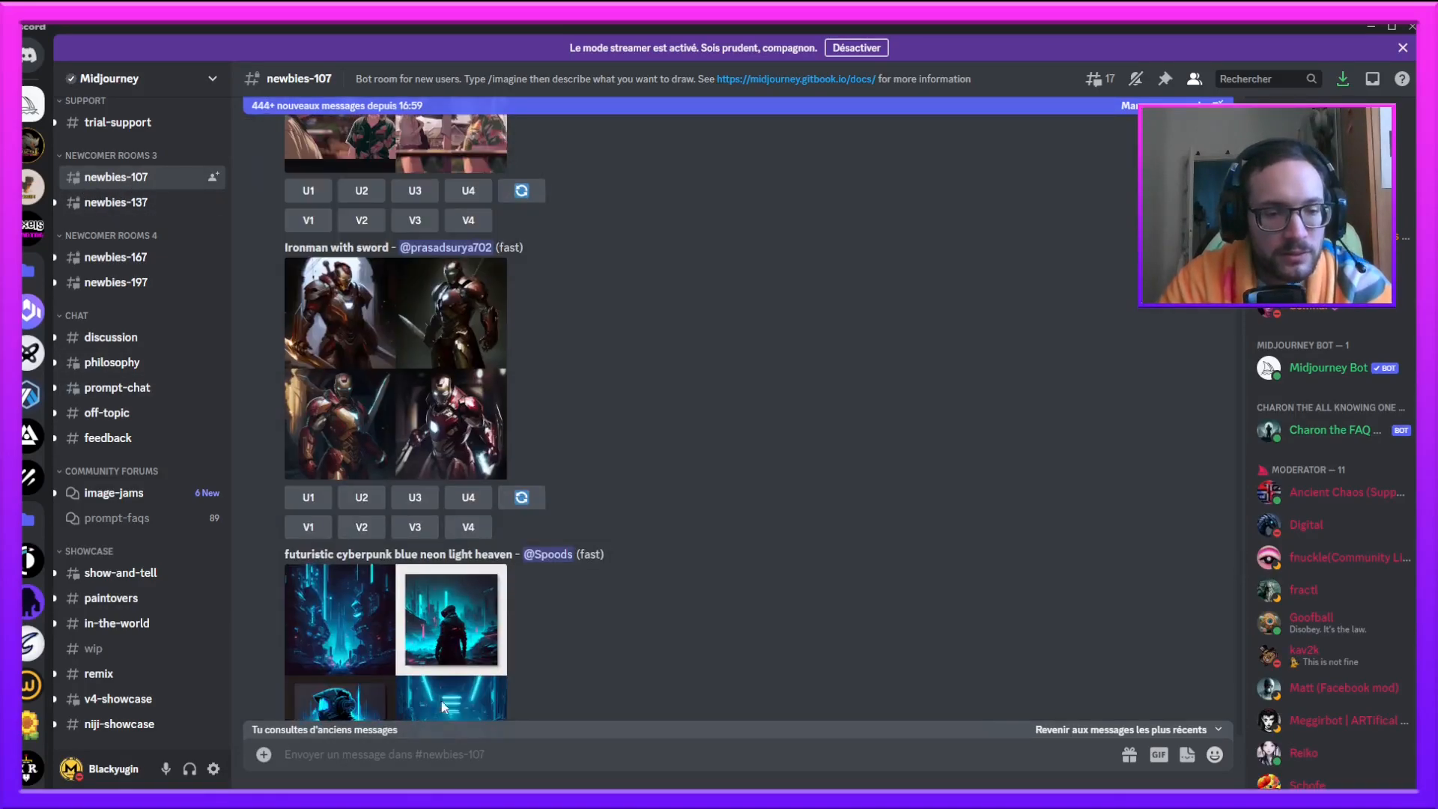
pyautogui.click(532, 756)
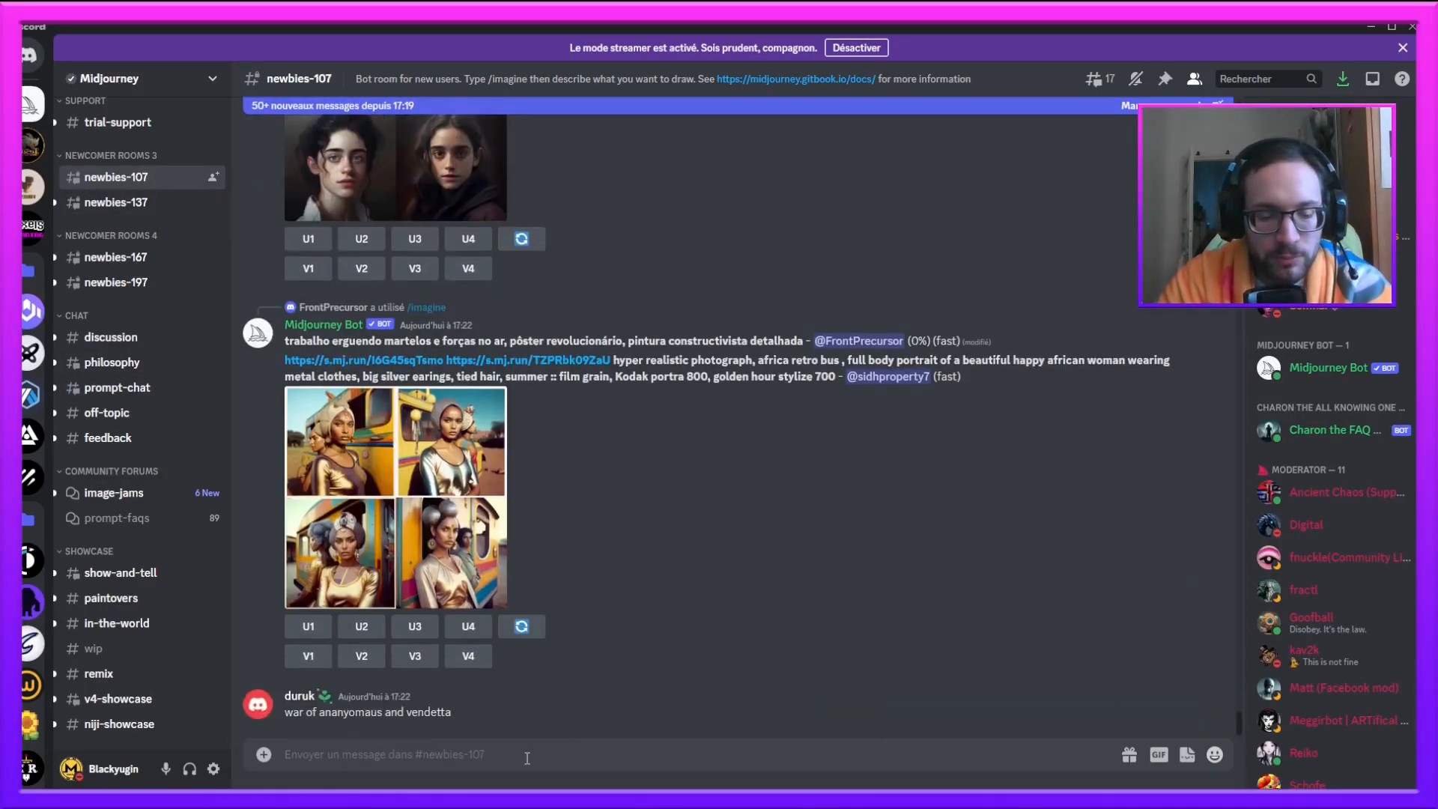
pyautogui.write('/im')
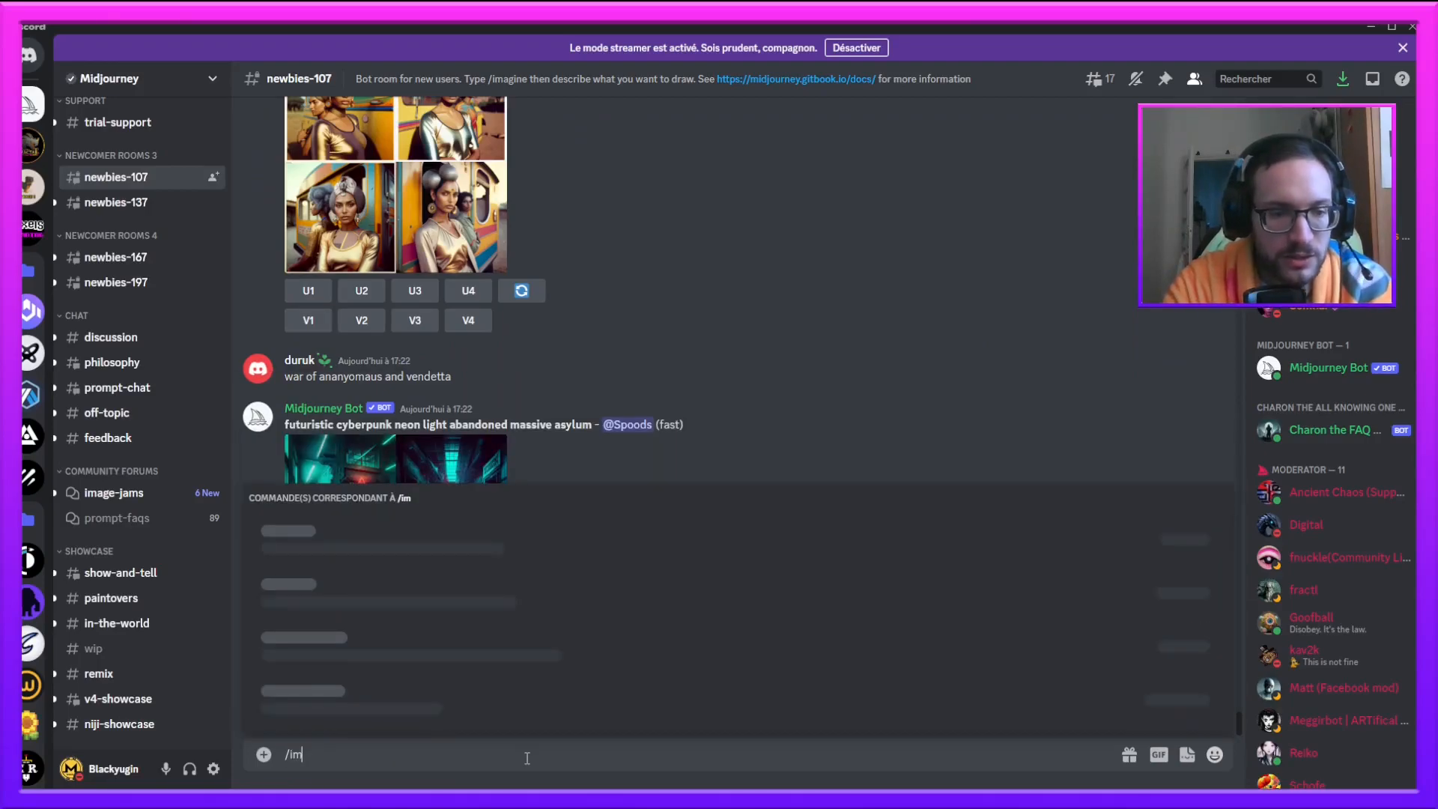
pyautogui.press('Tab')
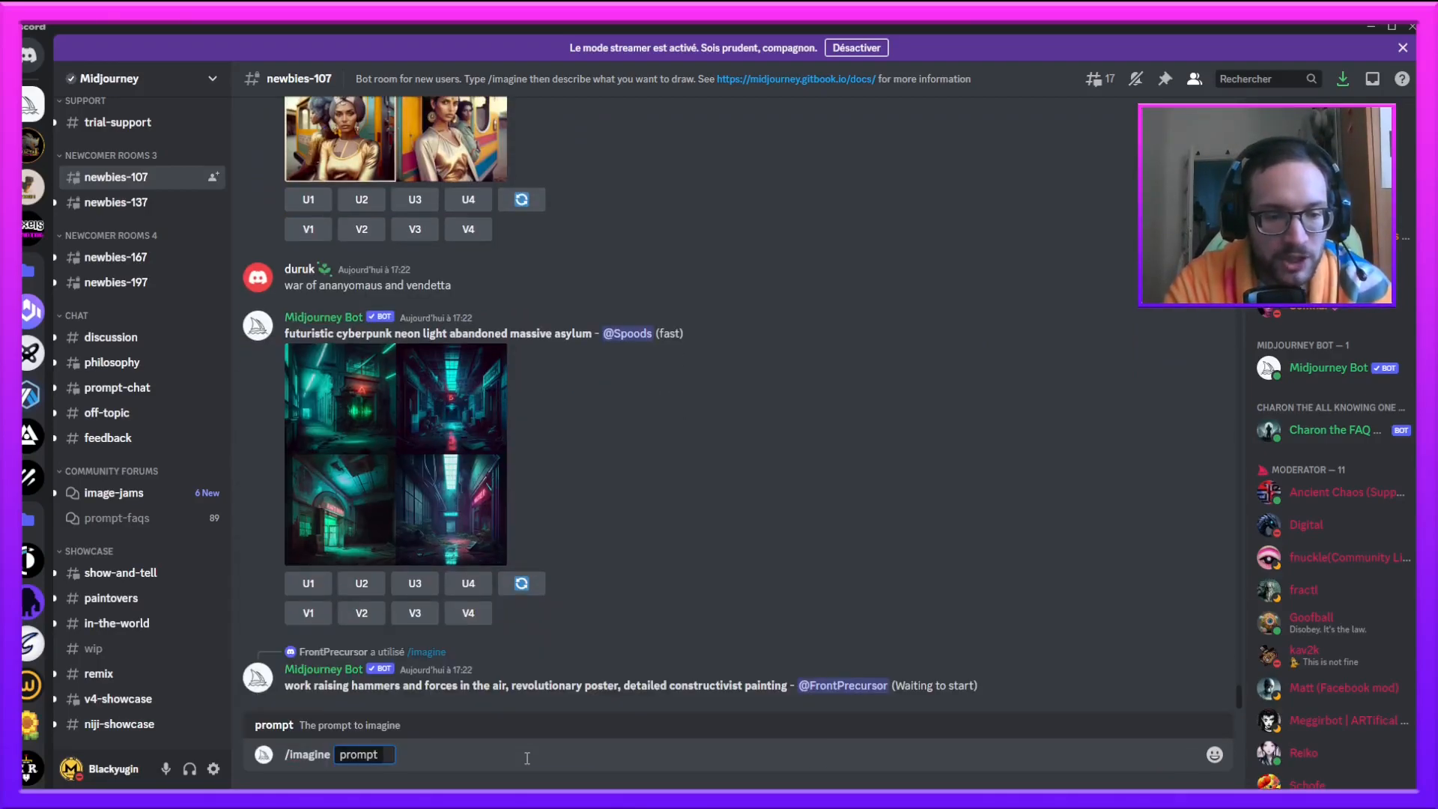
pyautogui.hotkey('ctrl', 'v')
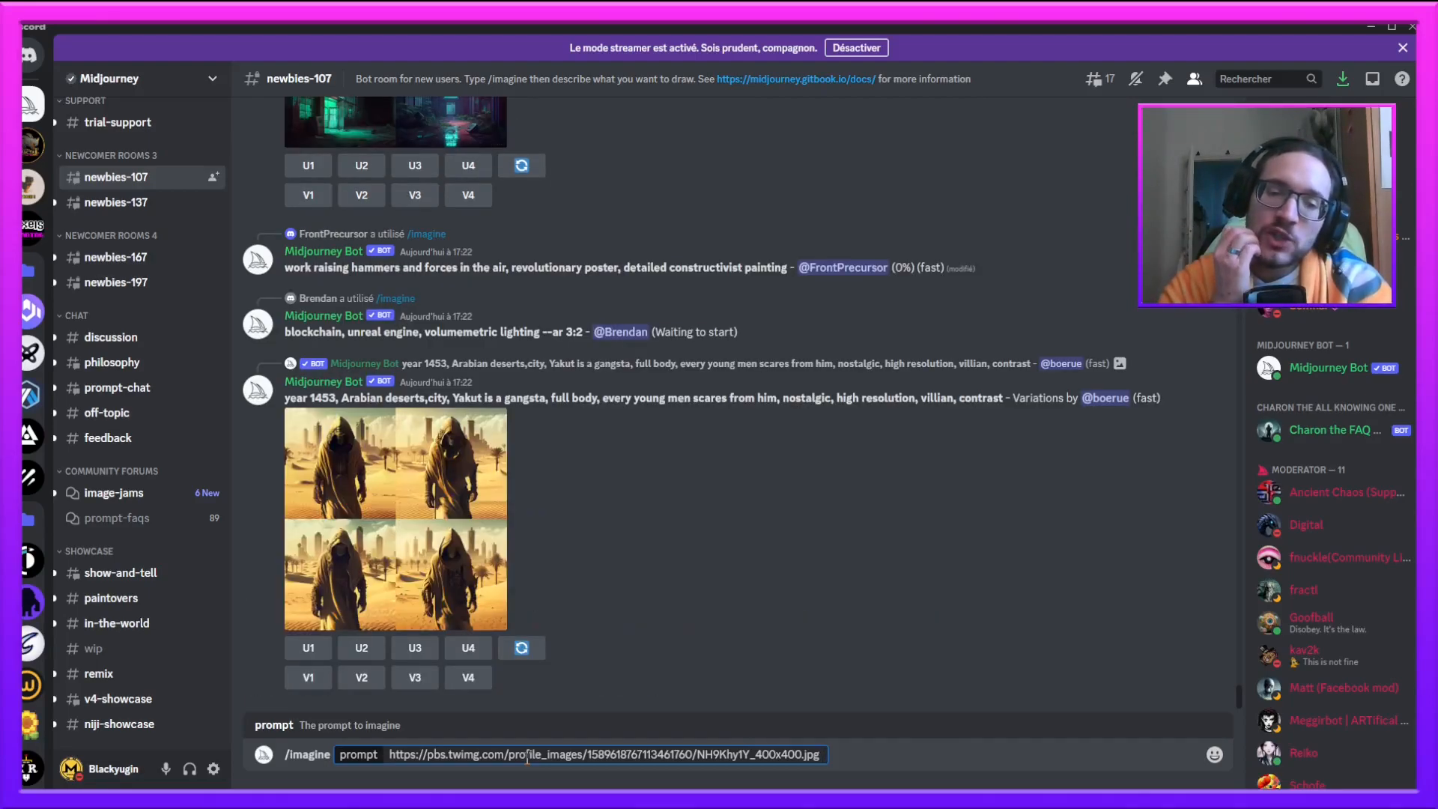
pyautogui.write('playtoear')
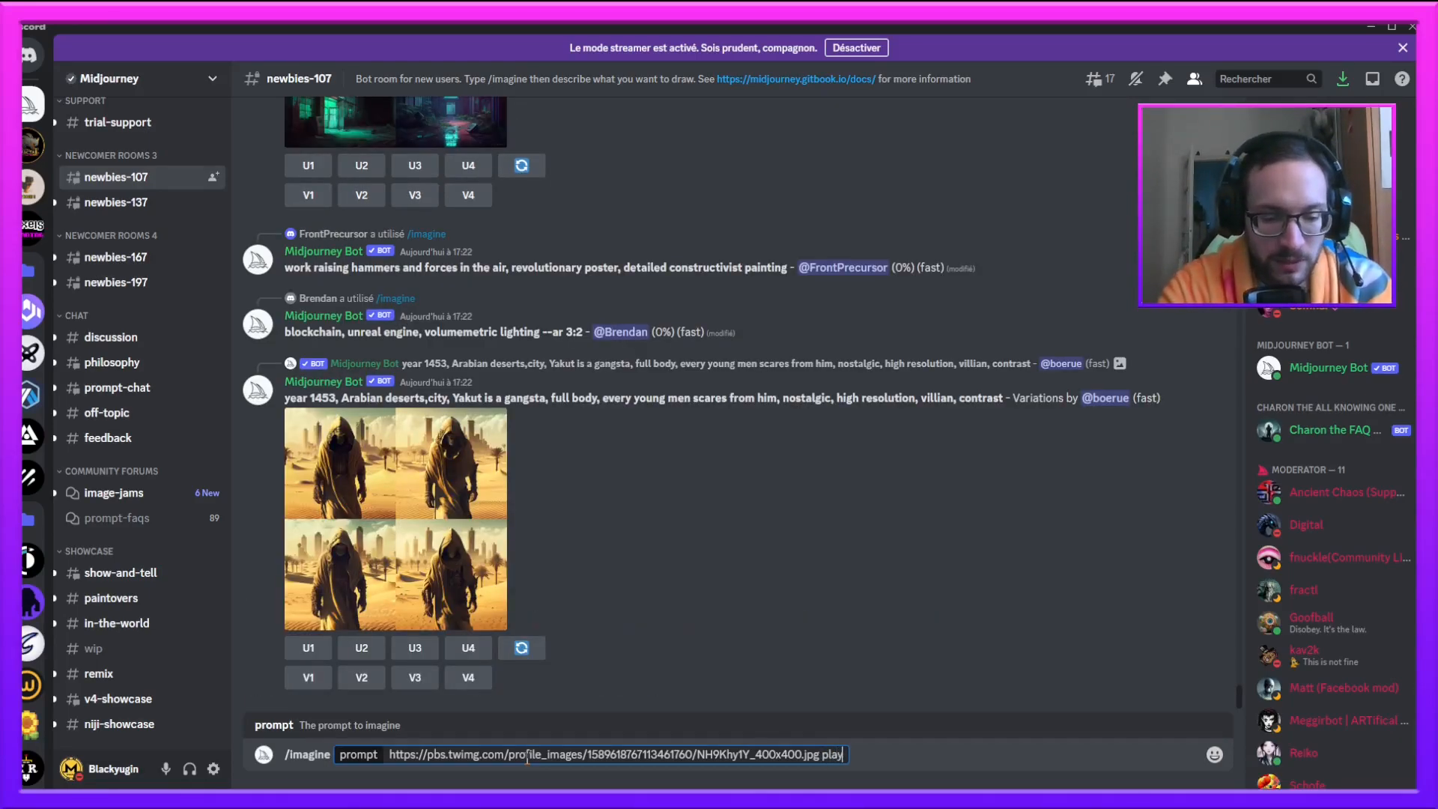
pyautogui.press('BackSpace')
pyautogui.press('BackSpace')
pyautogui.press('BackSpace')
pyautogui.press('BackSpace')
pyautogui.press('BackSpace')
pyautogui.press('BackSpace')
pyautogui.press('BackSpace')
pyautogui.press('BackSpace')
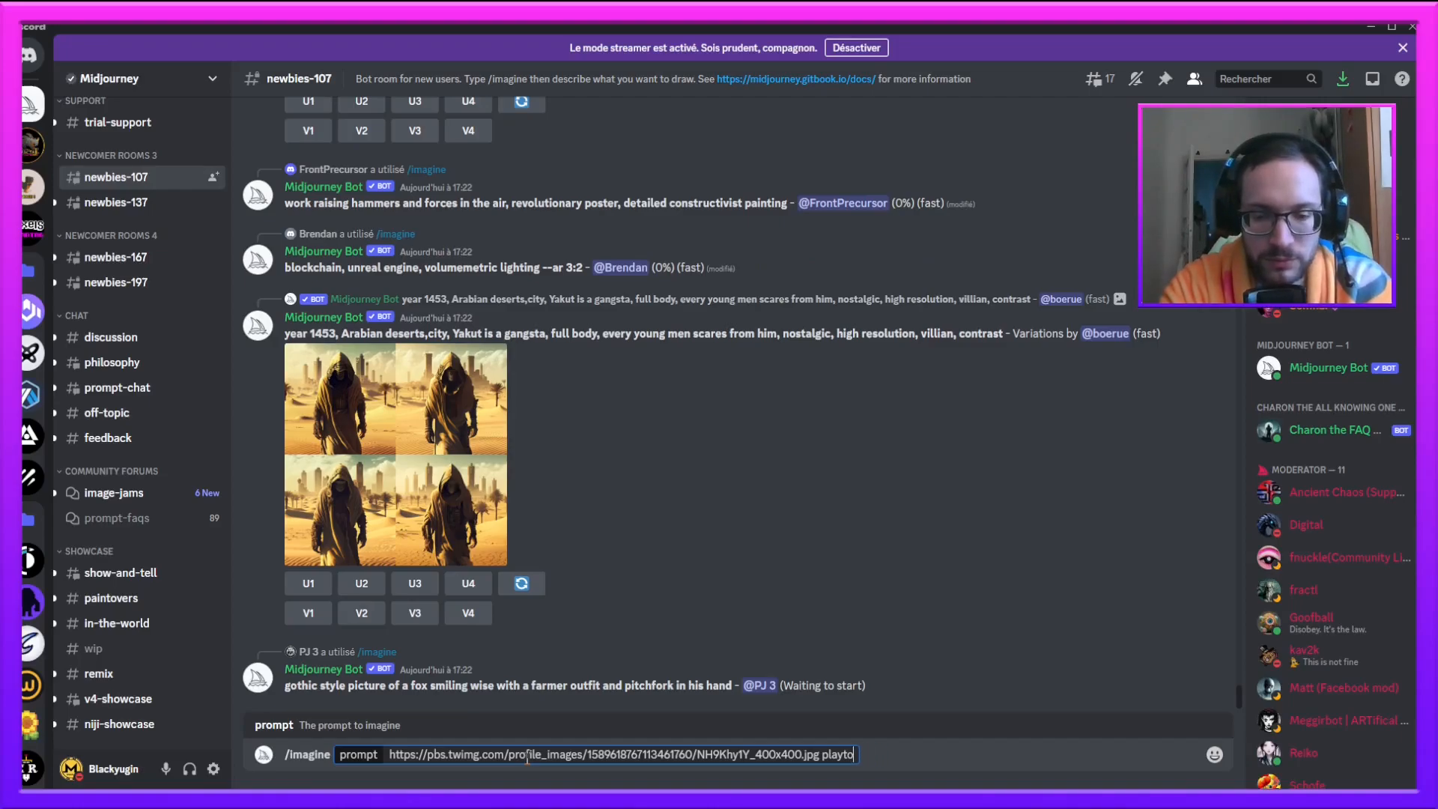
pyautogui.press('BackSpace')
# Step: Add the description "logo play to earn with MOULA word manga style" after the image URL in the prompt
pyautogui.write('log')
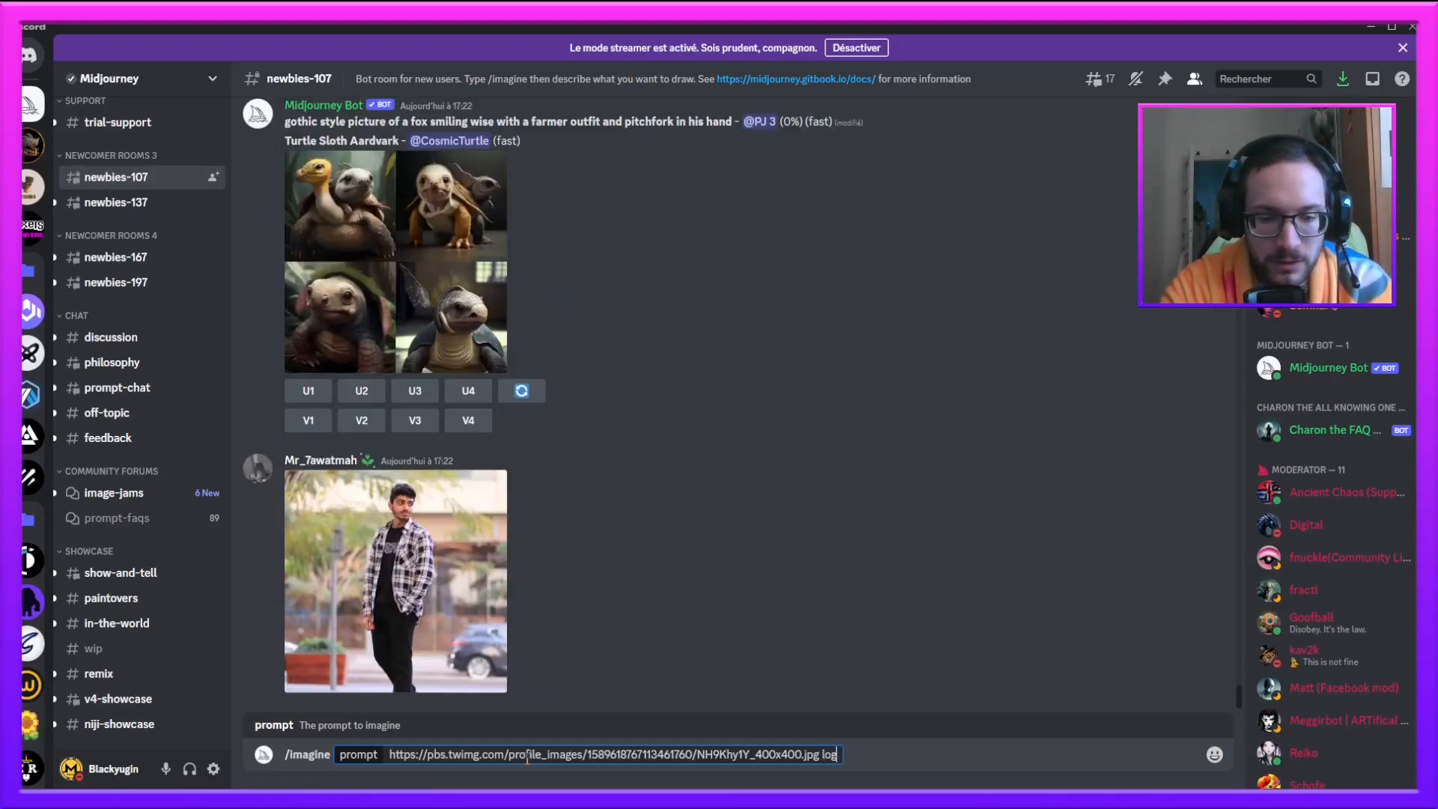
pyautogui.write('o pl')
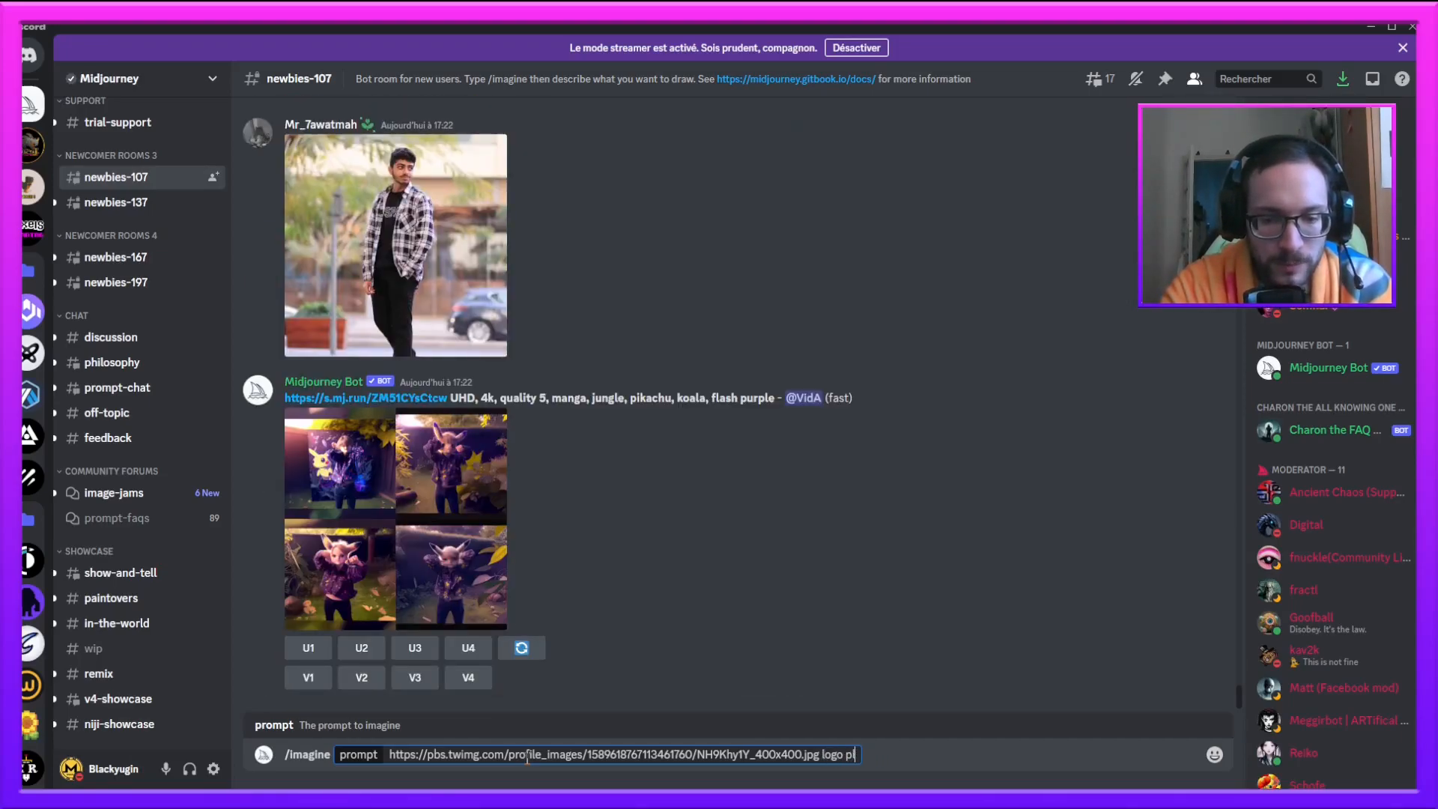
pyautogui.write('ay to ear')
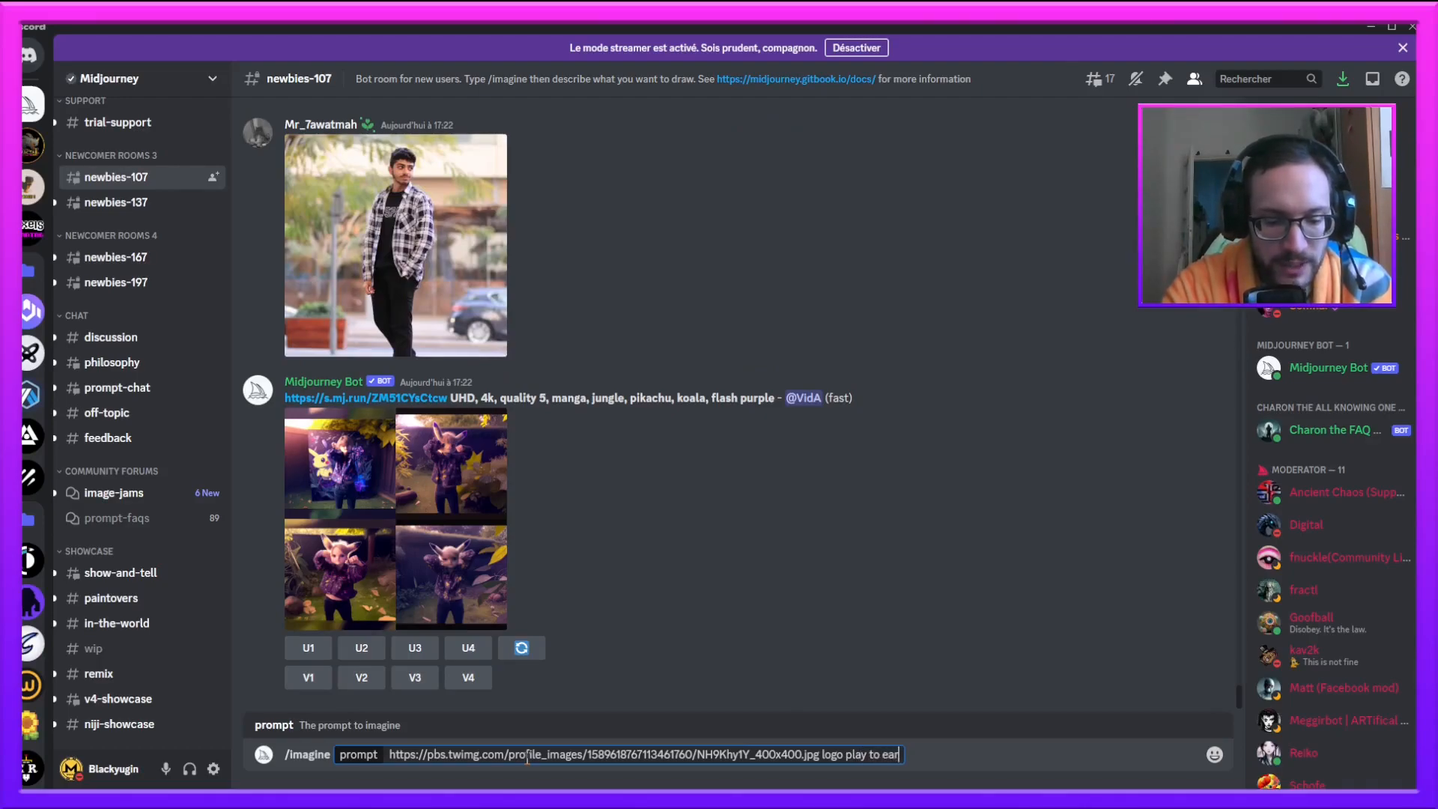
pyautogui.write('n with')
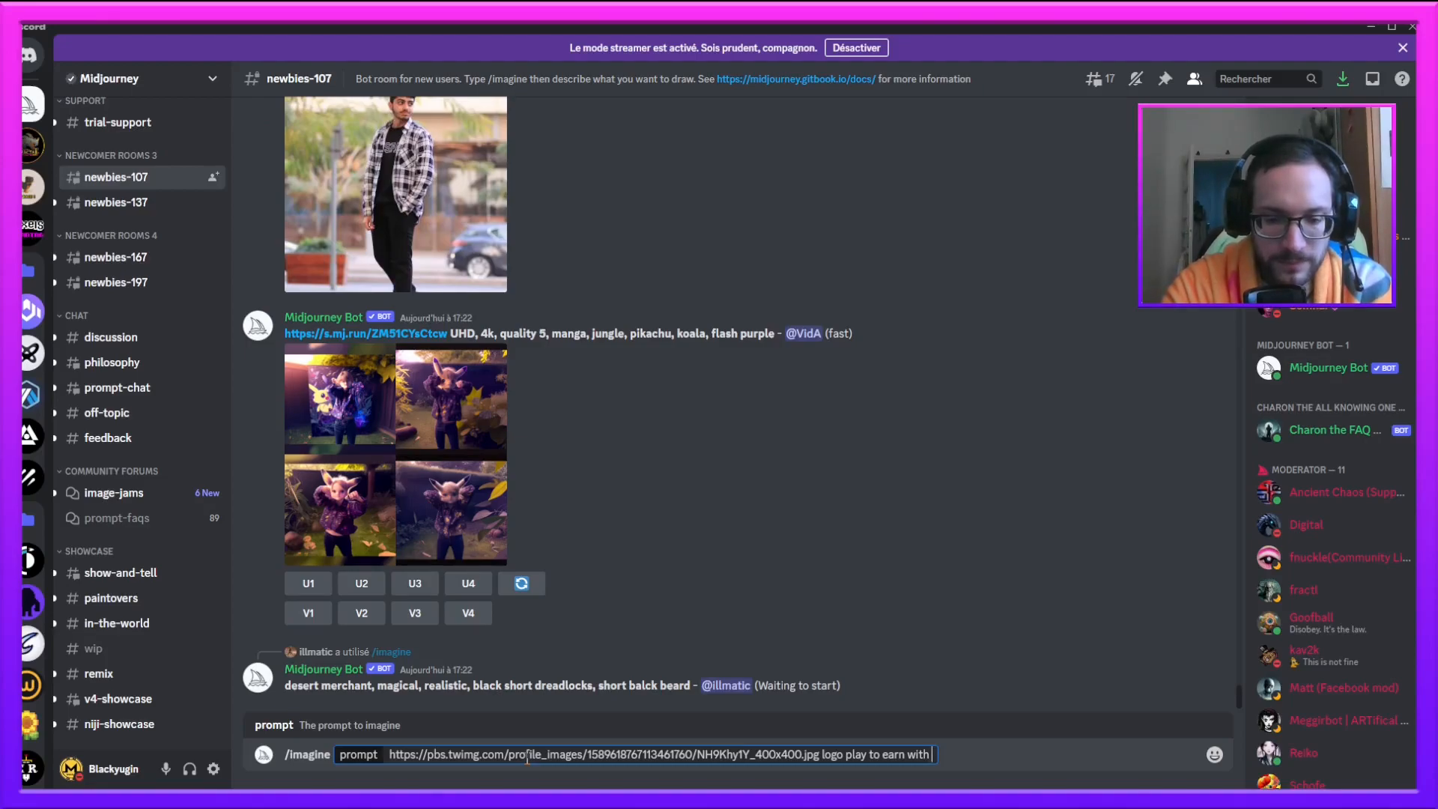
pyautogui.write(' MOU')
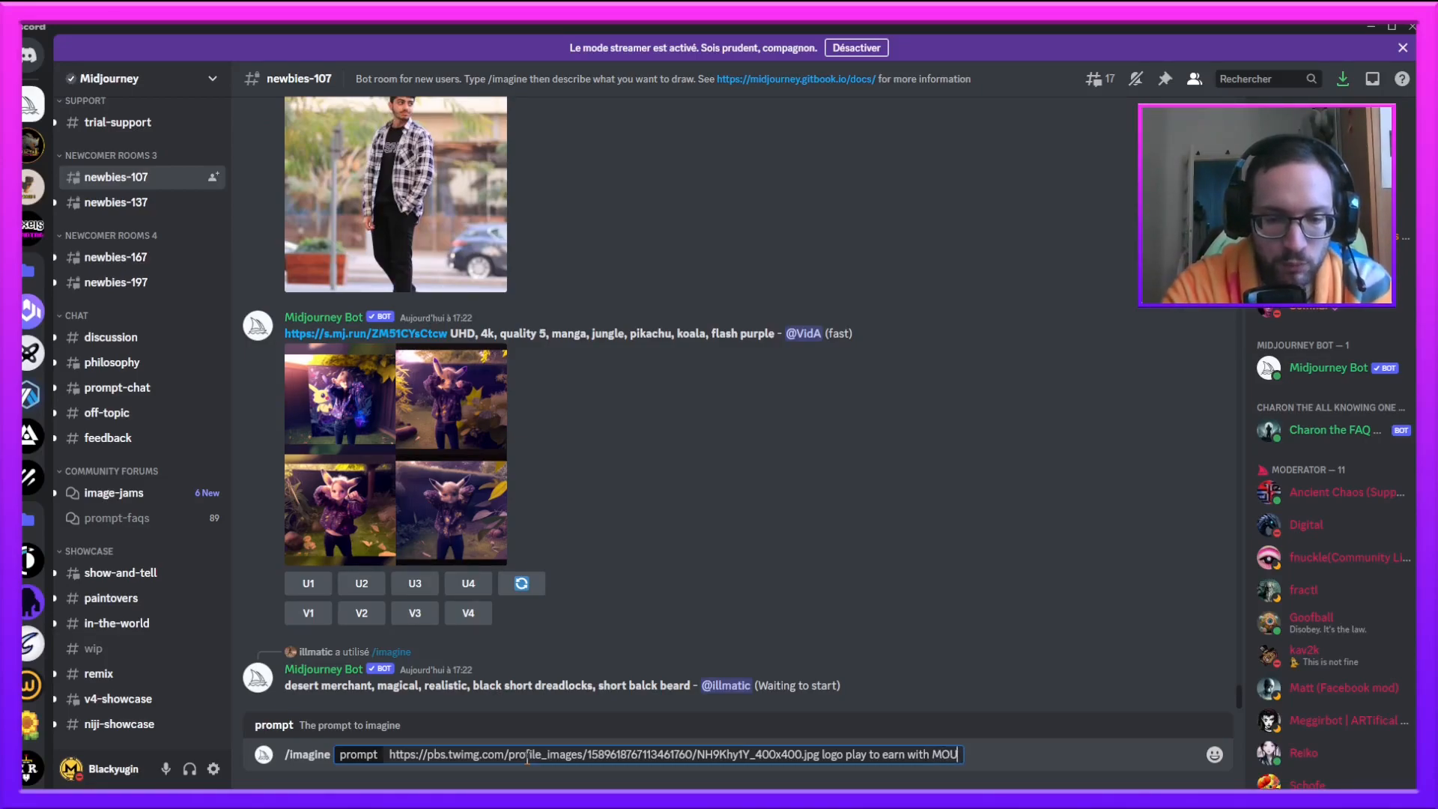
pyautogui.write('LA wo')
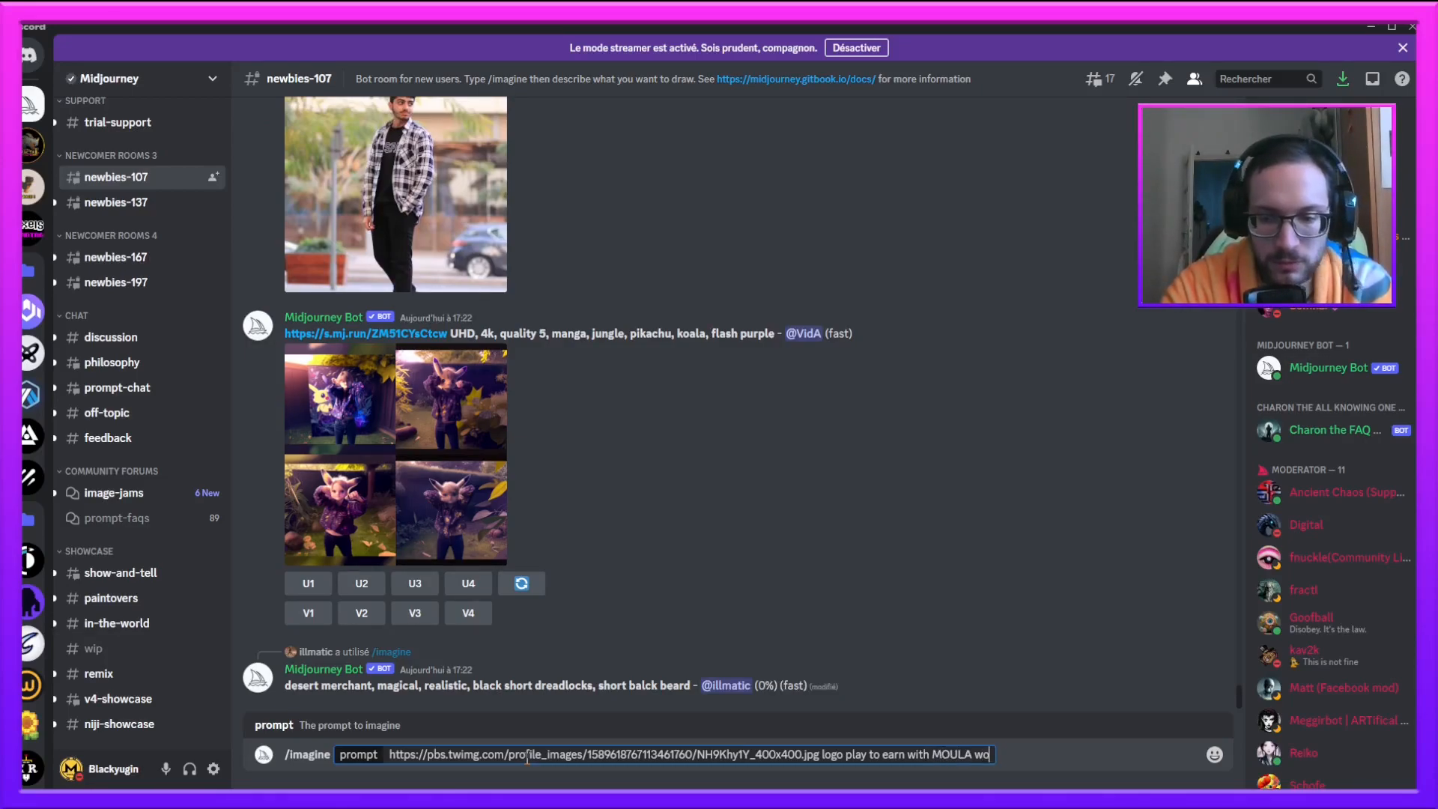
pyautogui.write('rd mang')
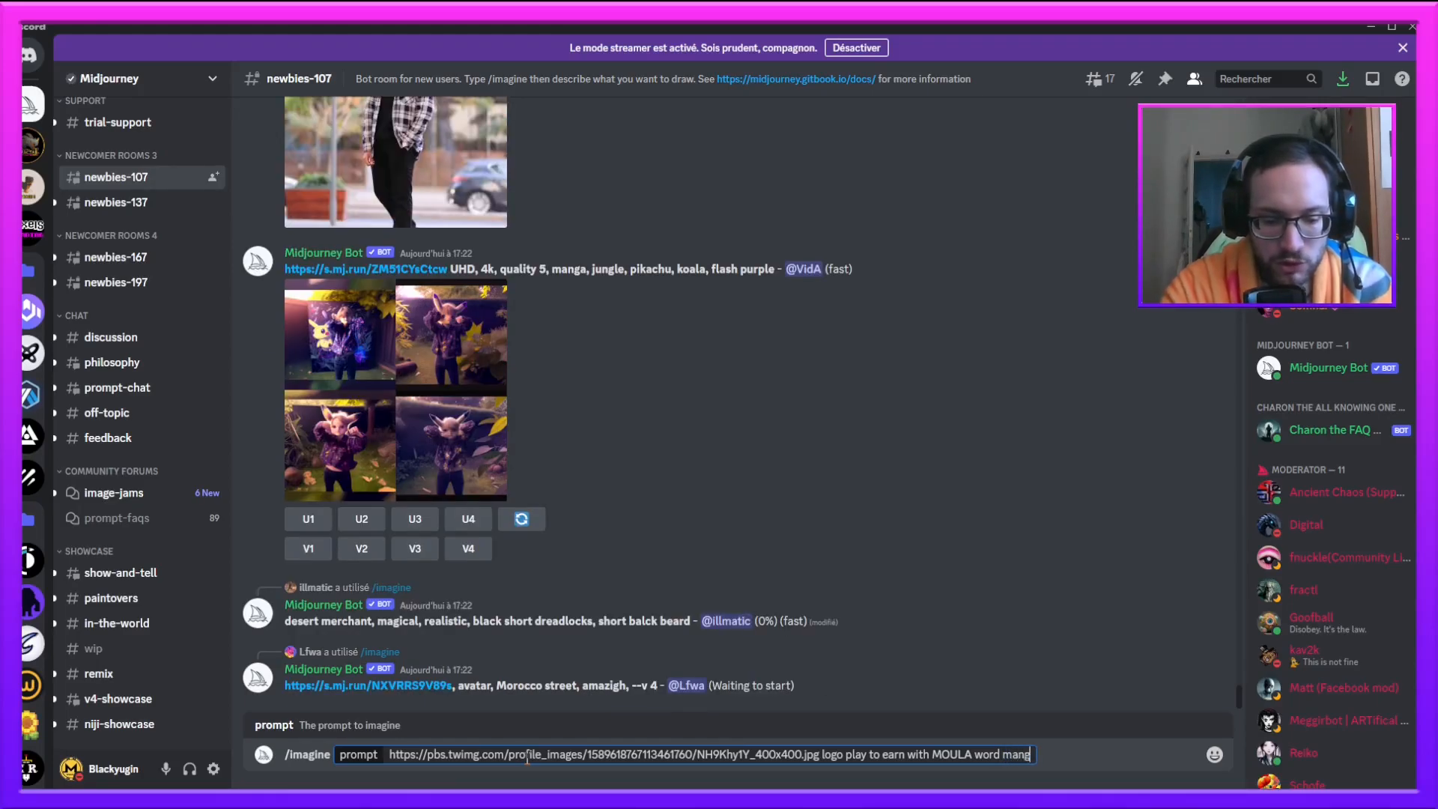
pyautogui.write('a style')
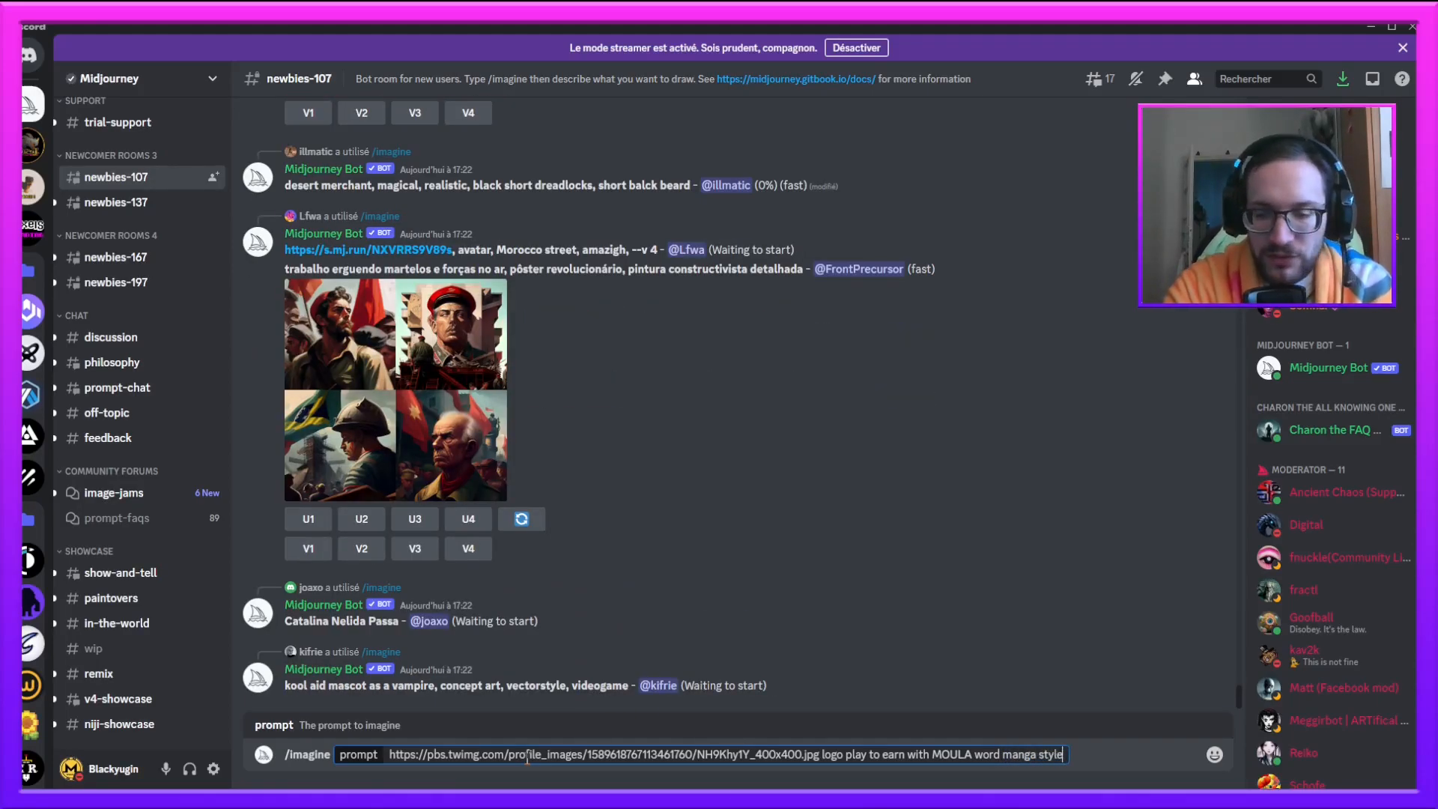
# Step: Append the parameters "-v4 --chaos 75 --hd" to the prompt and submit it
pyautogui.write(' -v4')
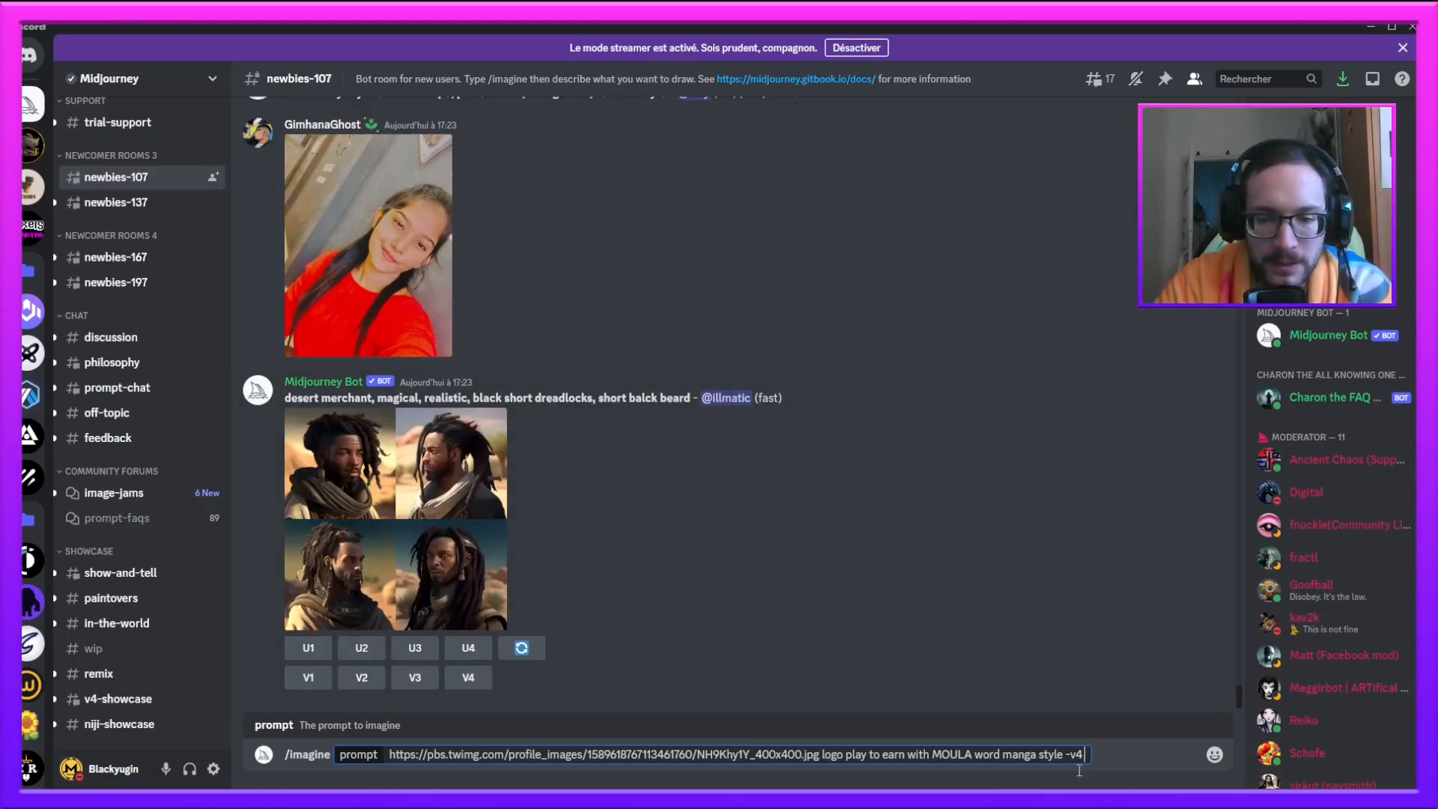
pyautogui.write('--chaos 75')
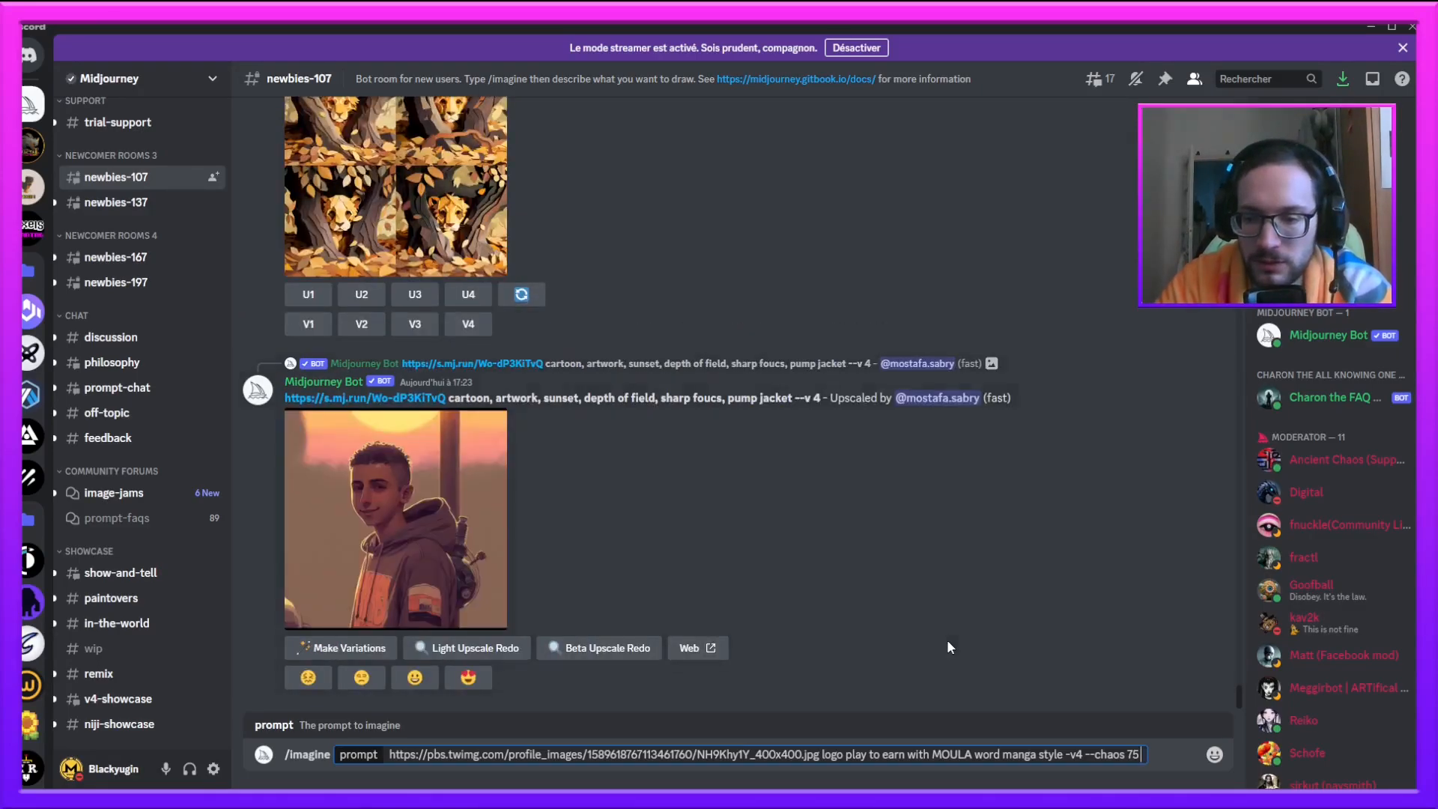
pyautogui.write('--hd')
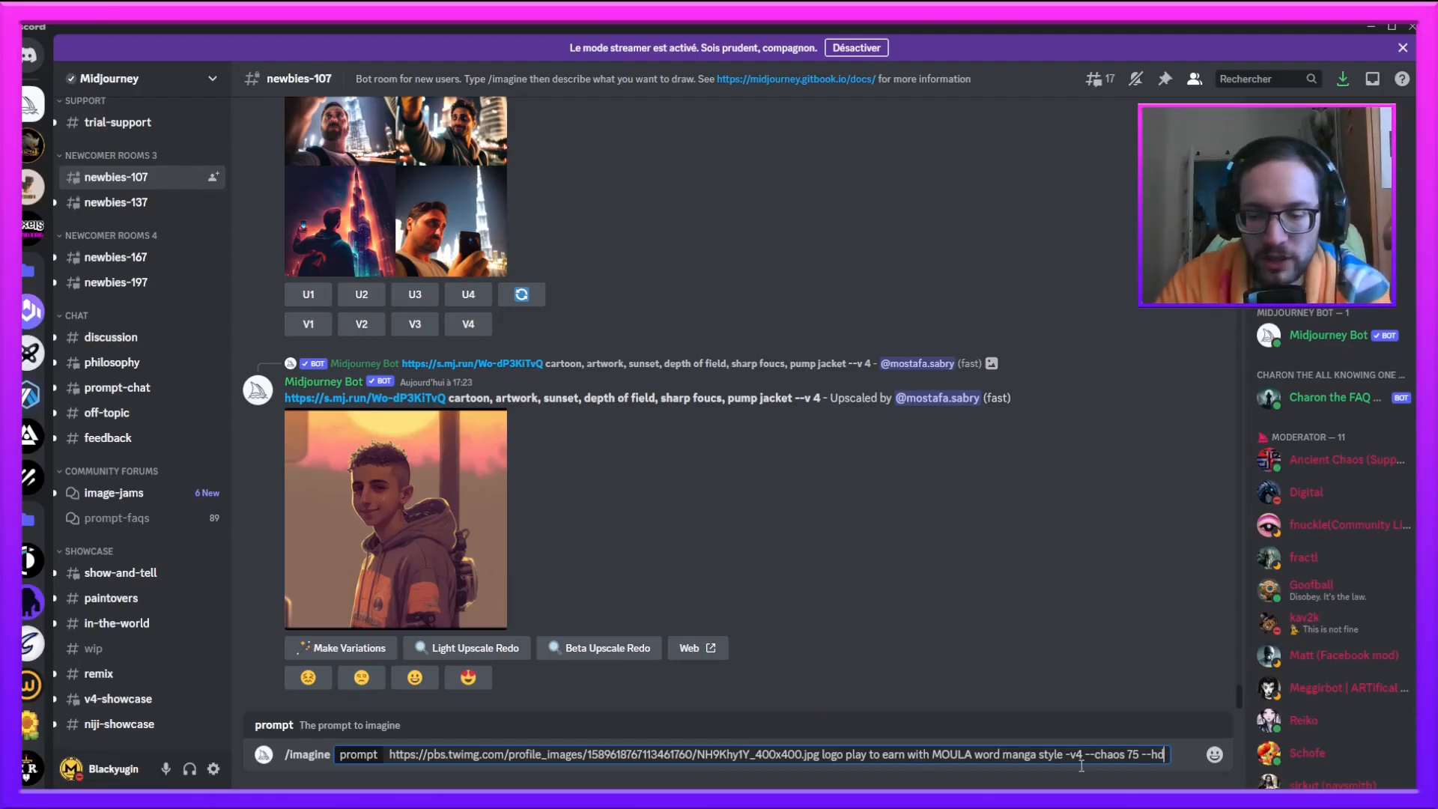
pyautogui.press('Return')
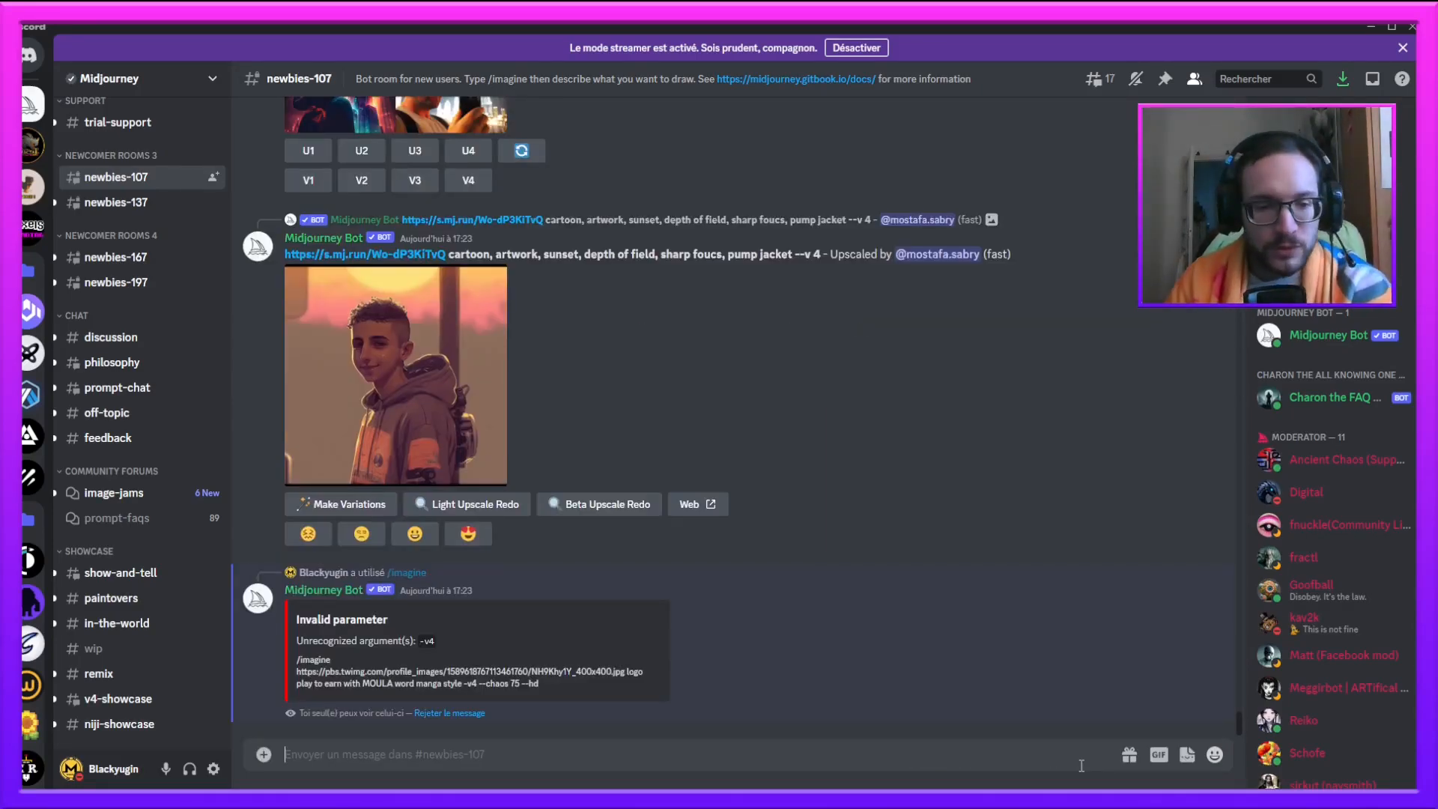
# Step: Retry the prompt with --v4 in place of -v4, and submit it again with --chaos 75 as the only parameter
pyautogui.press('Up')
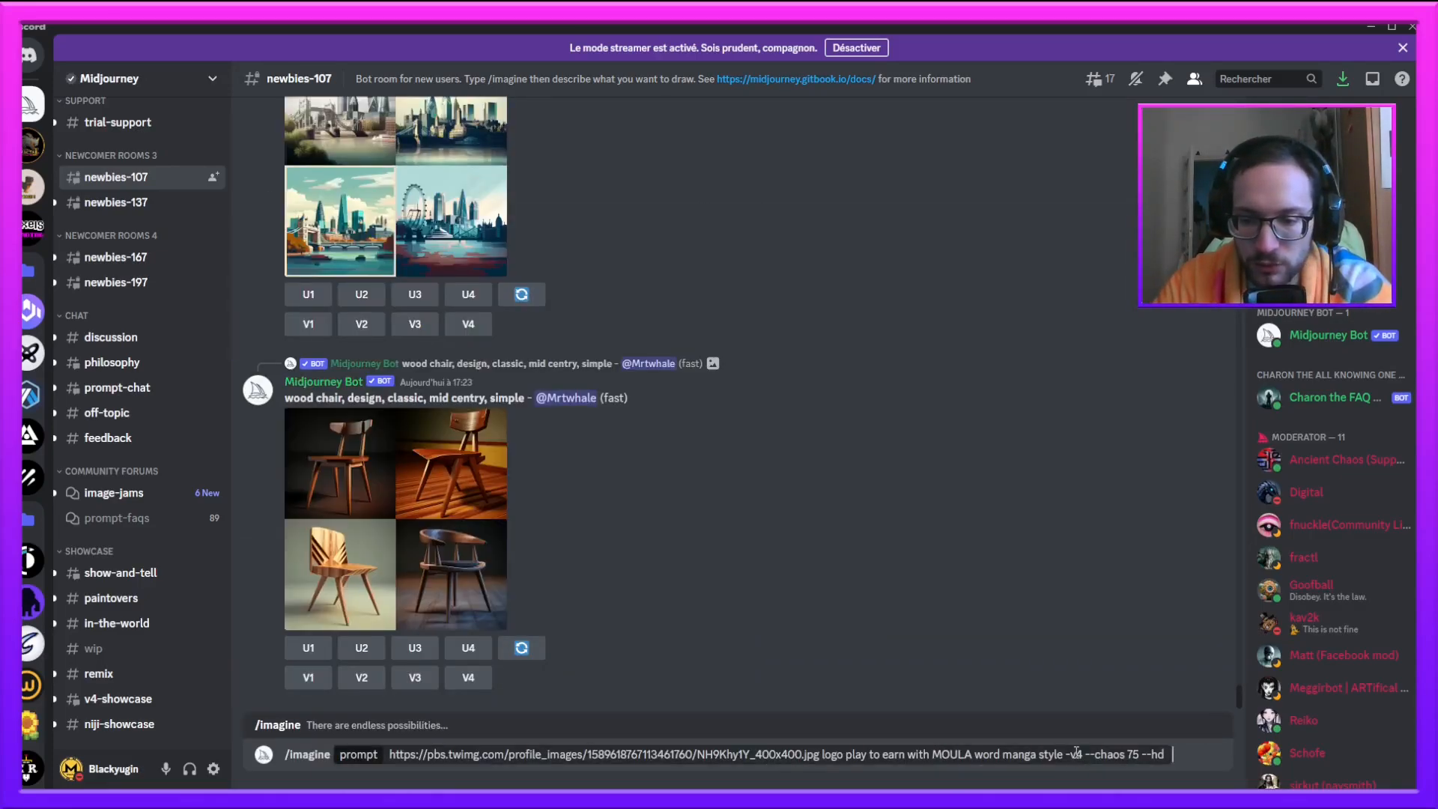
pyautogui.click(1072, 753)
pyautogui.write('v')
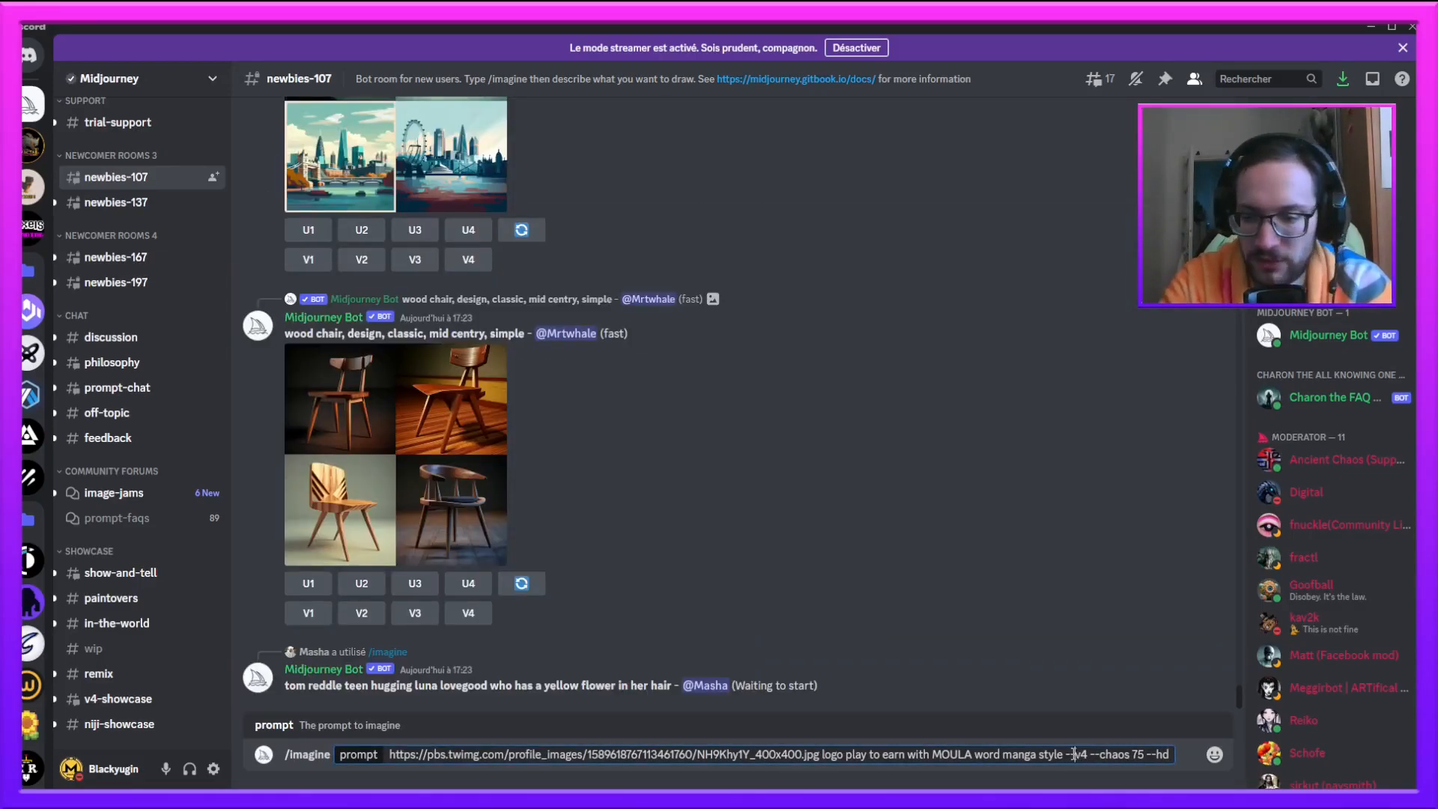
pyautogui.press('Return')
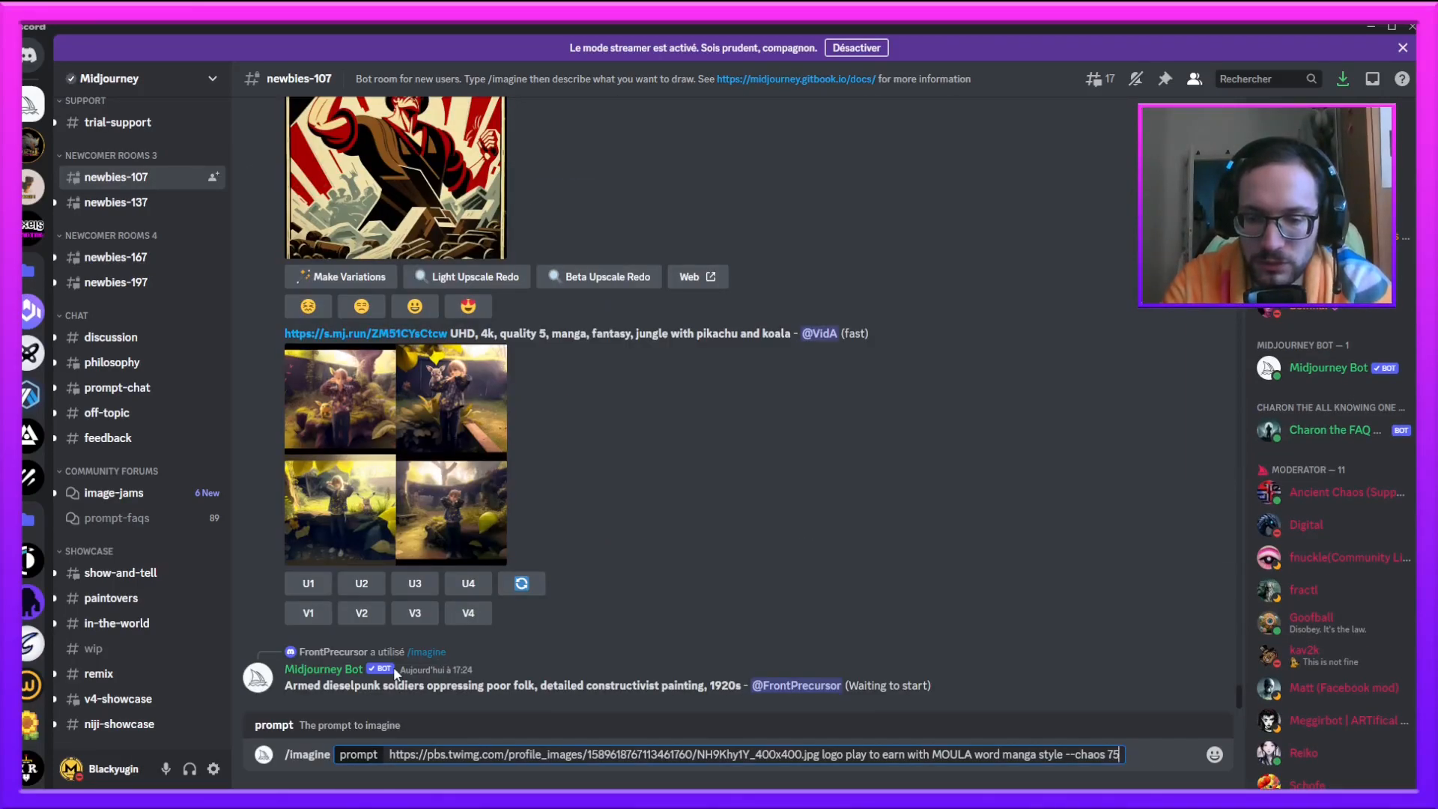
pyautogui.press('Return')
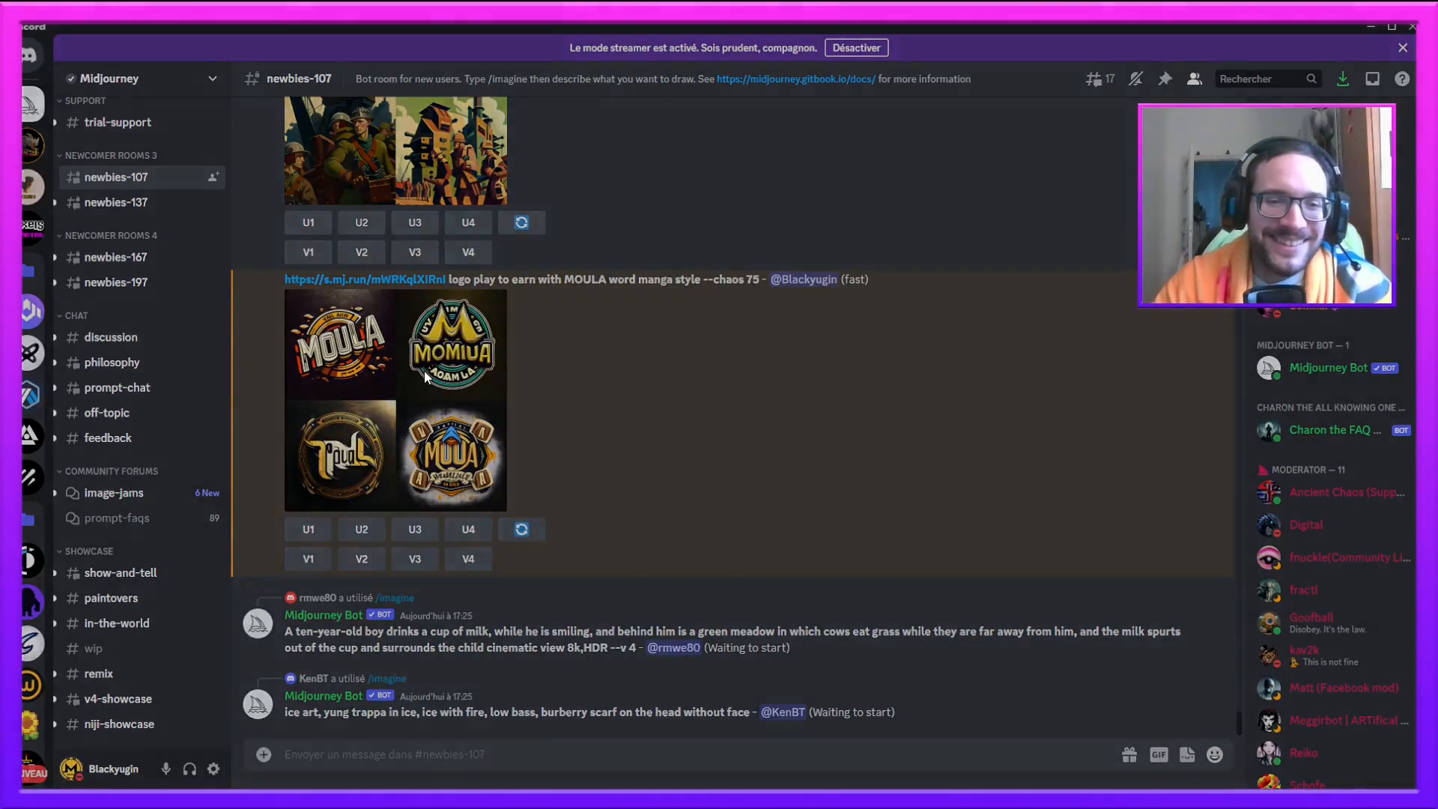
# Step: View the generated grid of four logos at full size and request variations of the first logo
pyautogui.click(412, 389)
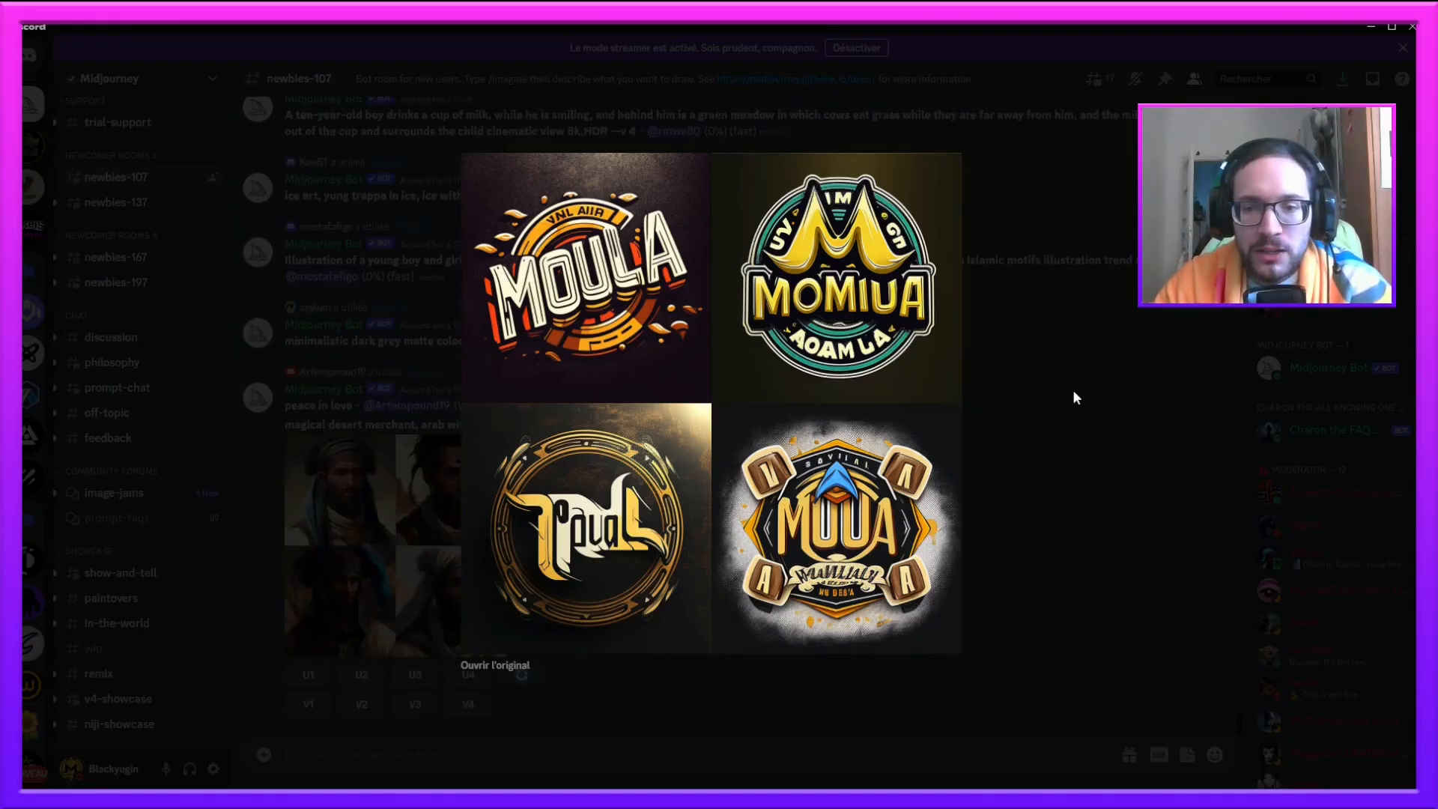
pyautogui.click(1072, 479)
pyautogui.scroll(5, 484, 501)
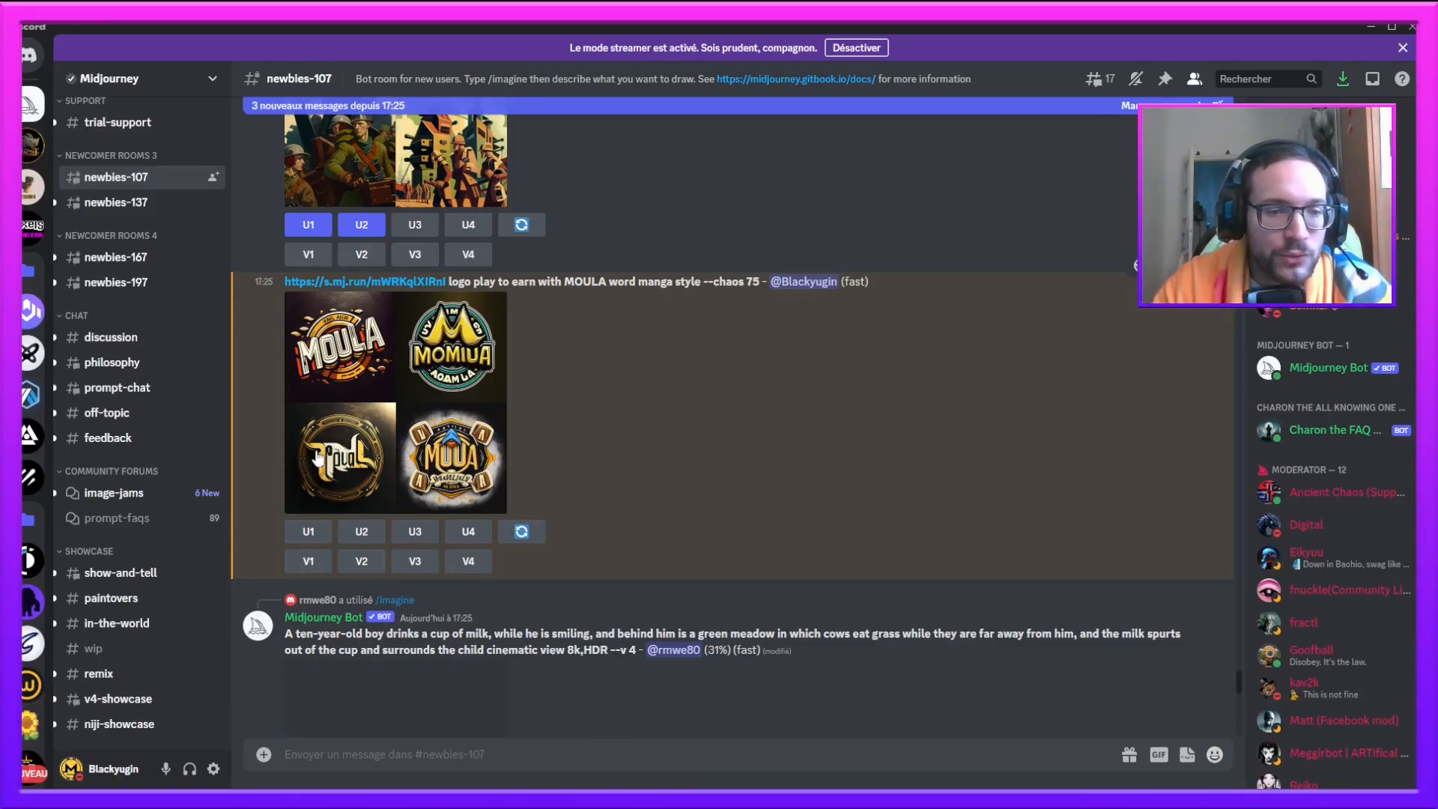
pyautogui.click(309, 571)
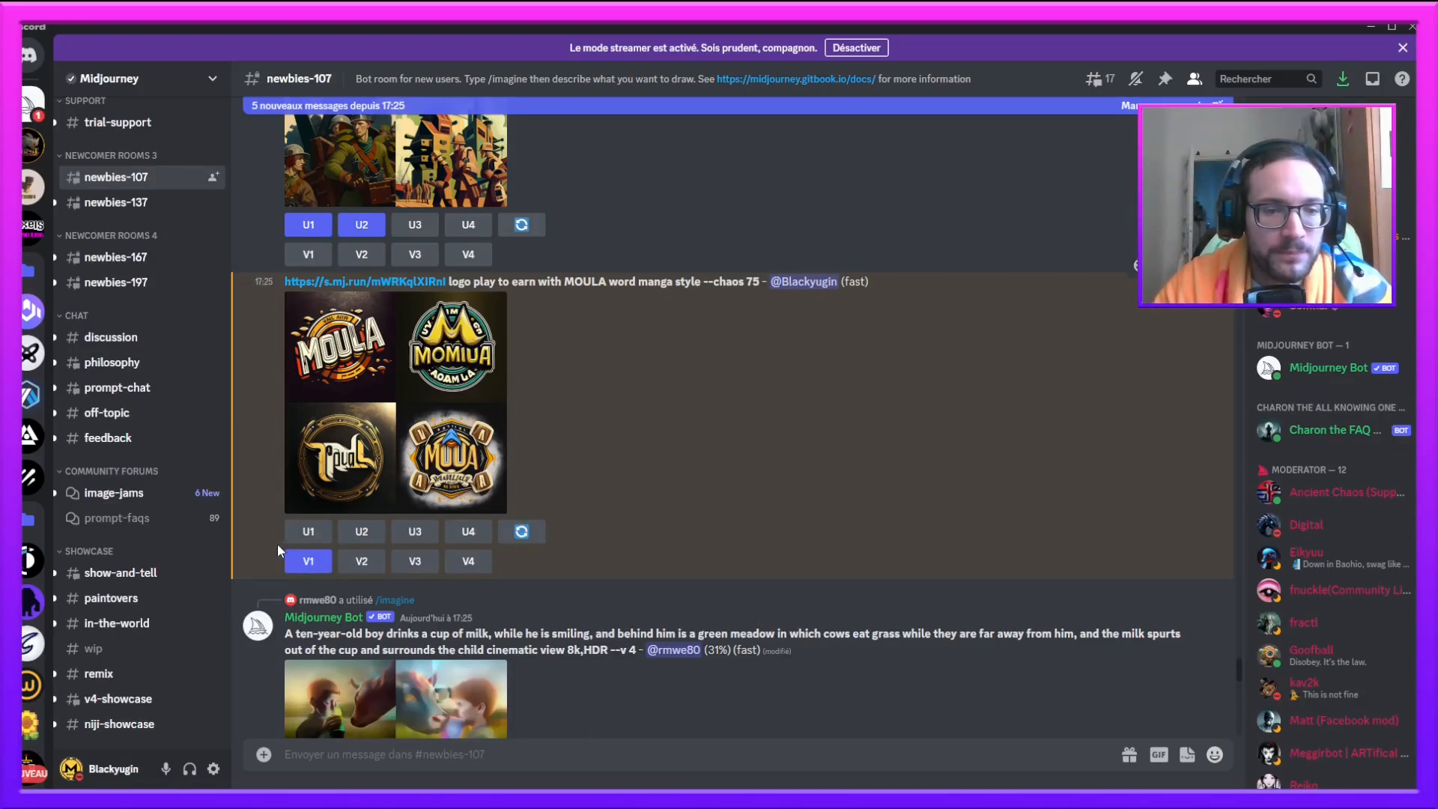
# Step: Find the variations of the first MOULA logo in the channel and view their grid at full size
pyautogui.scroll(-20, 359, 405)
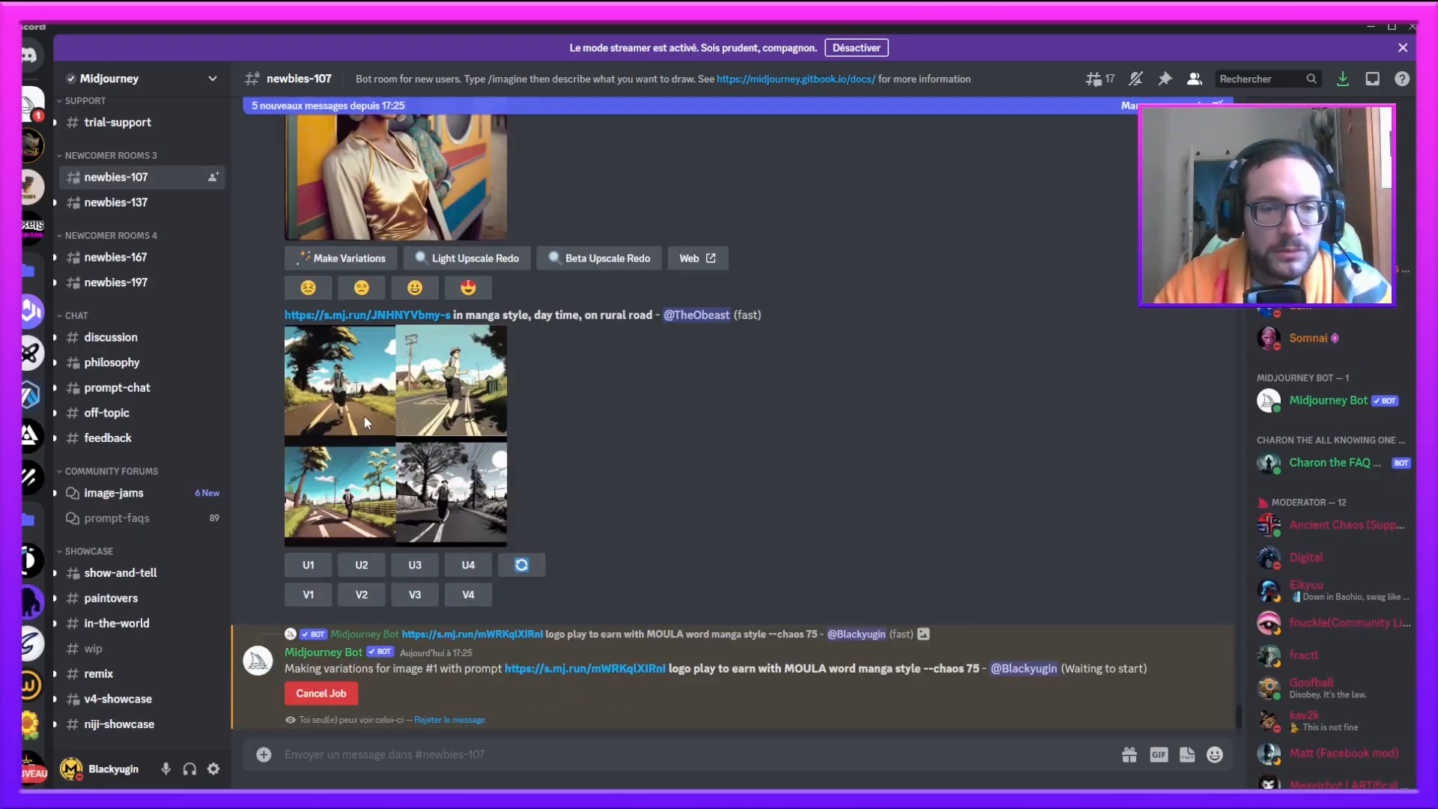
pyautogui.scroll(8, 530, 501)
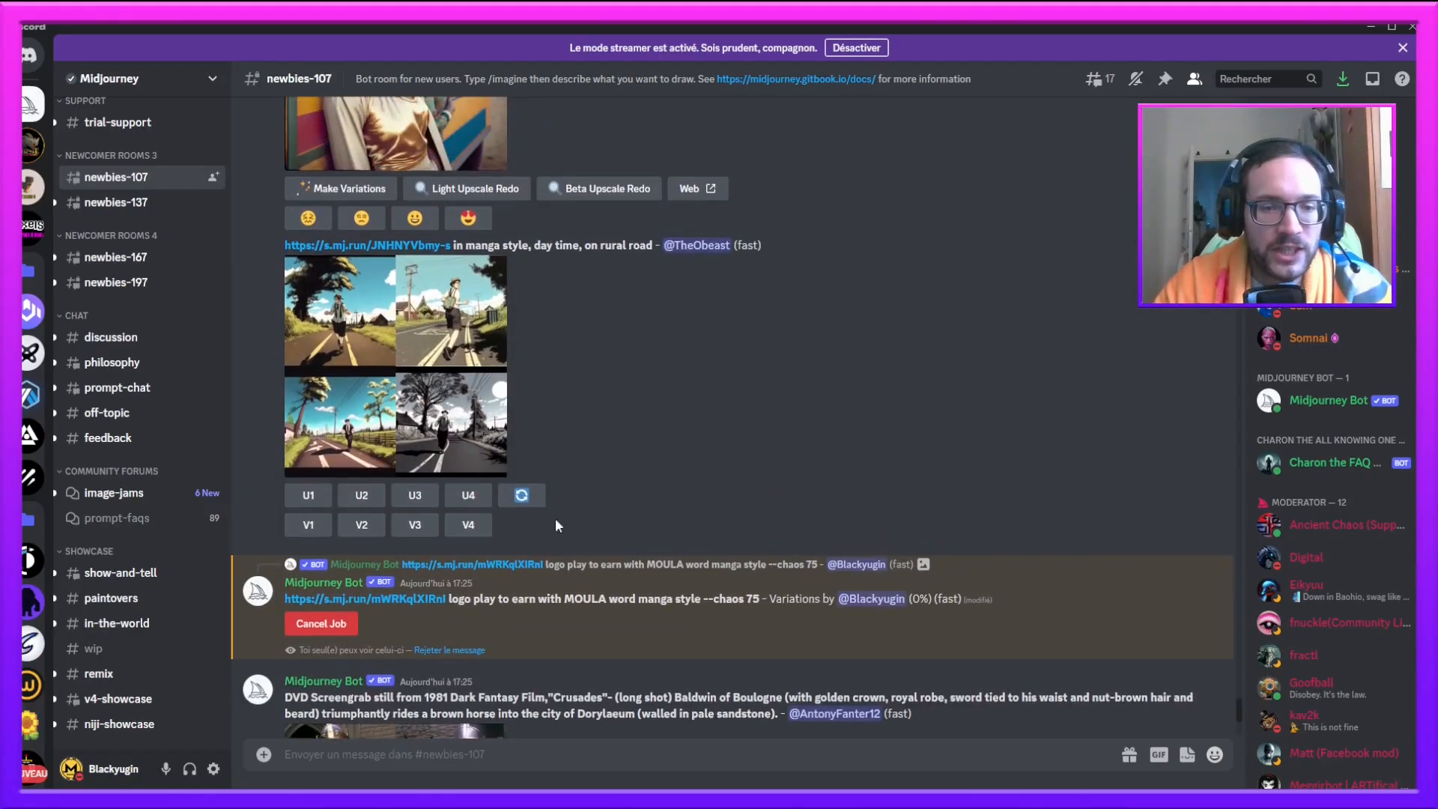
pyautogui.scroll(-10, 567, 659)
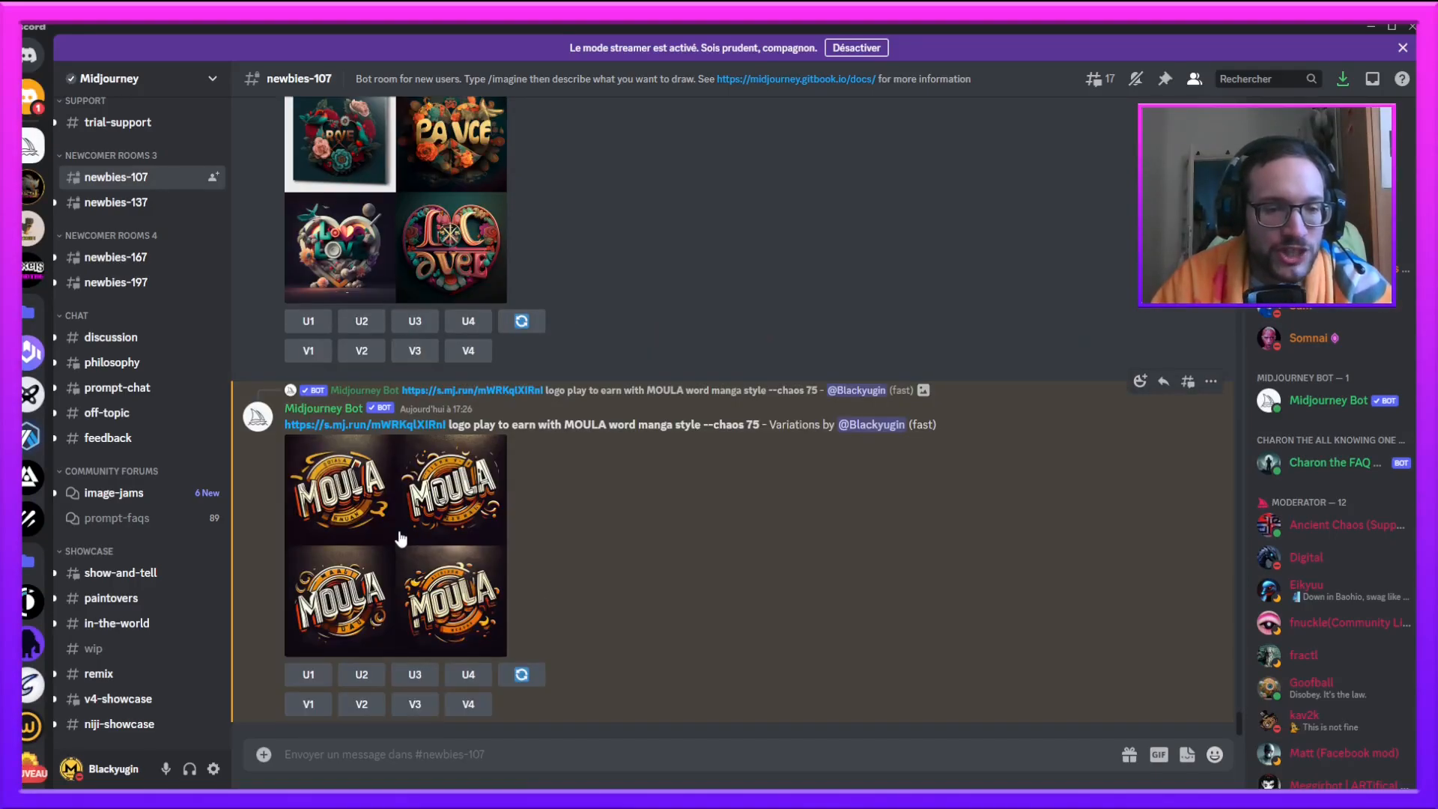
pyautogui.click(401, 539)
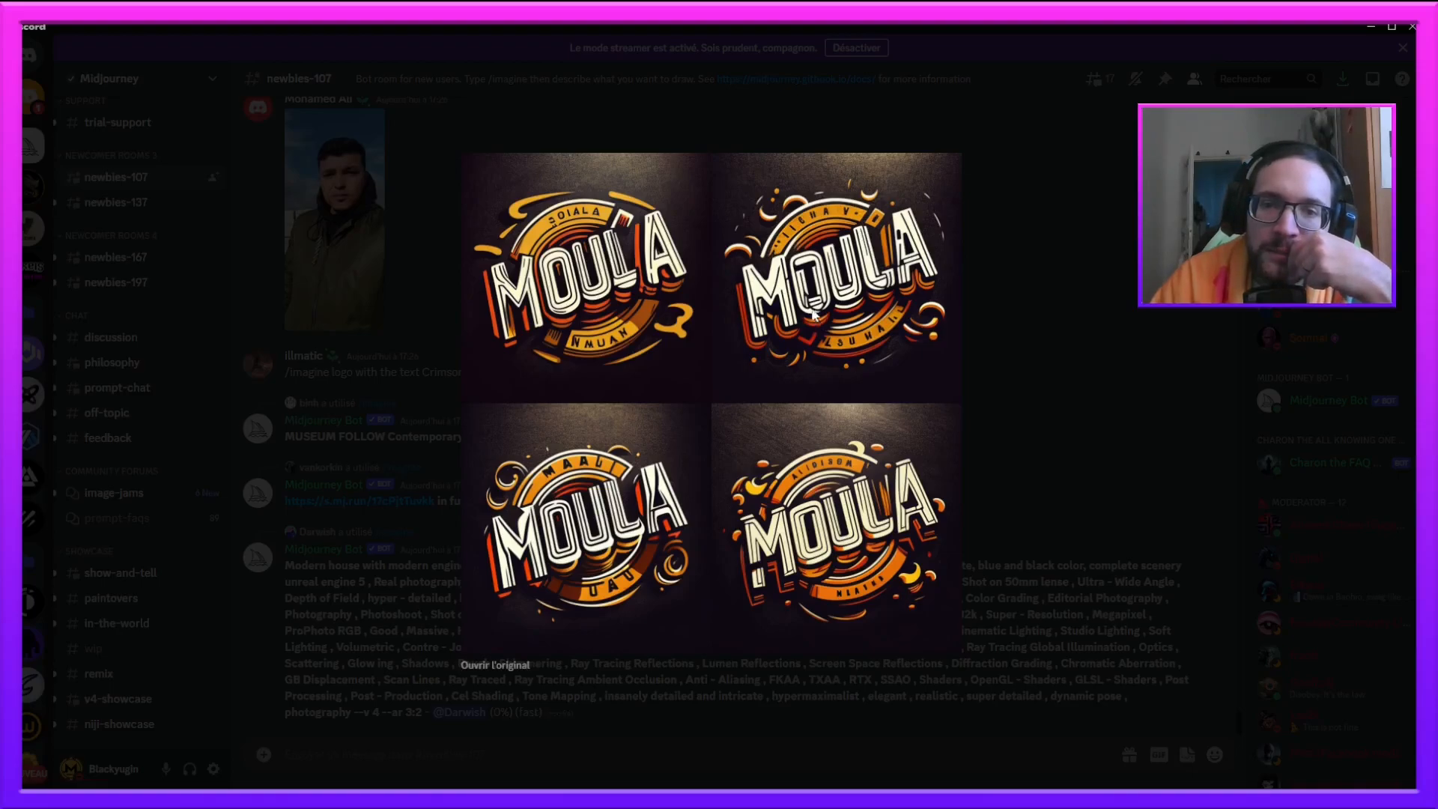
# Step: Close the full-size preview and request an upscale of the second MOULA logo variation
pyautogui.press('Escape')
pyautogui.scroll(-7, 457, 474)
pyautogui.scroll(14, 540, 477)
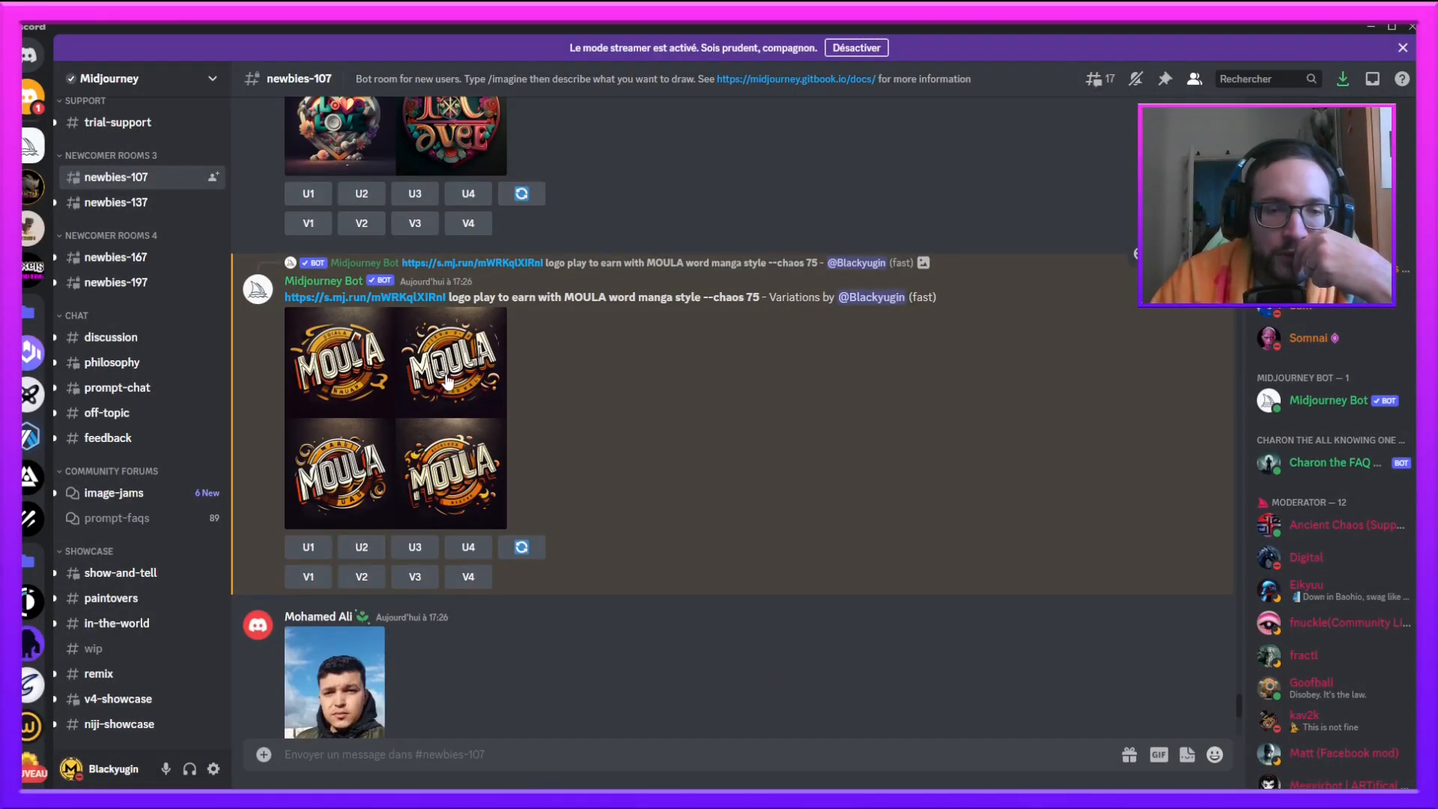
pyautogui.click(365, 550)
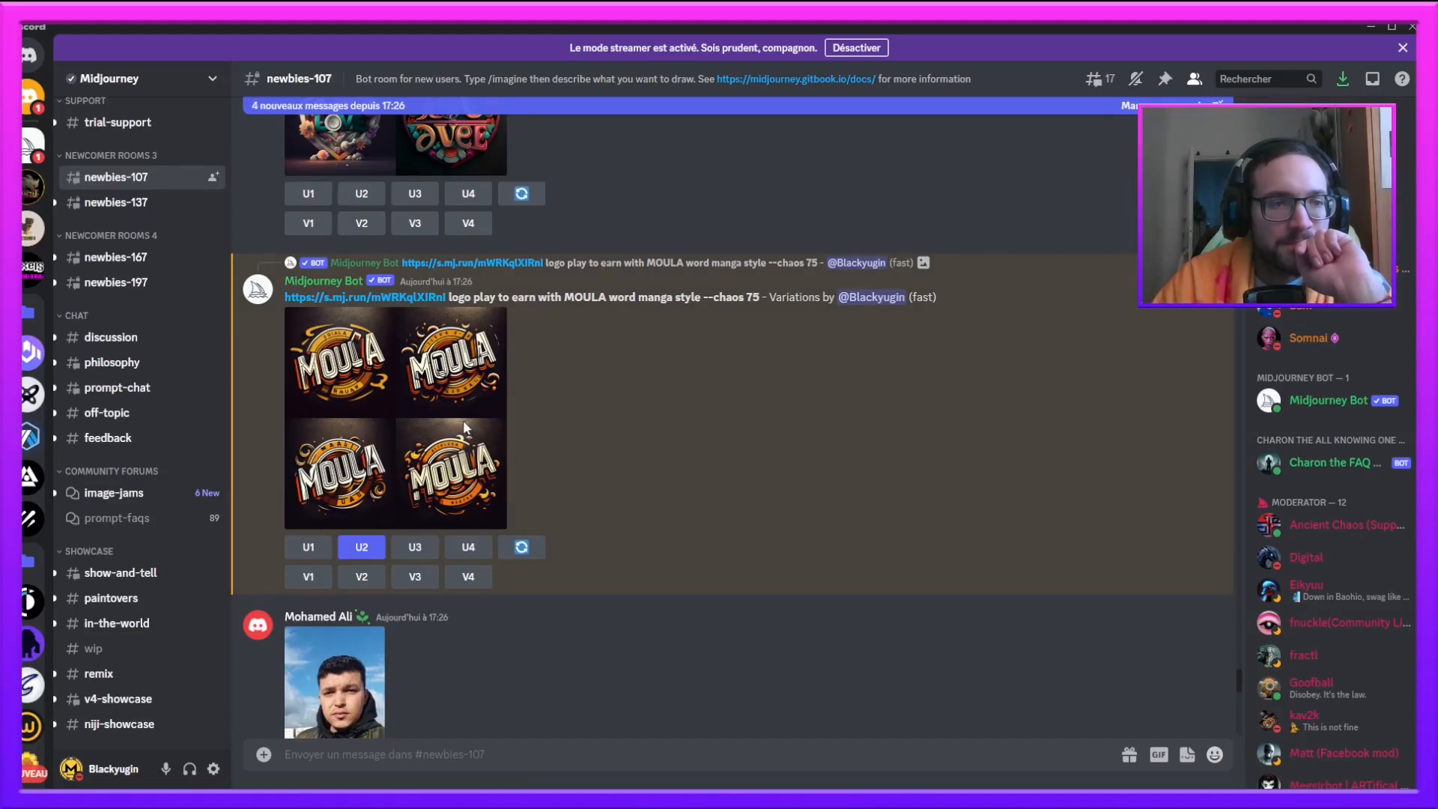
# Step: Find the upscaled MOULA logo in the channel and react to it with the envelope emoji
pyautogui.scroll(-10, 463, 421)
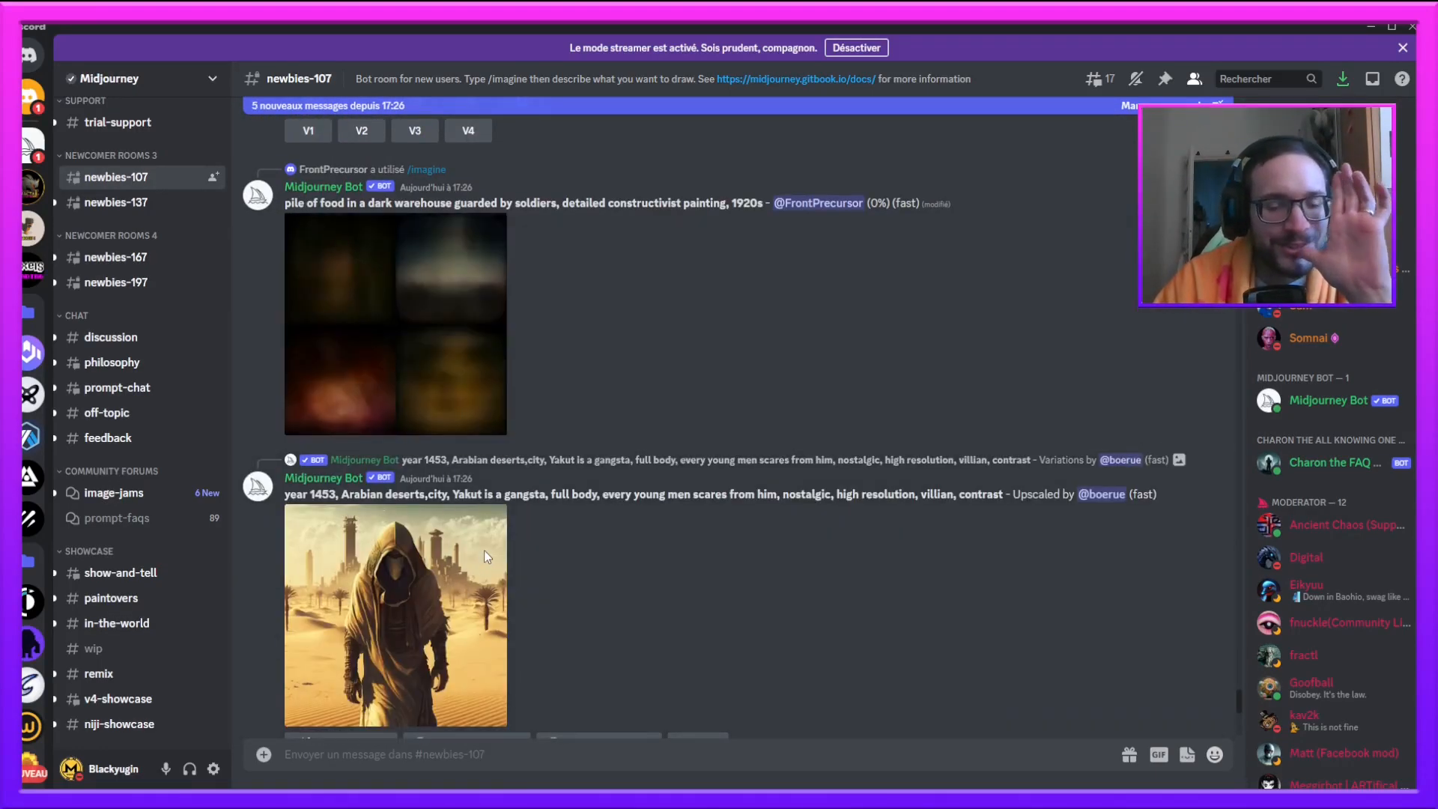
pyautogui.scroll(-10, 491, 565)
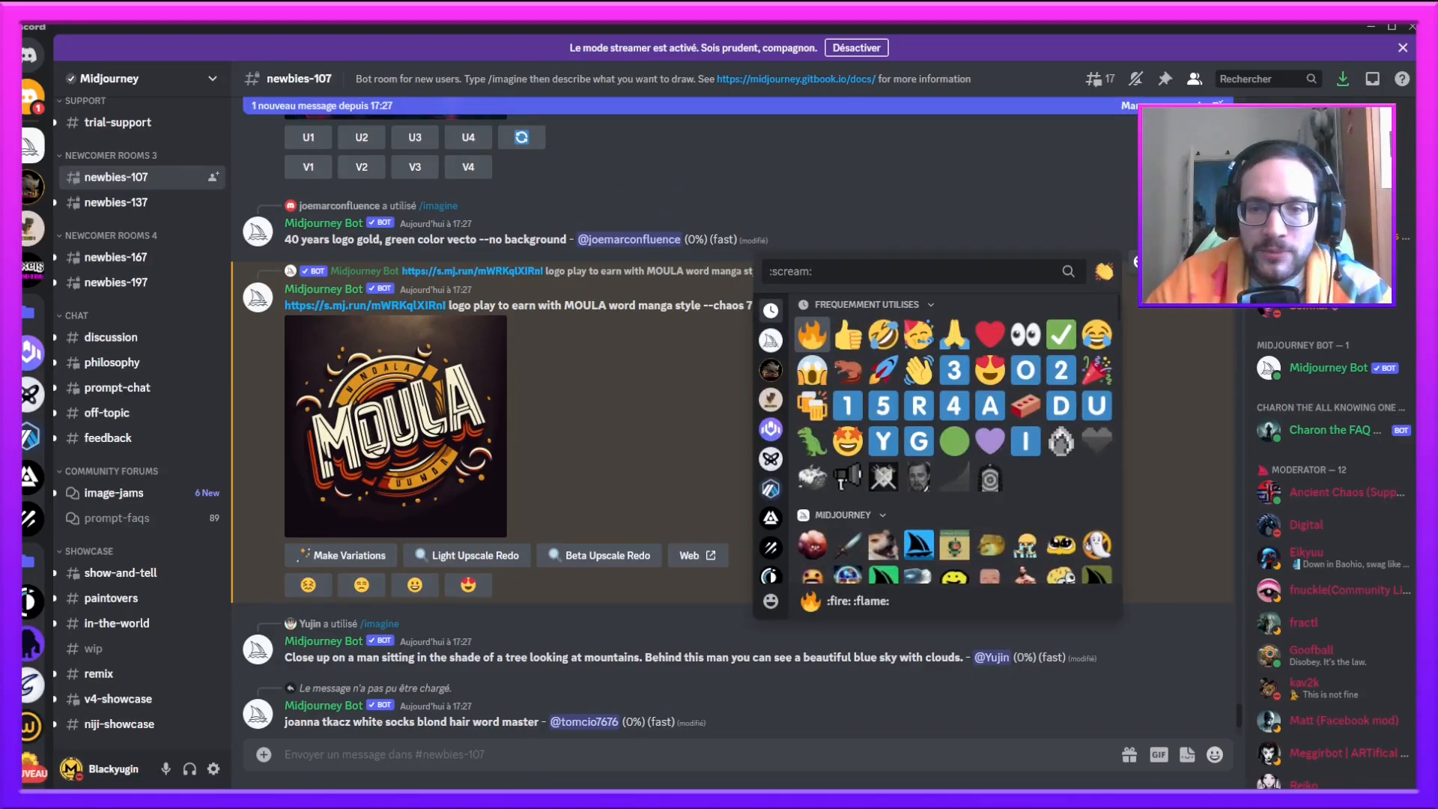
pyautogui.write('env')
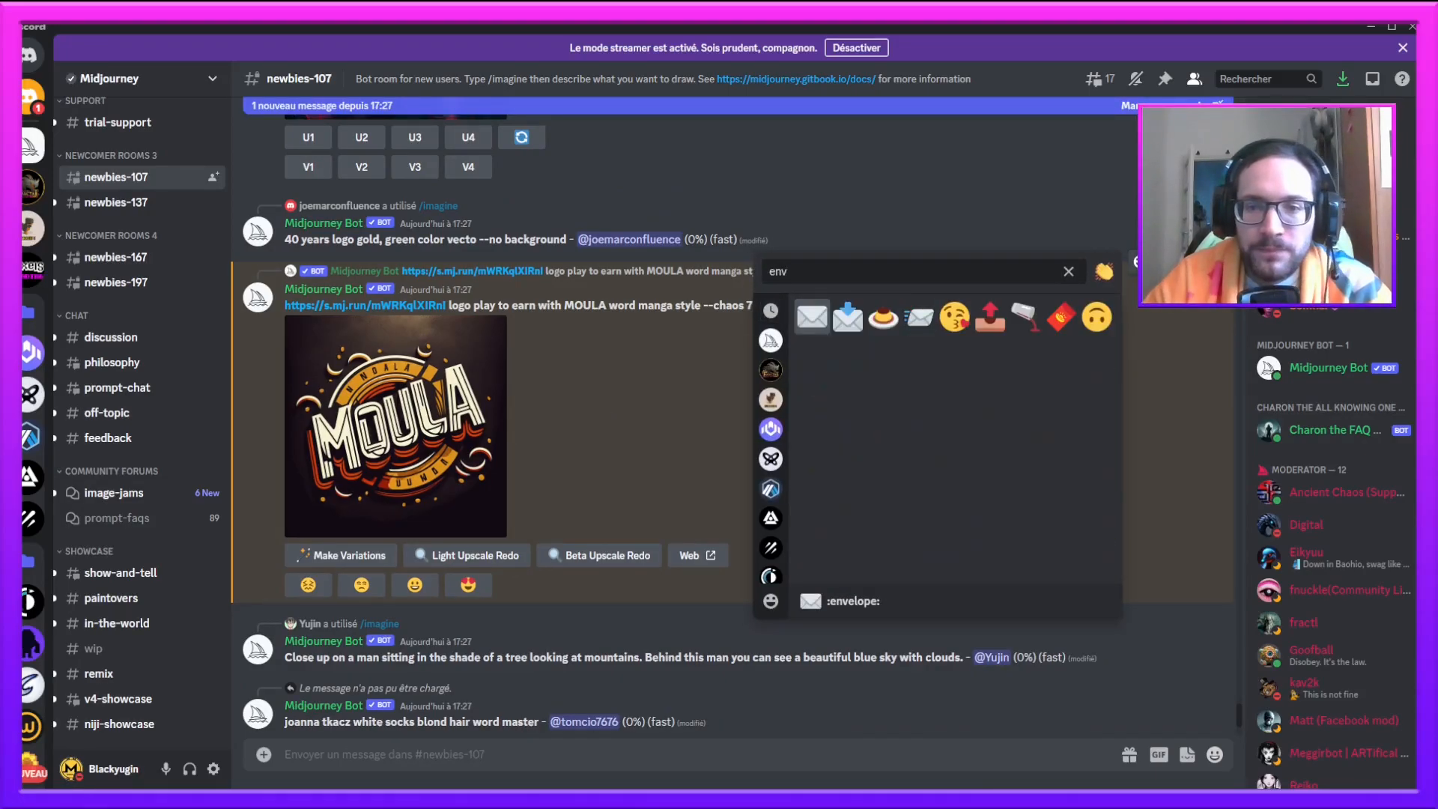
pyautogui.click(812, 317)
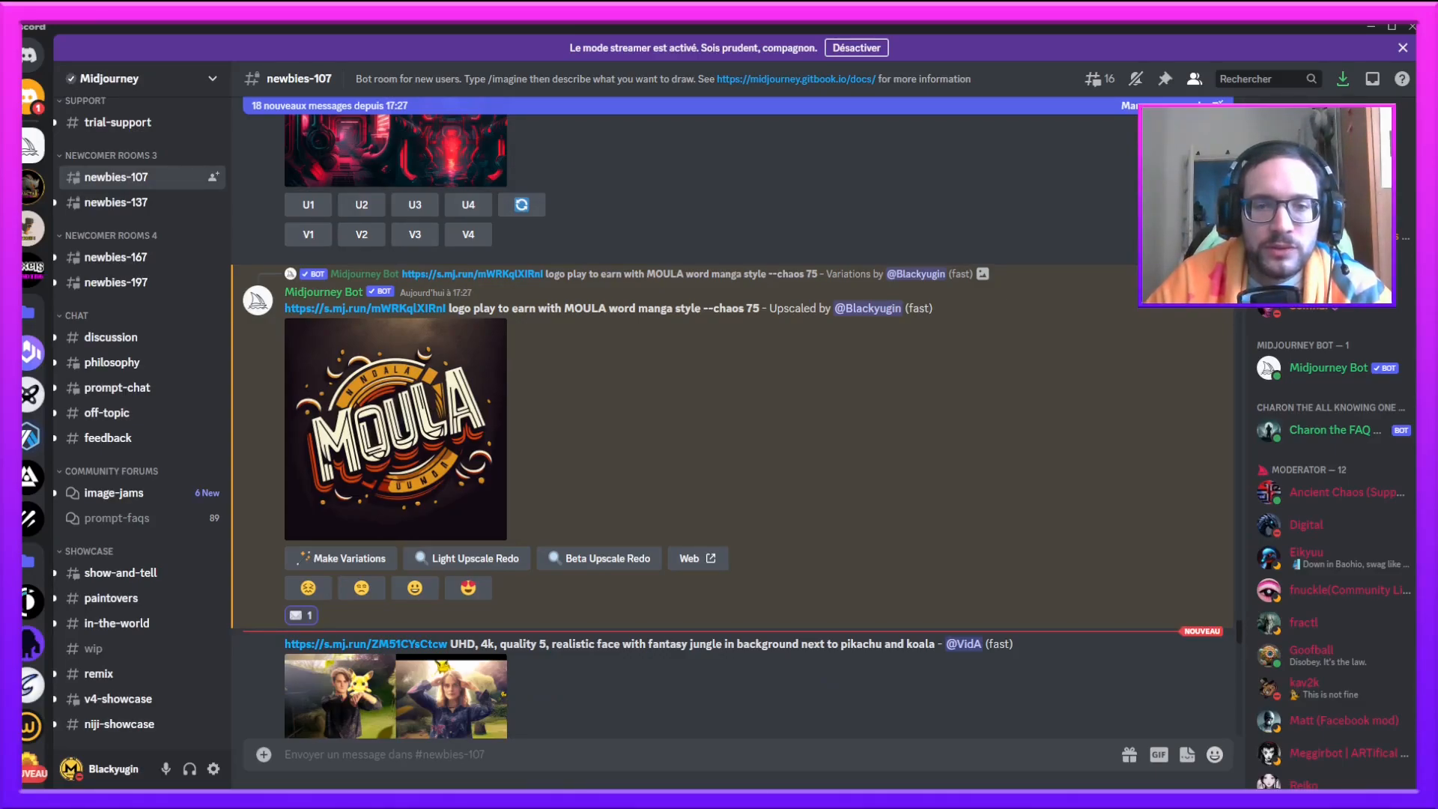
# Step: Allow private messages from server members in the Midjourney server's privacy settings
pyautogui.rightClick(32, 147)
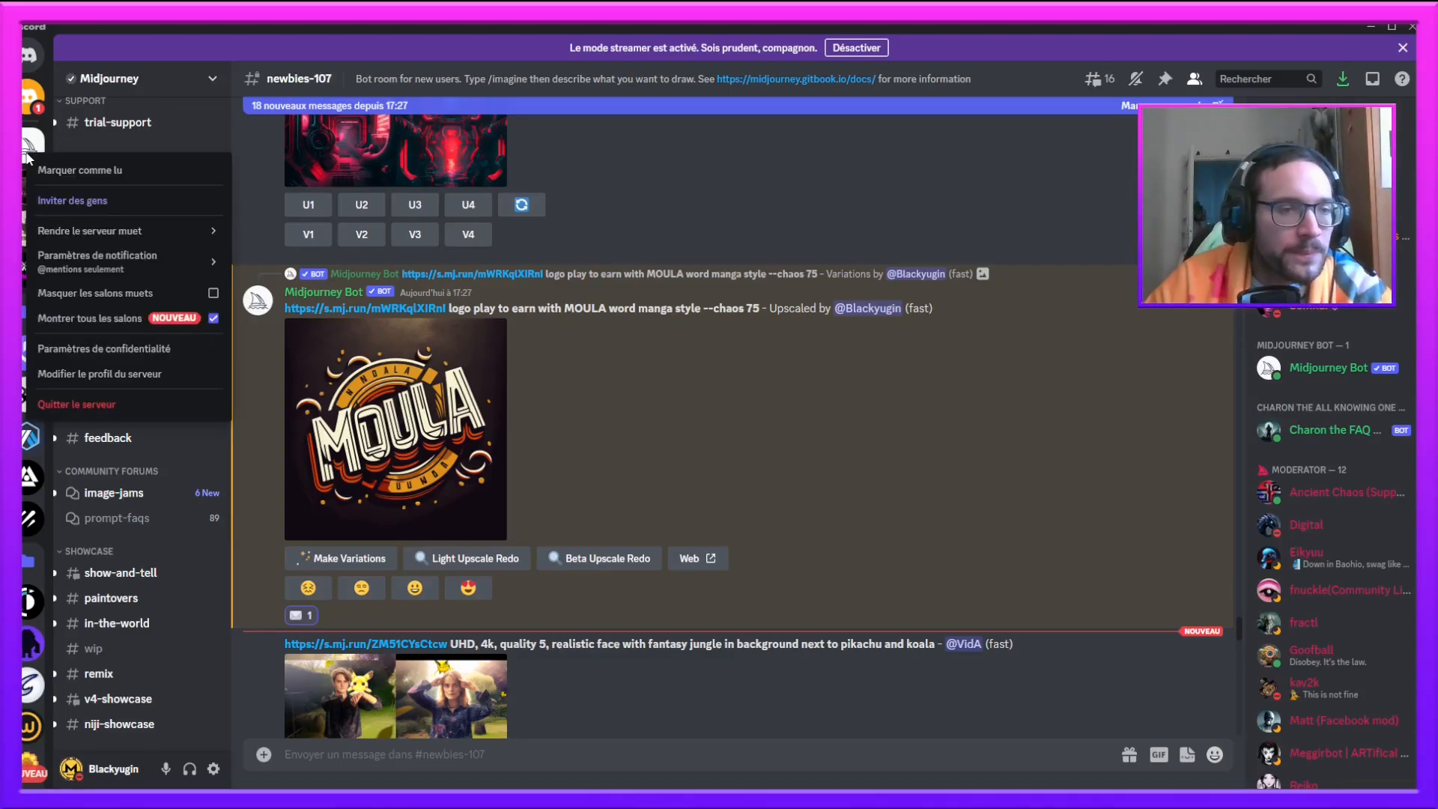
pyautogui.moveTo(130, 237)
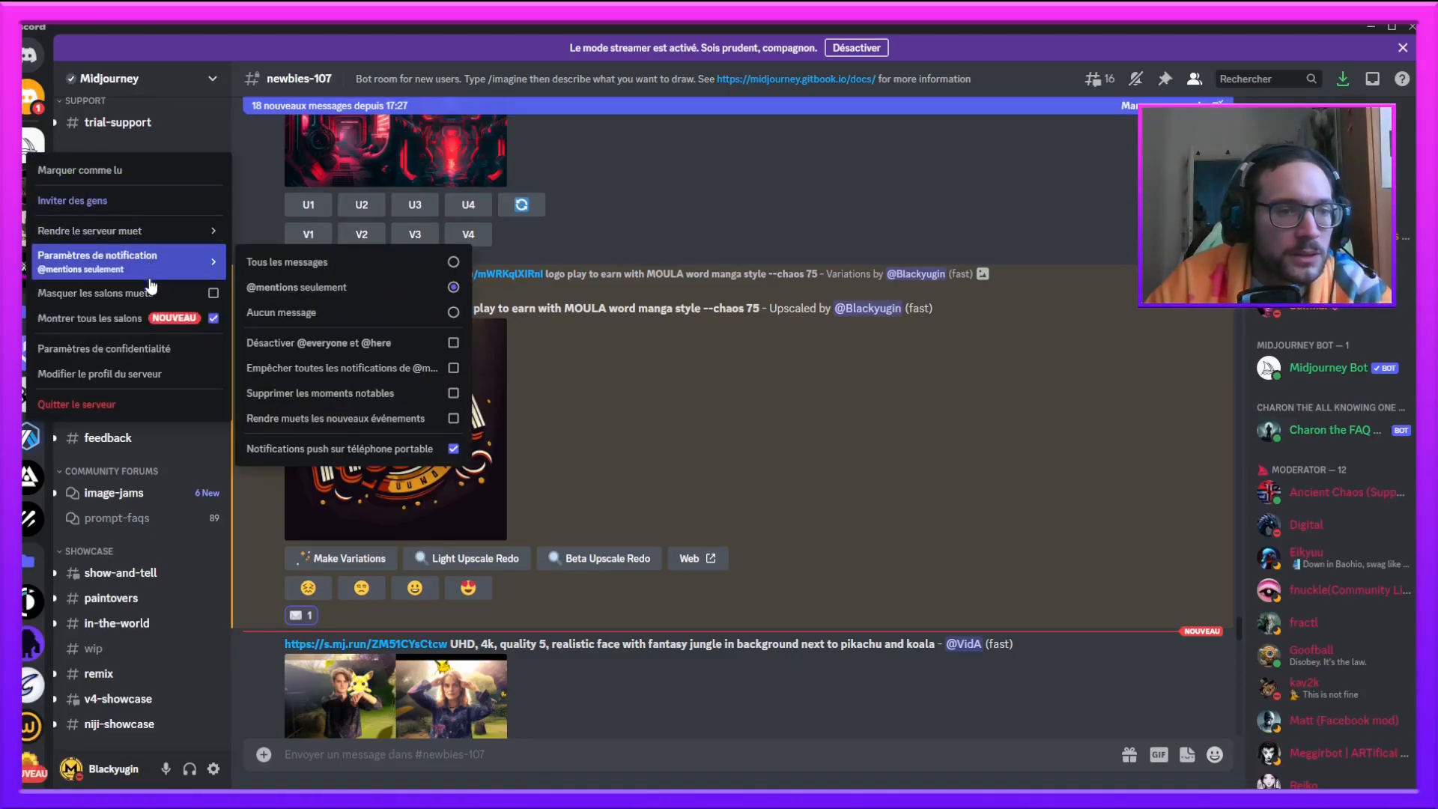
pyautogui.click(135, 351)
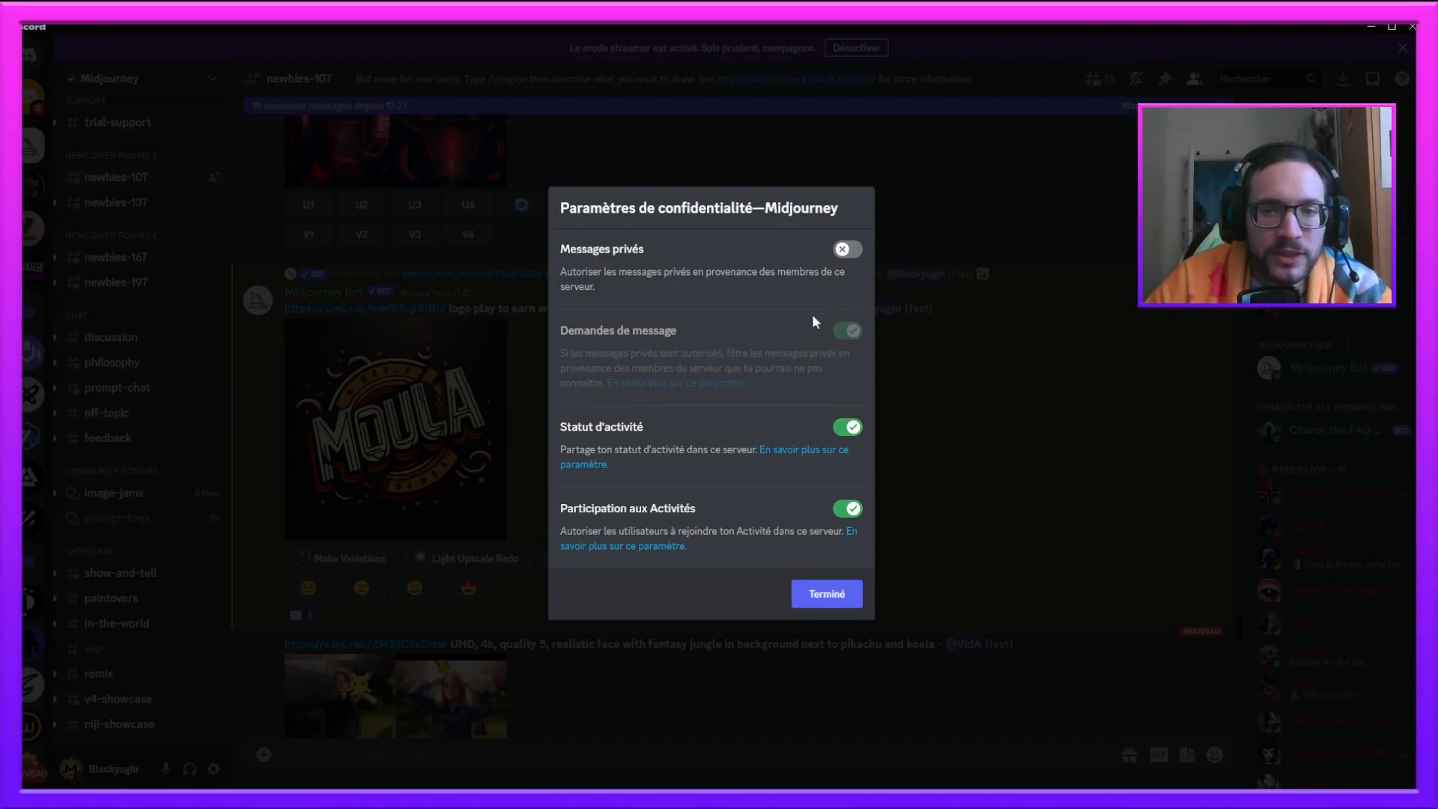
pyautogui.click(850, 250)
pyautogui.click(828, 594)
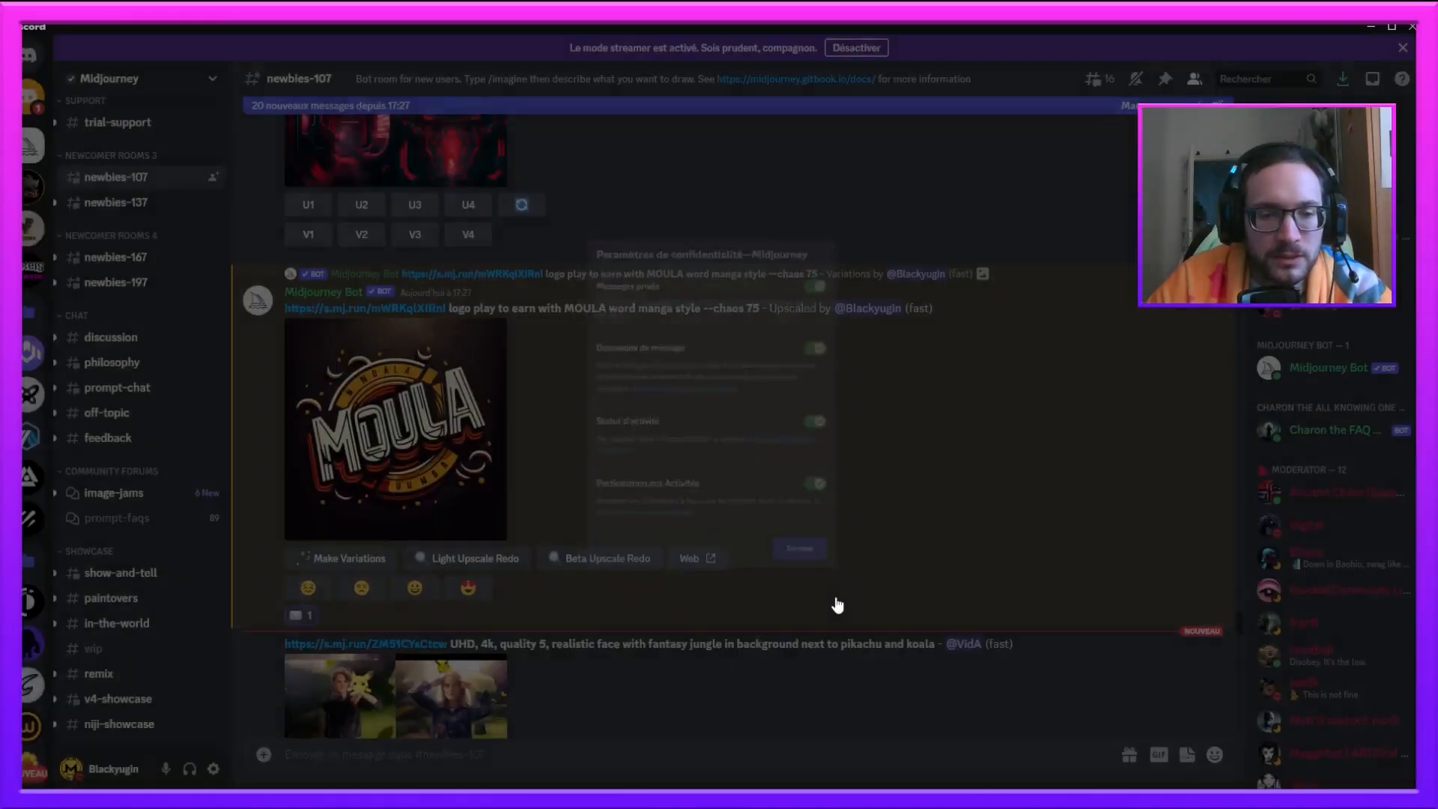
# Step: Remove the envelope reaction from the upscaled MOULA logo and add the same envelope reaction again
pyautogui.click(298, 620)
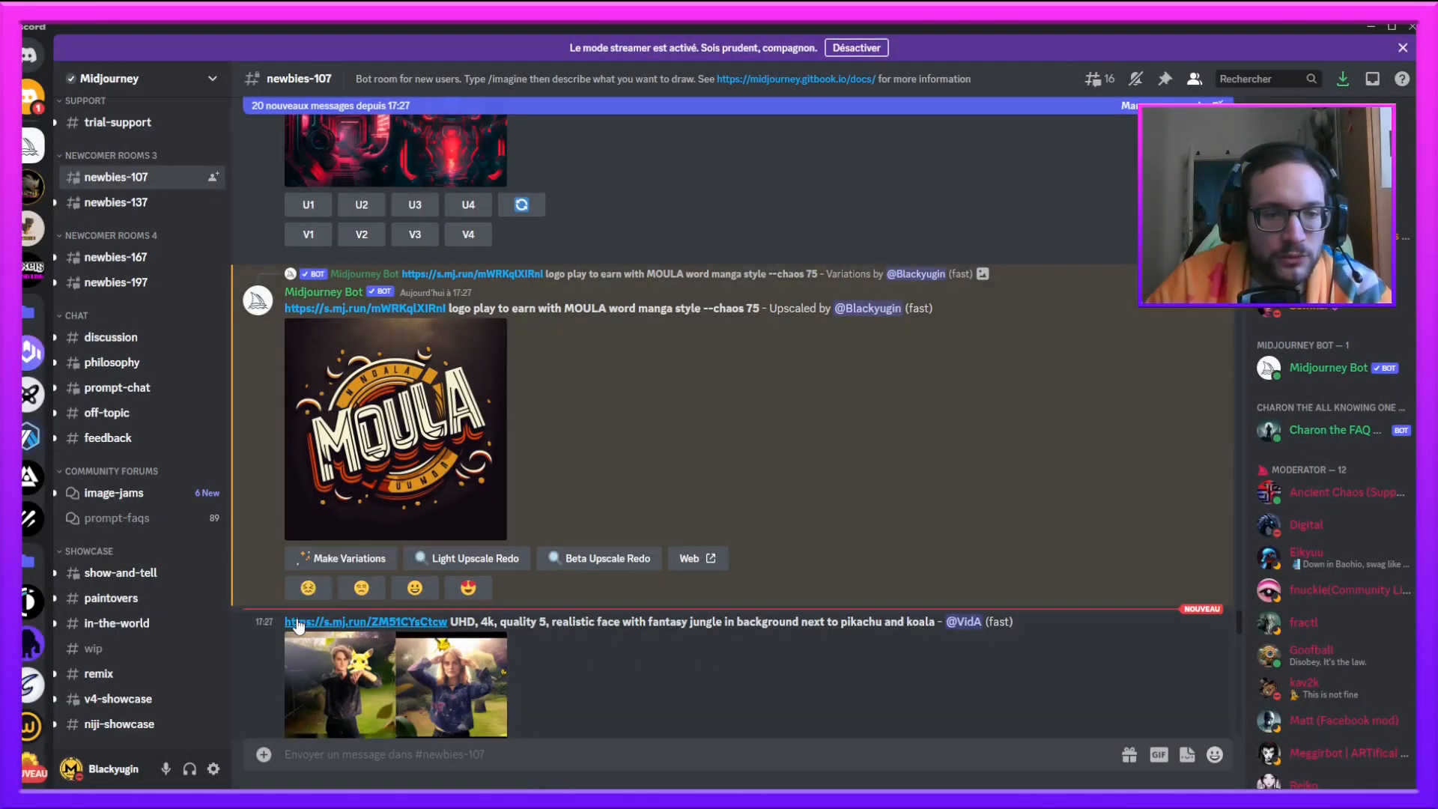
pyautogui.click(1114, 277)
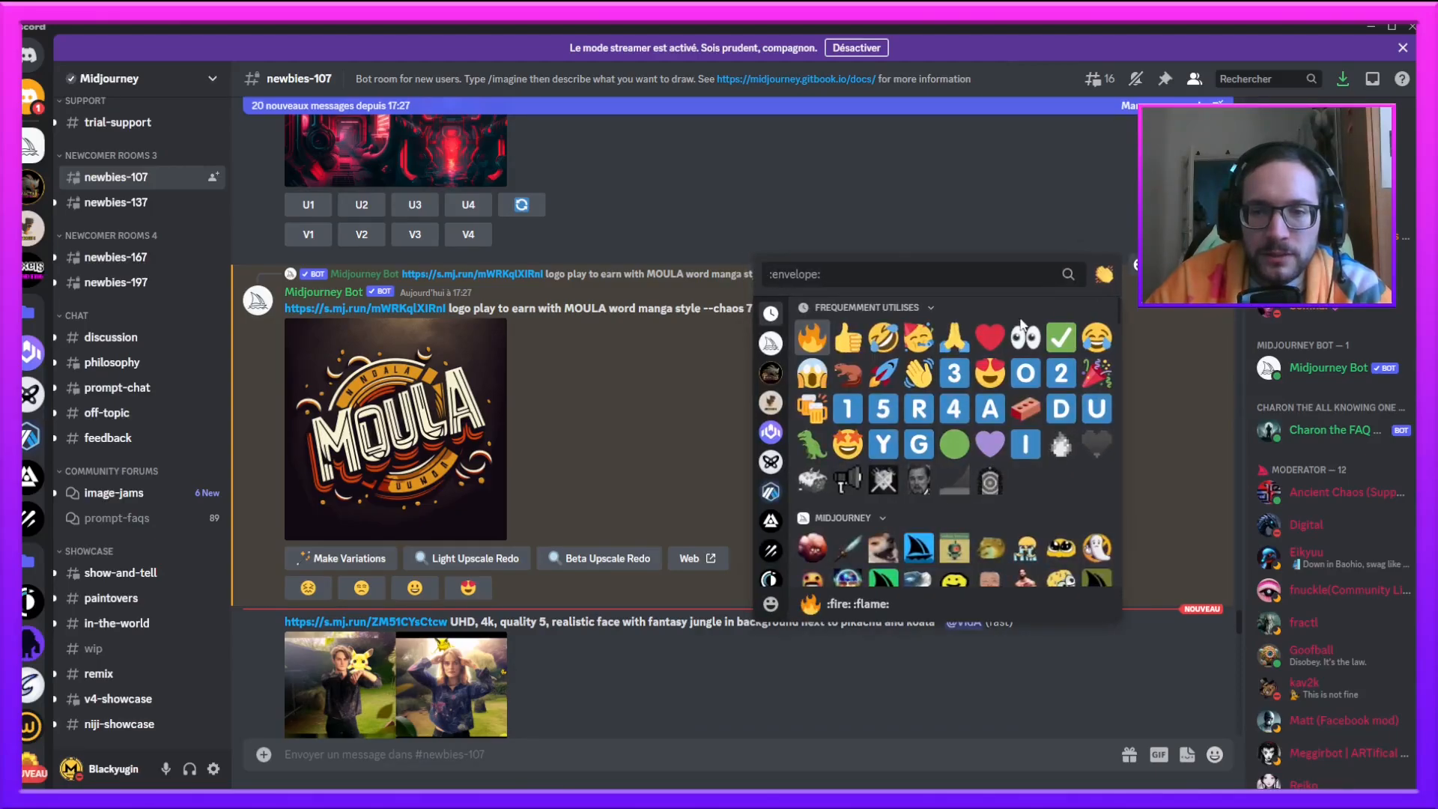
pyautogui.write('env')
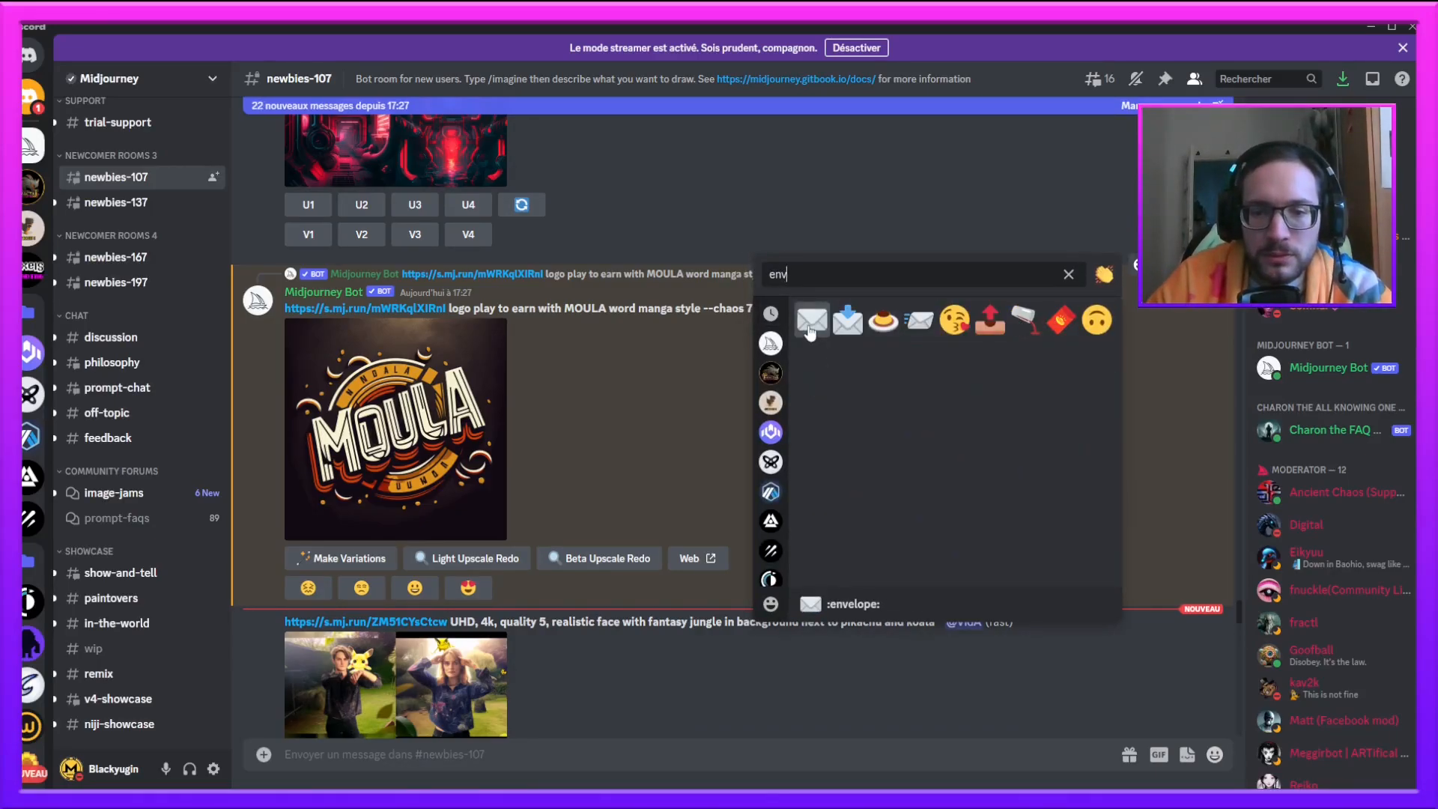
pyautogui.click(810, 321)
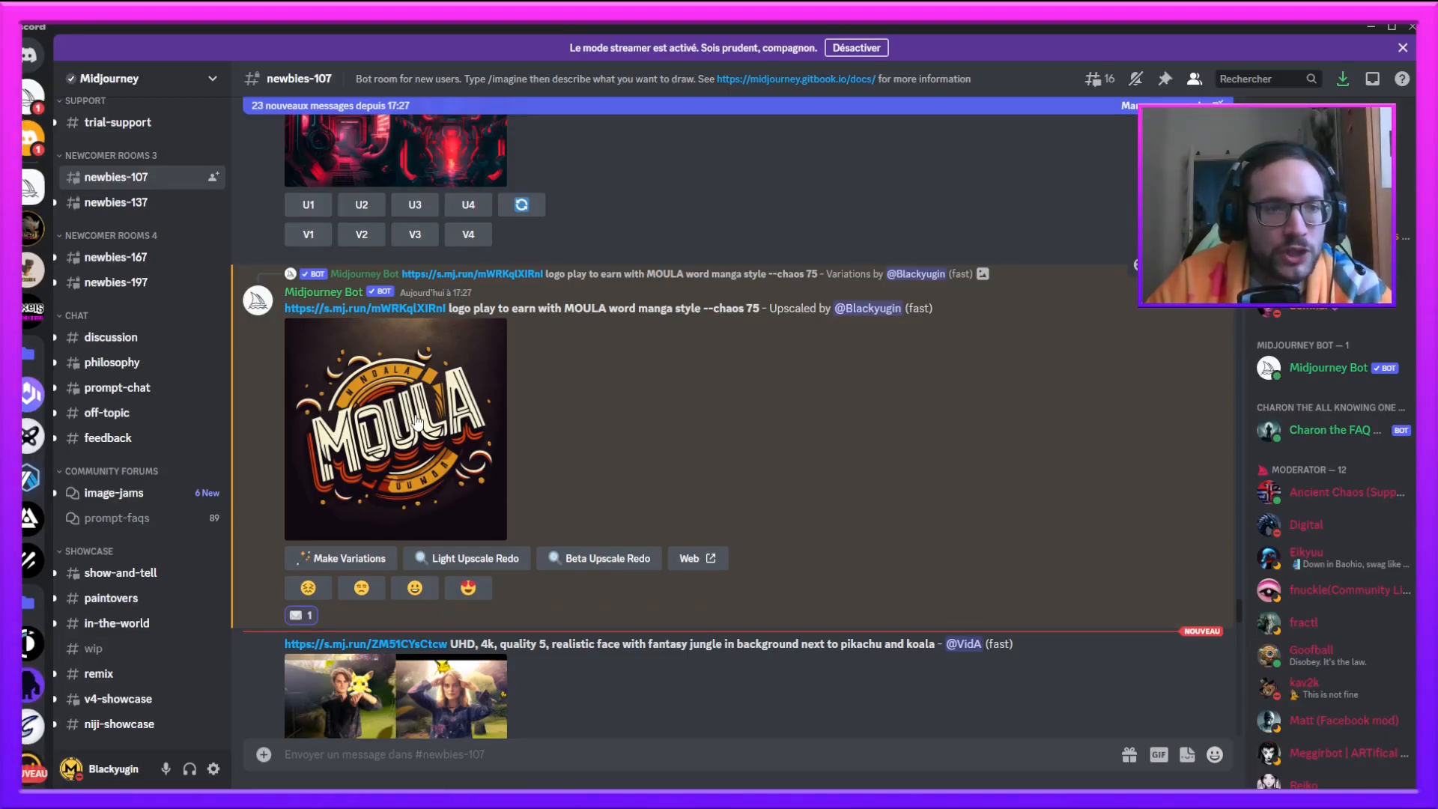
# Step: Open the Midjourney Bot's private message and save the MOULA logo image it contains
pyautogui.scroll(-15, 469, 433)
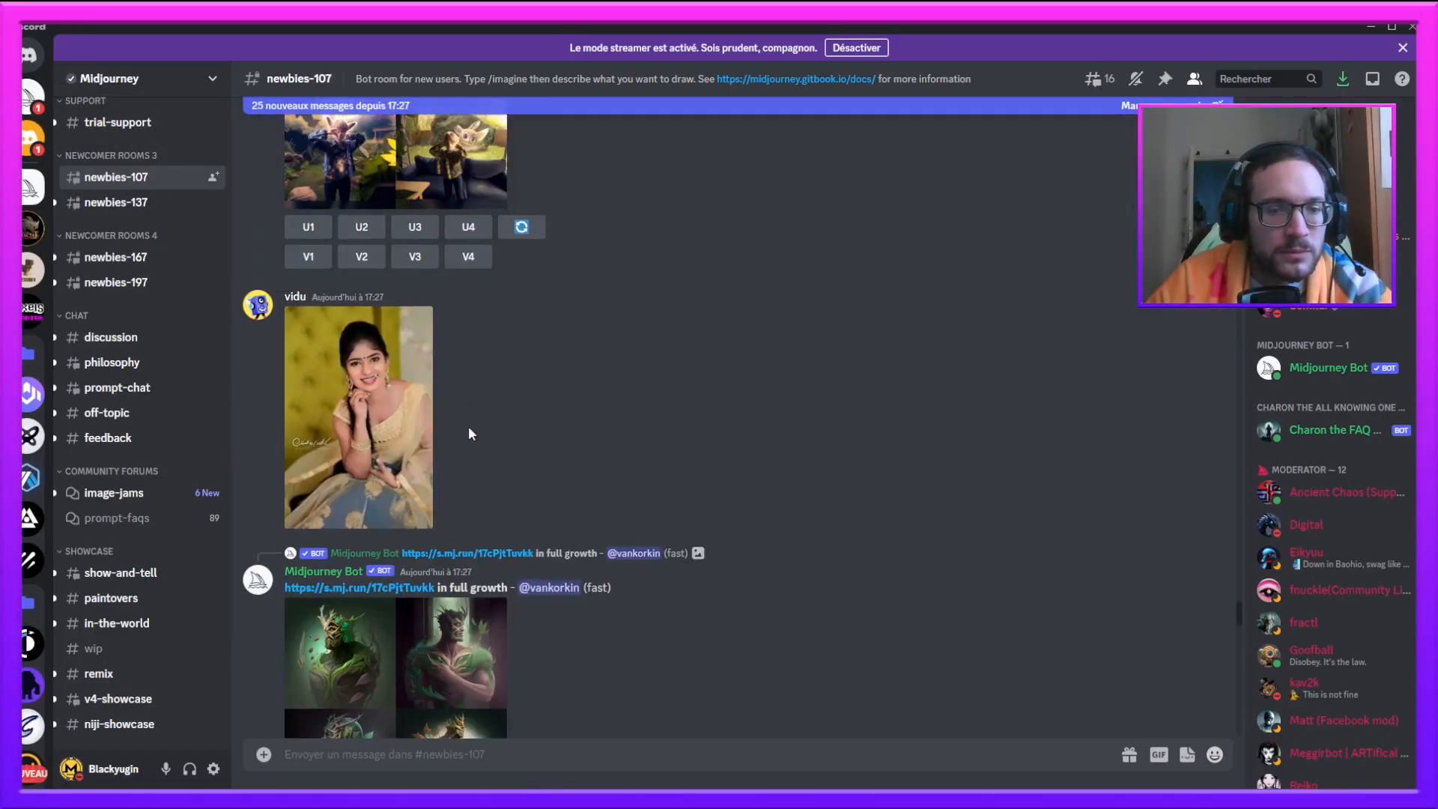
pyautogui.scroll(-20, 468, 427)
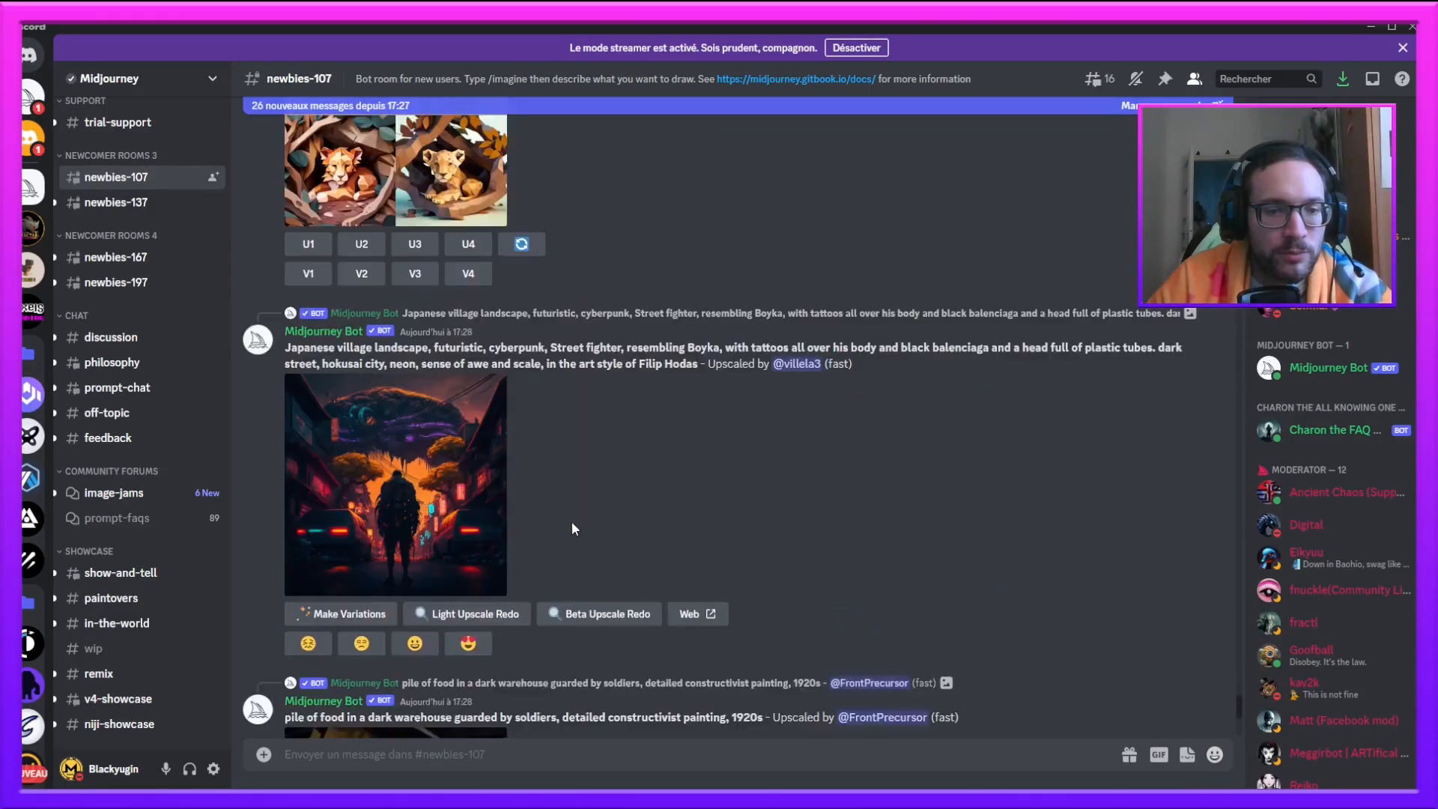
pyautogui.click(30, 103)
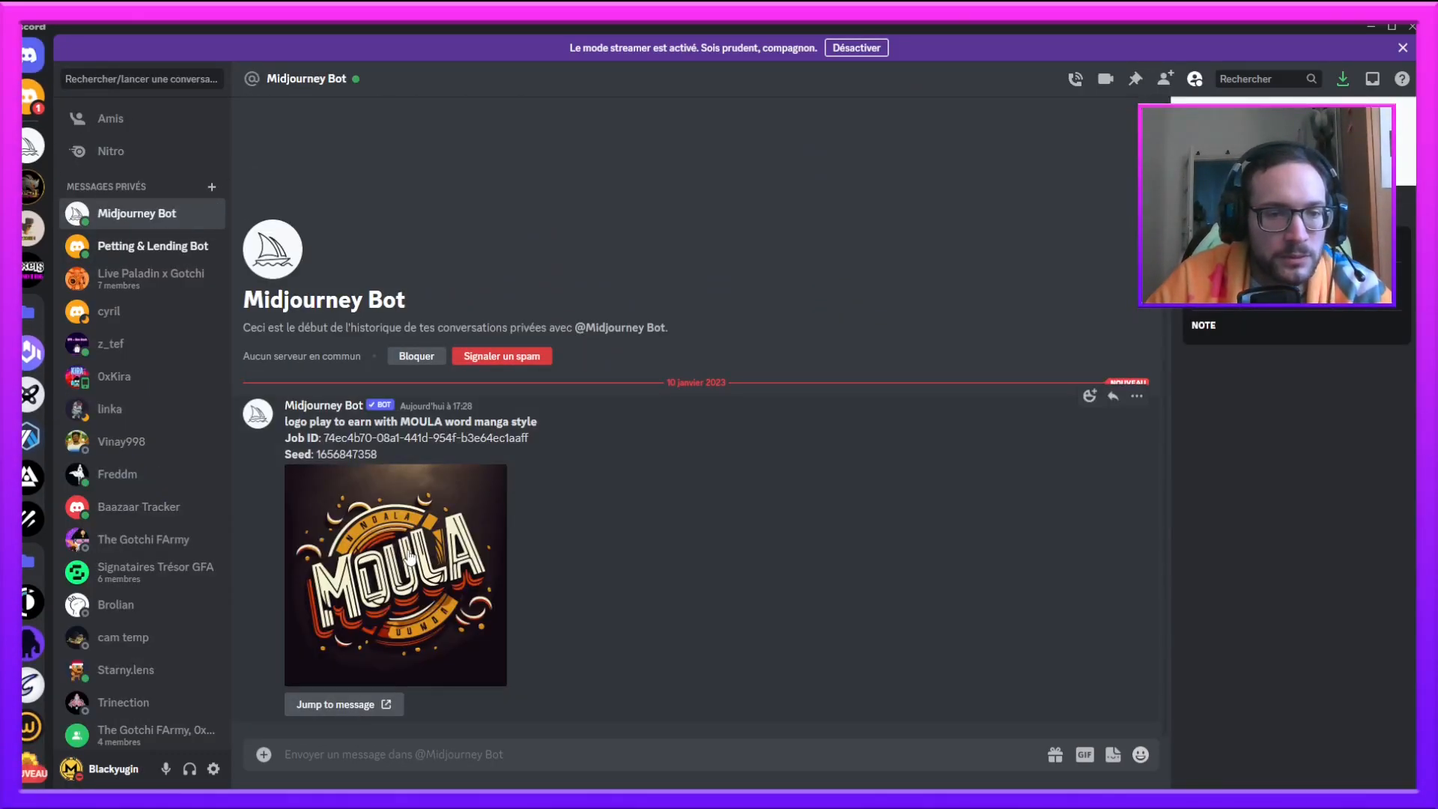
pyautogui.rightClick(410, 554)
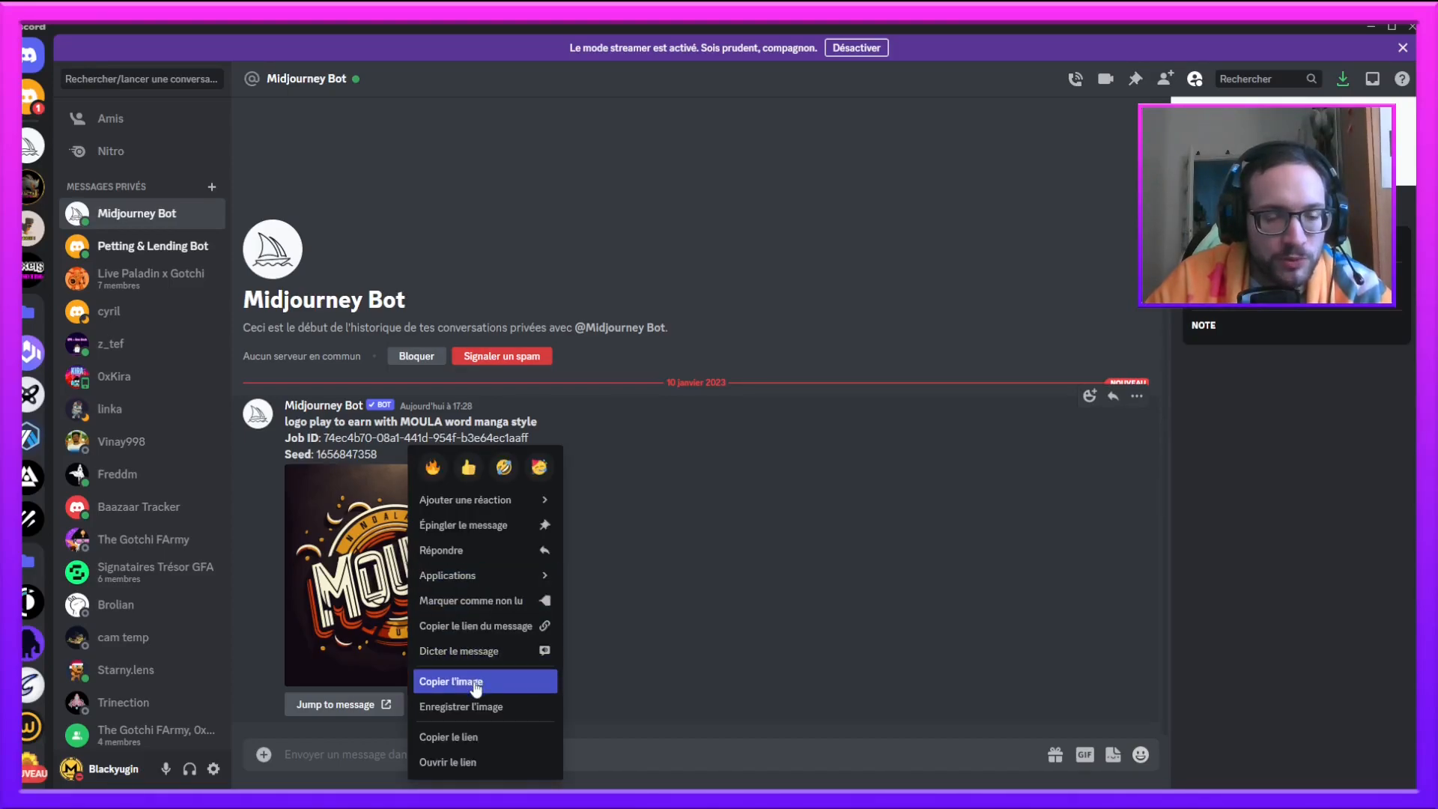
pyautogui.click(486, 710)
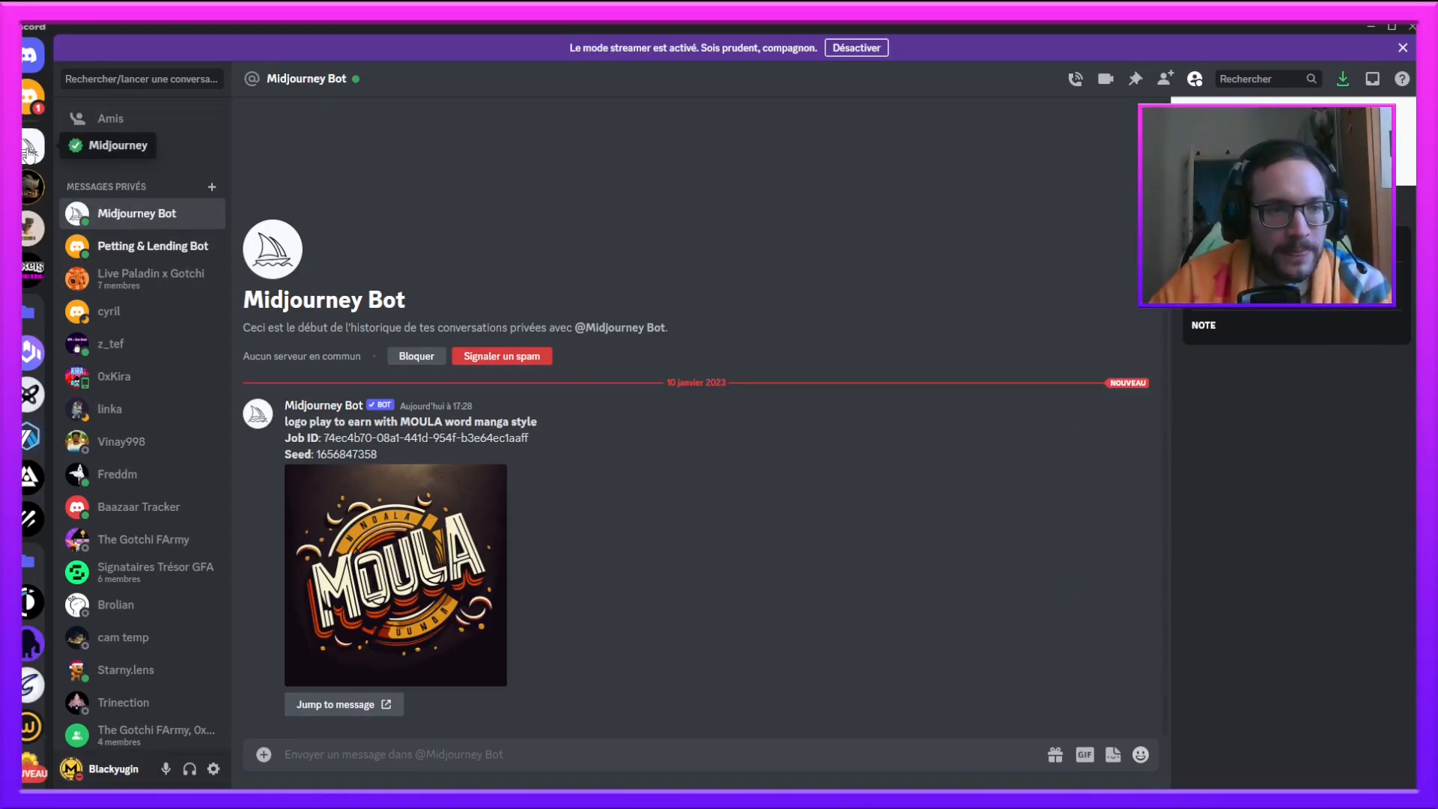
# Step: Copy the MOULA logo's image link from the Midjourney Bot's private message and paste it into an /imagine prompt in newbies-107
pyautogui.click(30, 154)
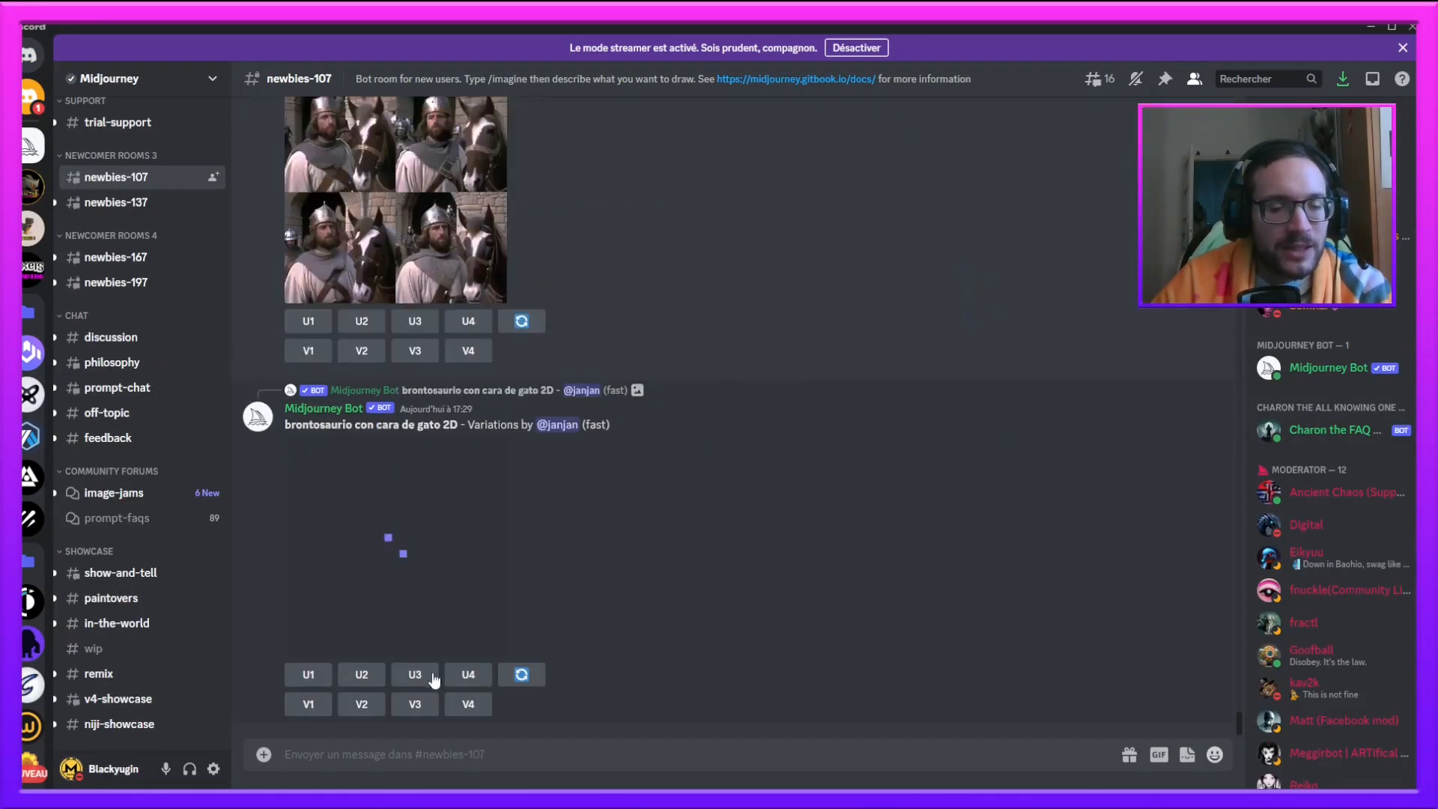
pyautogui.click(420, 770)
pyautogui.write('/ima')
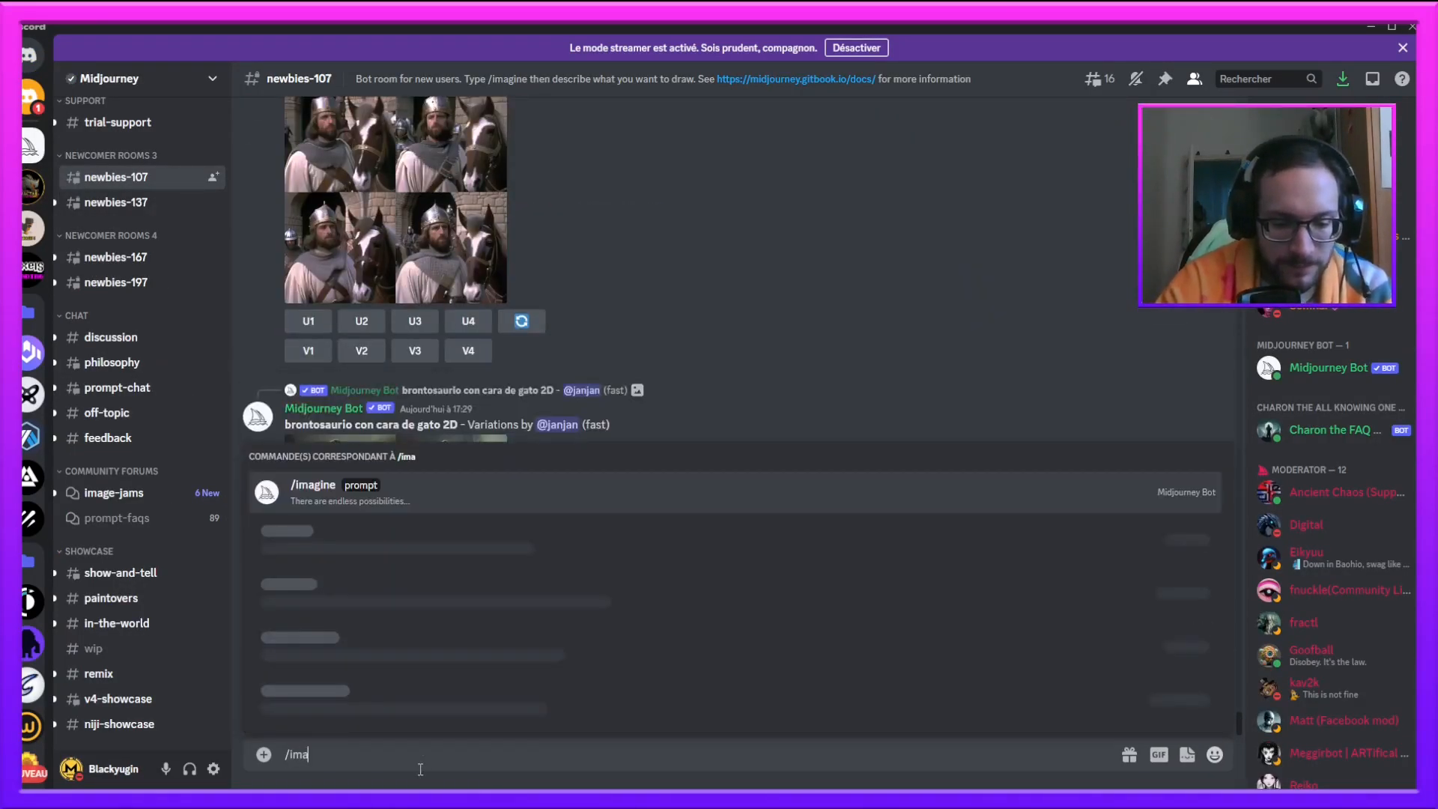
pyautogui.press('Tab')
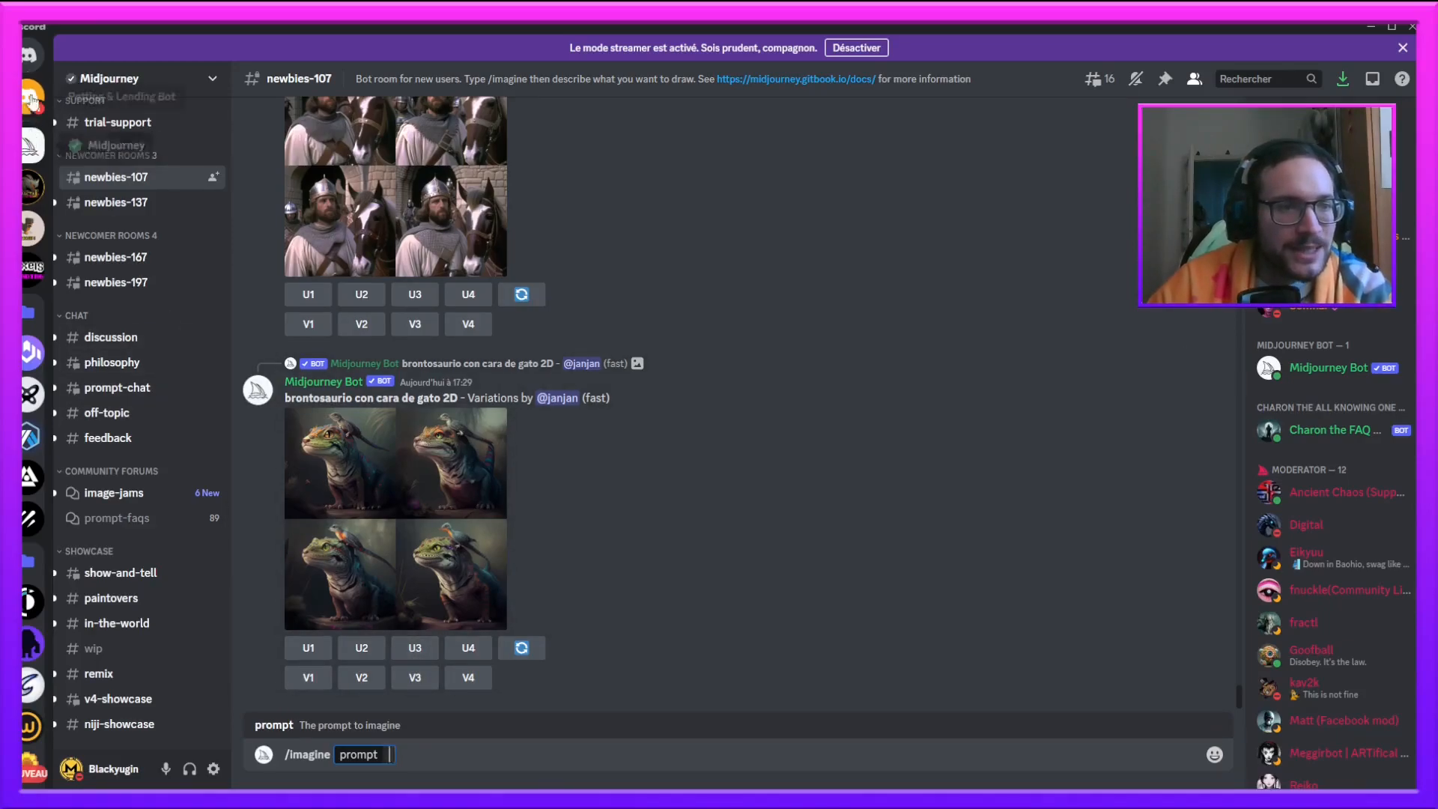
pyautogui.click(28, 54)
pyautogui.rightClick(404, 542)
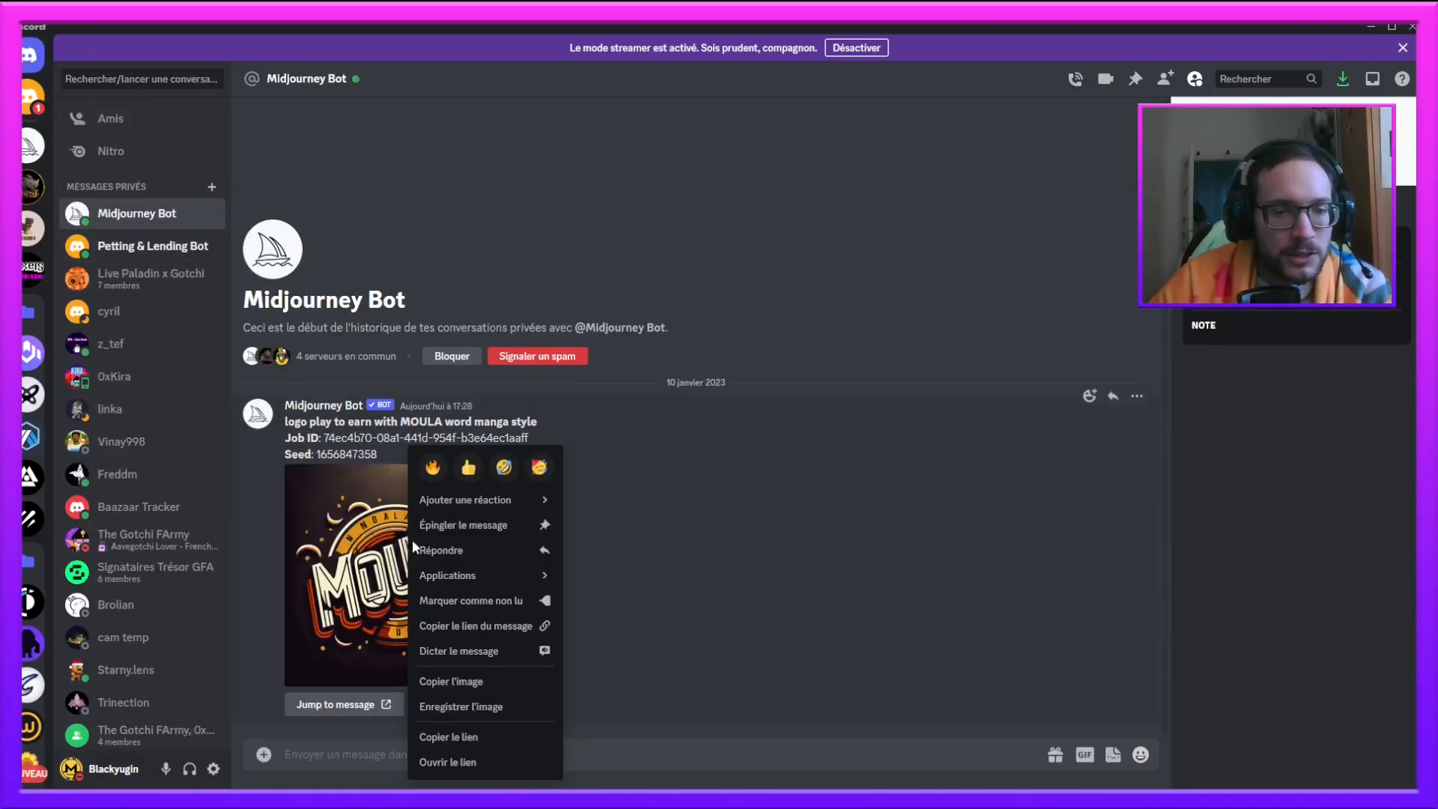
pyautogui.click(487, 733)
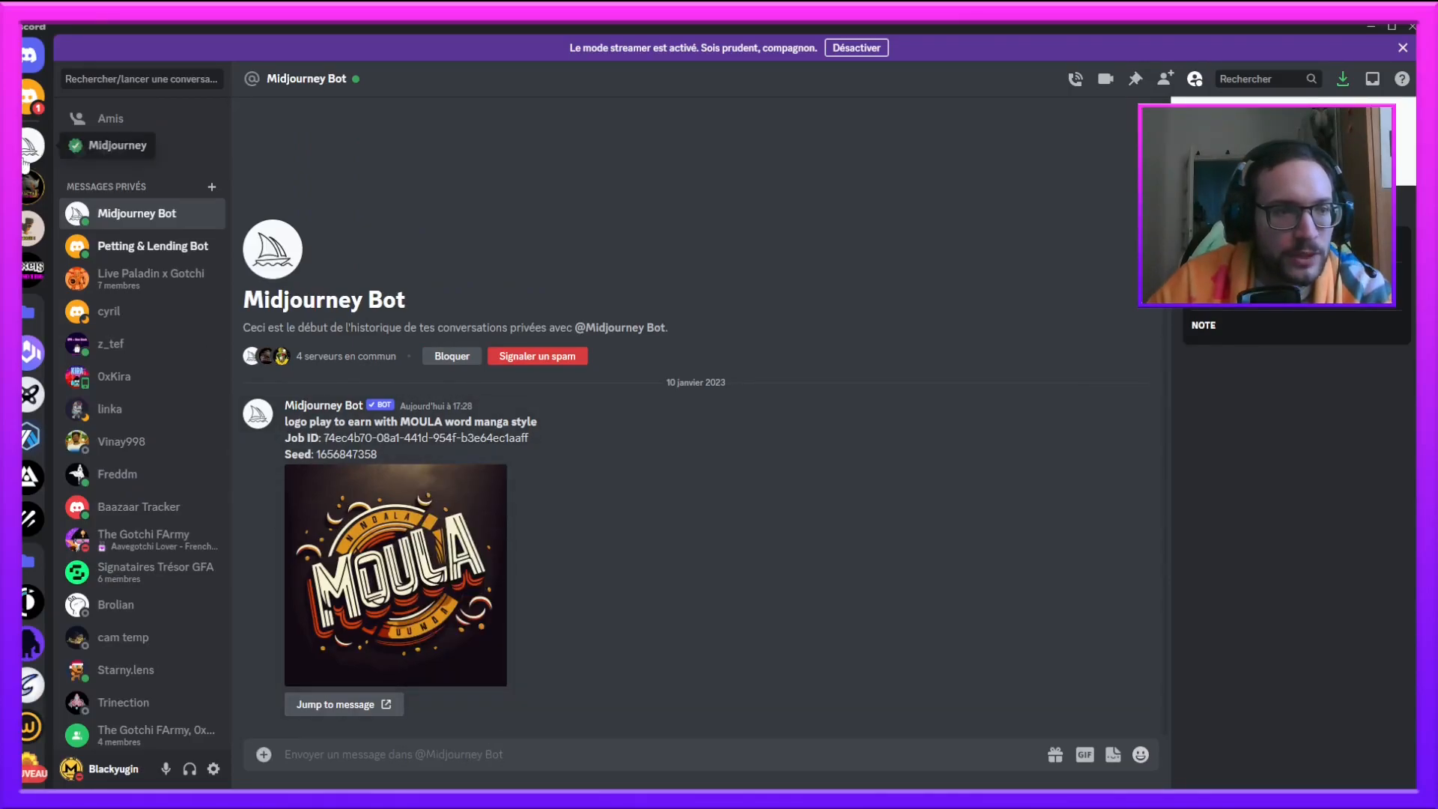
pyautogui.click(32, 146)
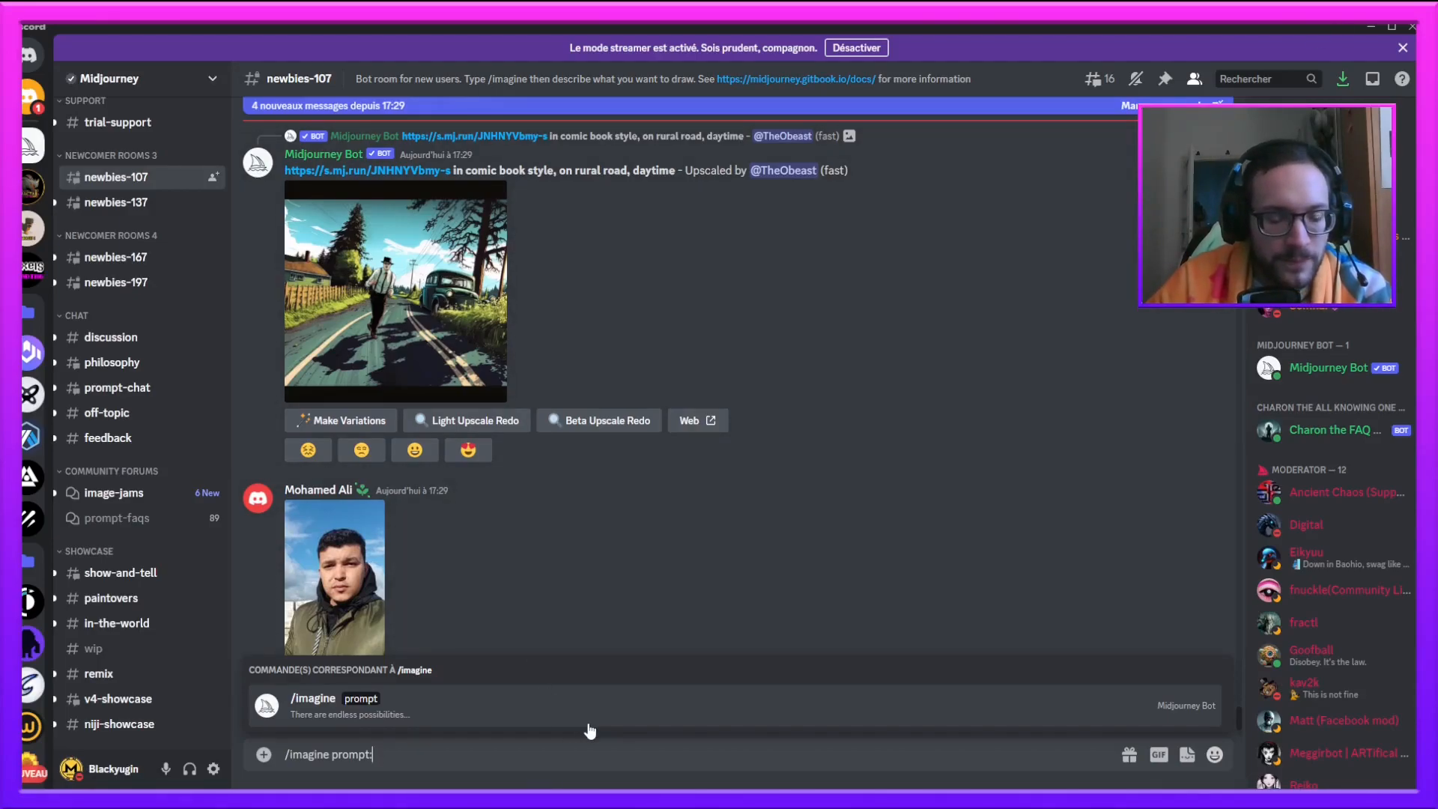
pyautogui.click(329, 711)
pyautogui.hotkey('ctrl', 'v')
pyautogui.write('yo')
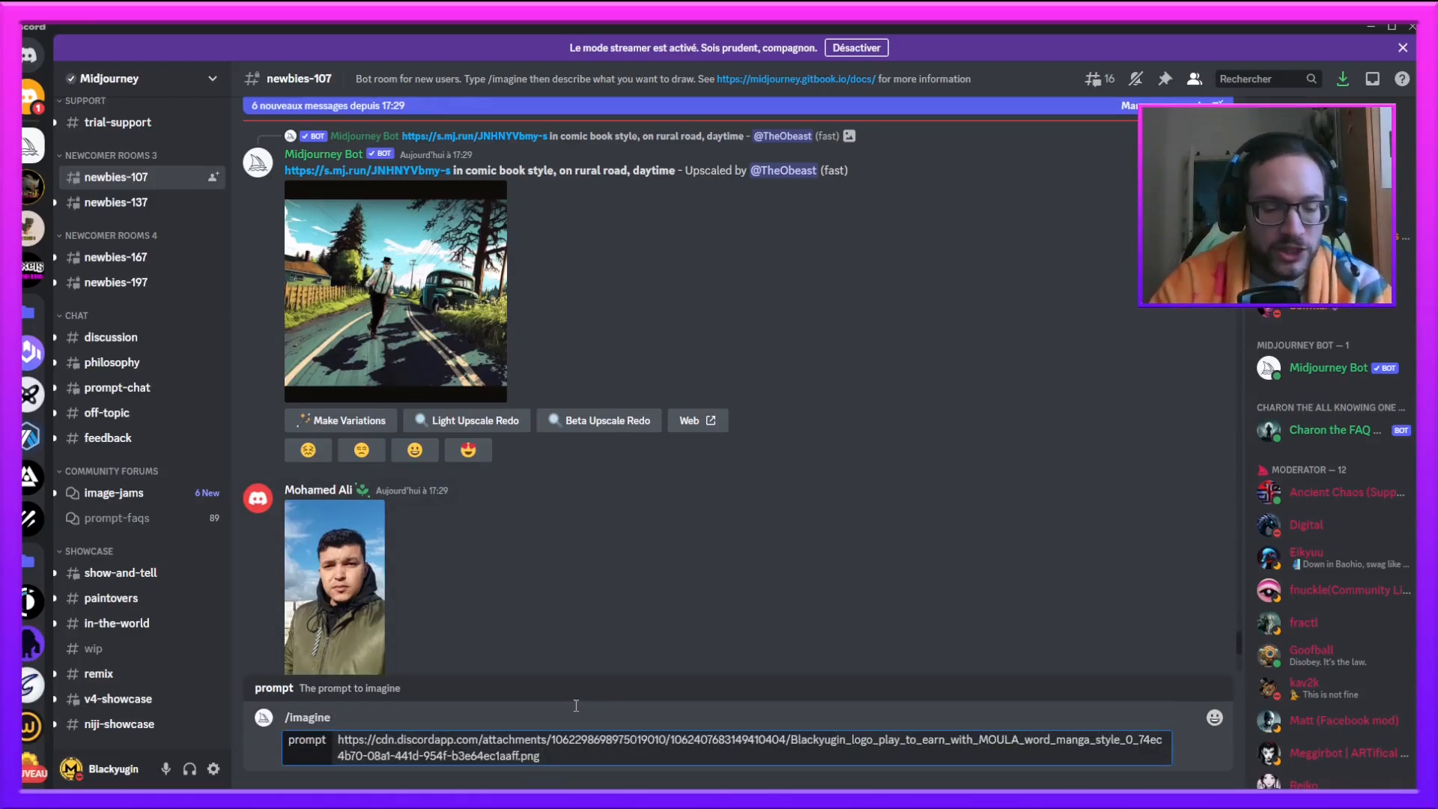
pyautogui.write('utbe ')
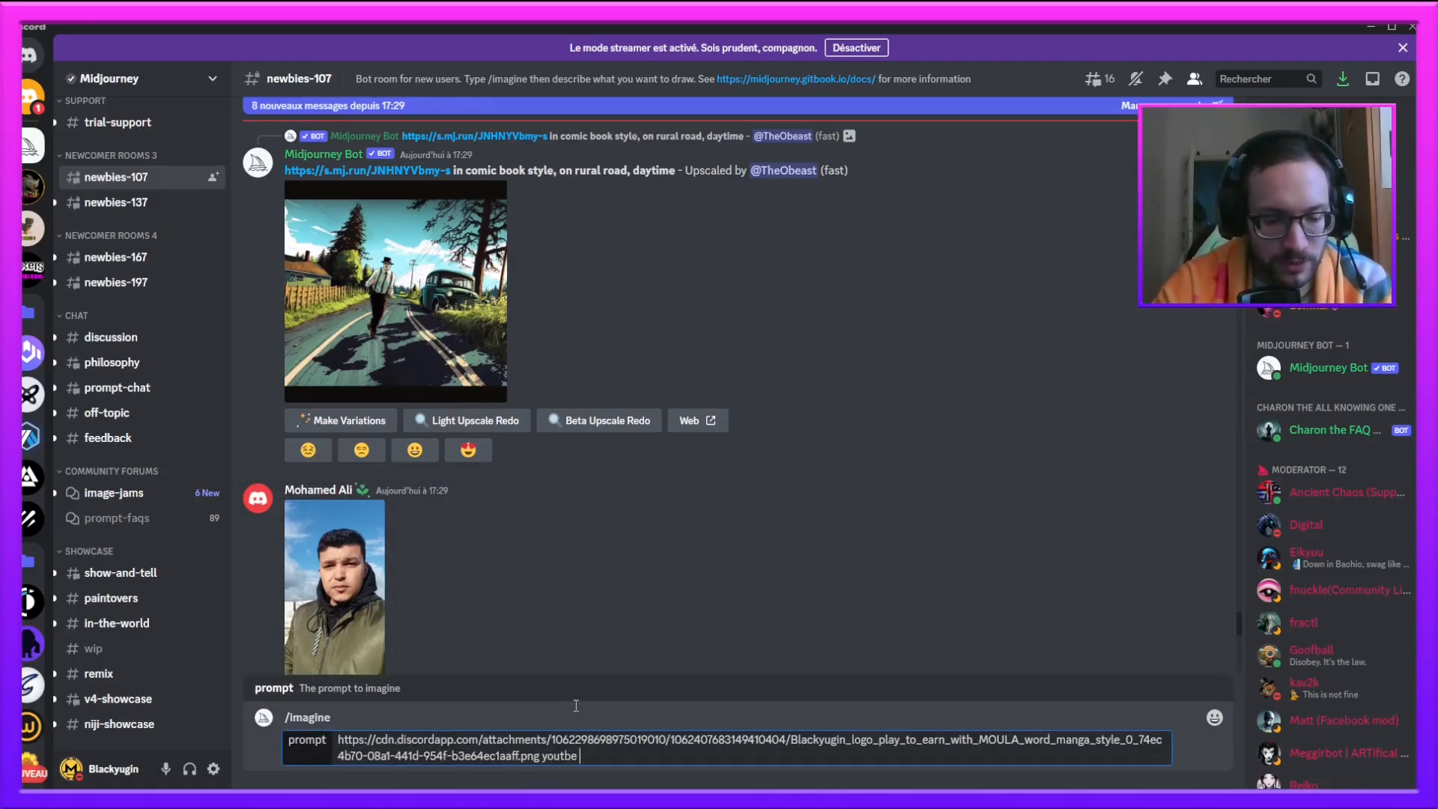
pyautogui.write('be b')
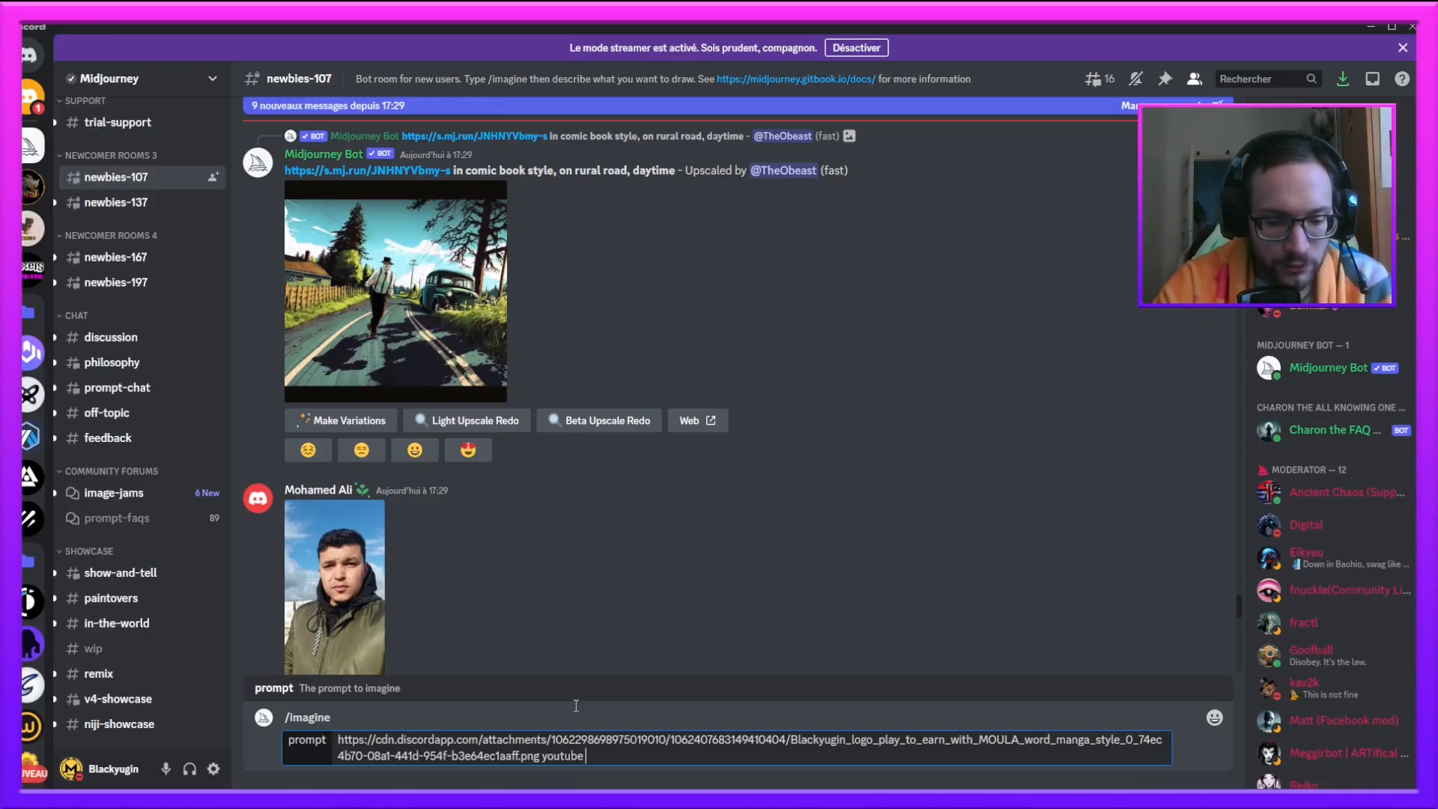
pyautogui.write('anner')
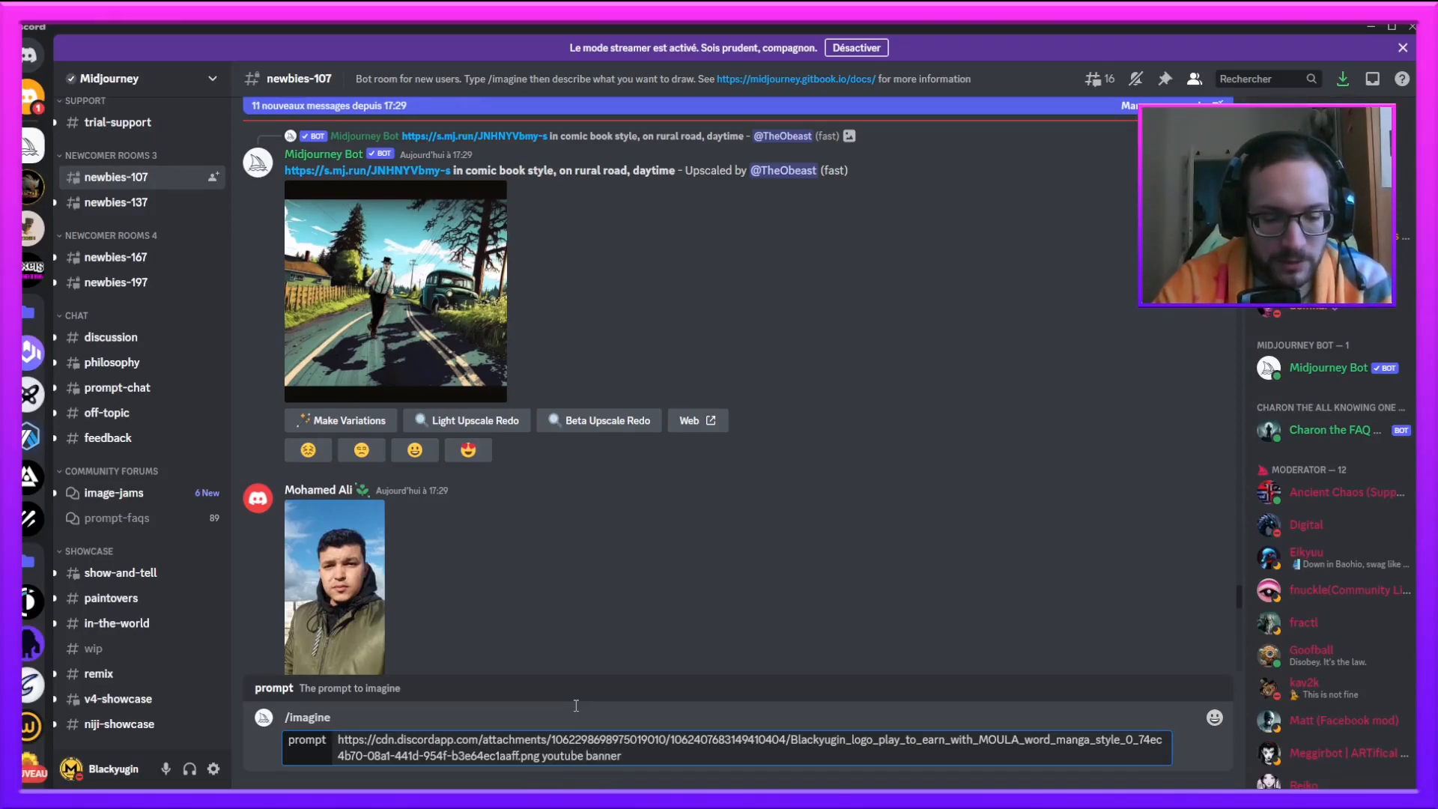
pyautogui.write(' to ex')
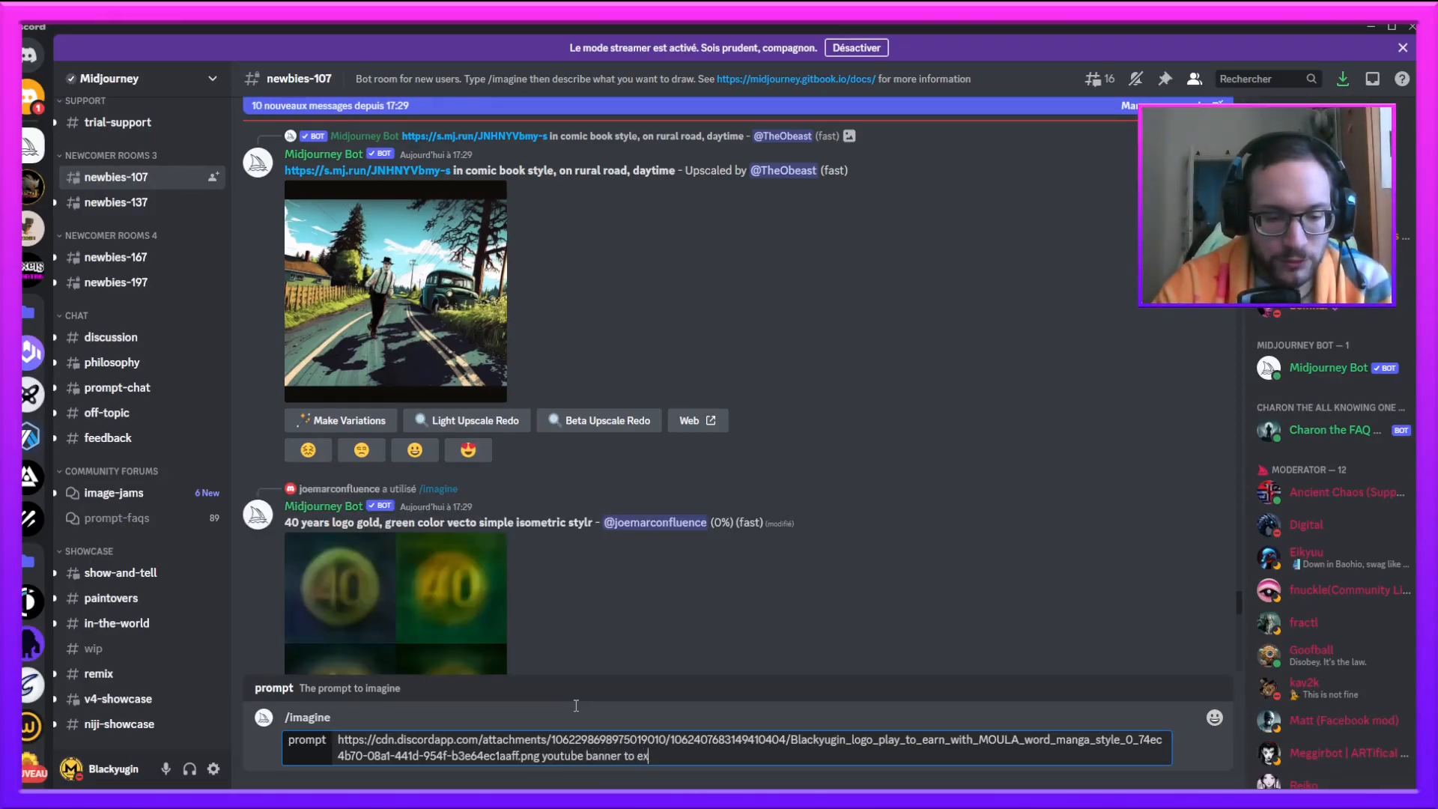
pyautogui.write('e')
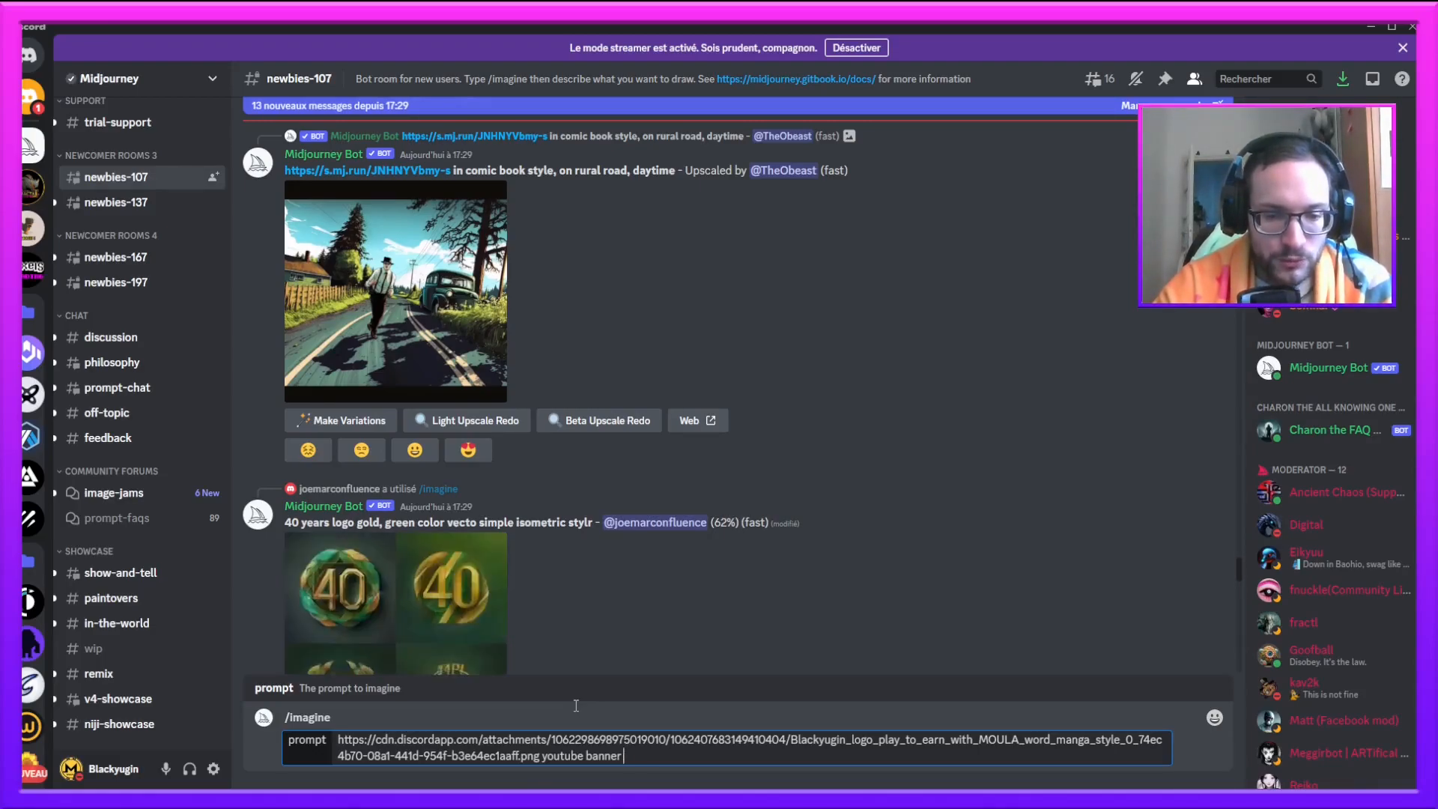
pyautogui.press('BackSpace')
pyautogui.press('BackSpace')
pyautogui.press('BackSpace')
pyautogui.press('BackSpace')
pyautogui.press('BackSpace')
pyautogui.press('BackSpace')
pyautogui.press('BackSpace')
pyautogui.press('BackSpace')
pyautogui.press('BackSpace')
pyautogui.press('BackSpace')
pyautogui.press('BackSpace')
pyautogui.press('BackSpace')
pyautogui.press('BackSpace')
pyautogui.press('BackSpace')
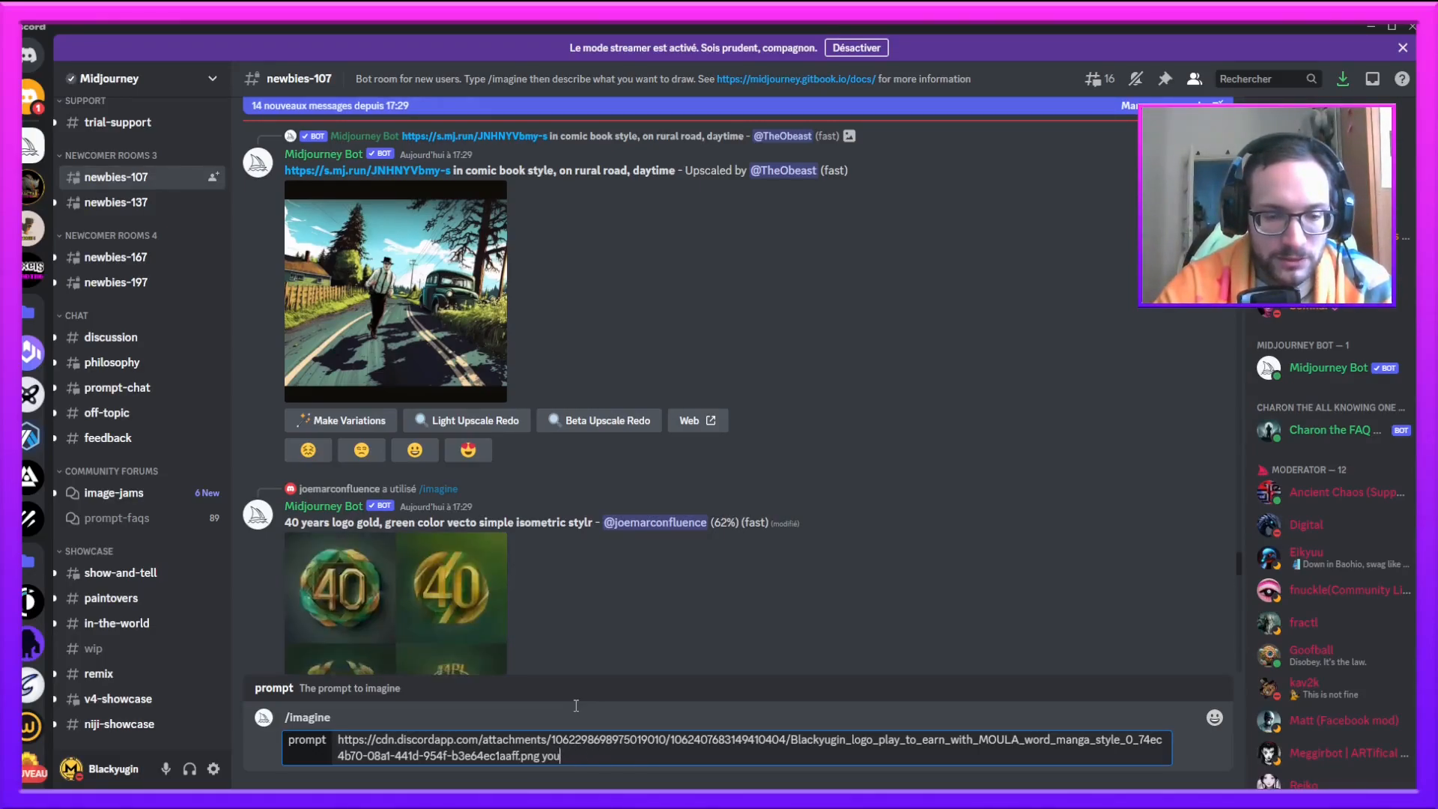
# Step: Add the text youtube video banner "Generated by MidJourney" after the image link in the /imagine prompt
pyautogui.write('youtube ')
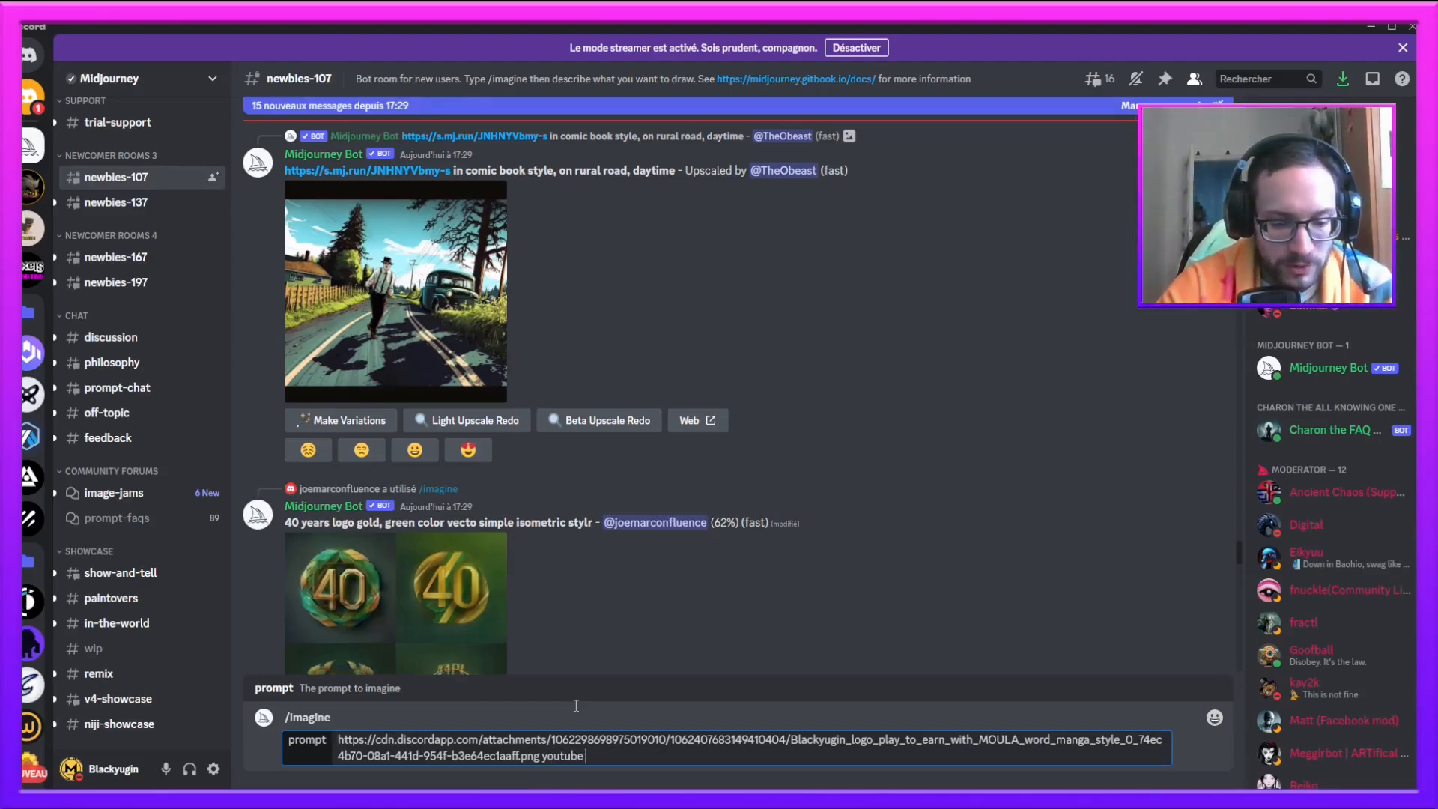
pyautogui.write('video bann')
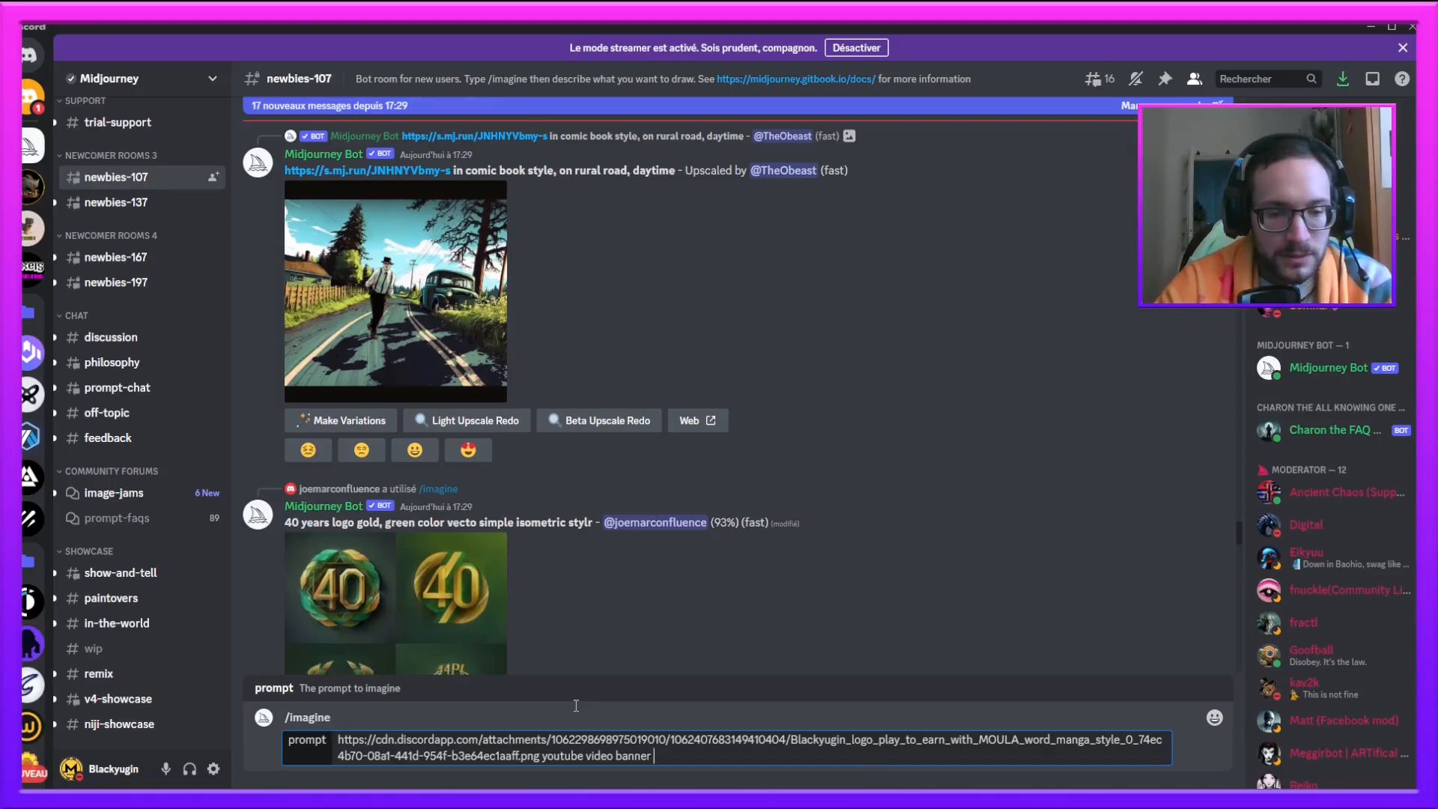
pyautogui.write('er MidJourney')
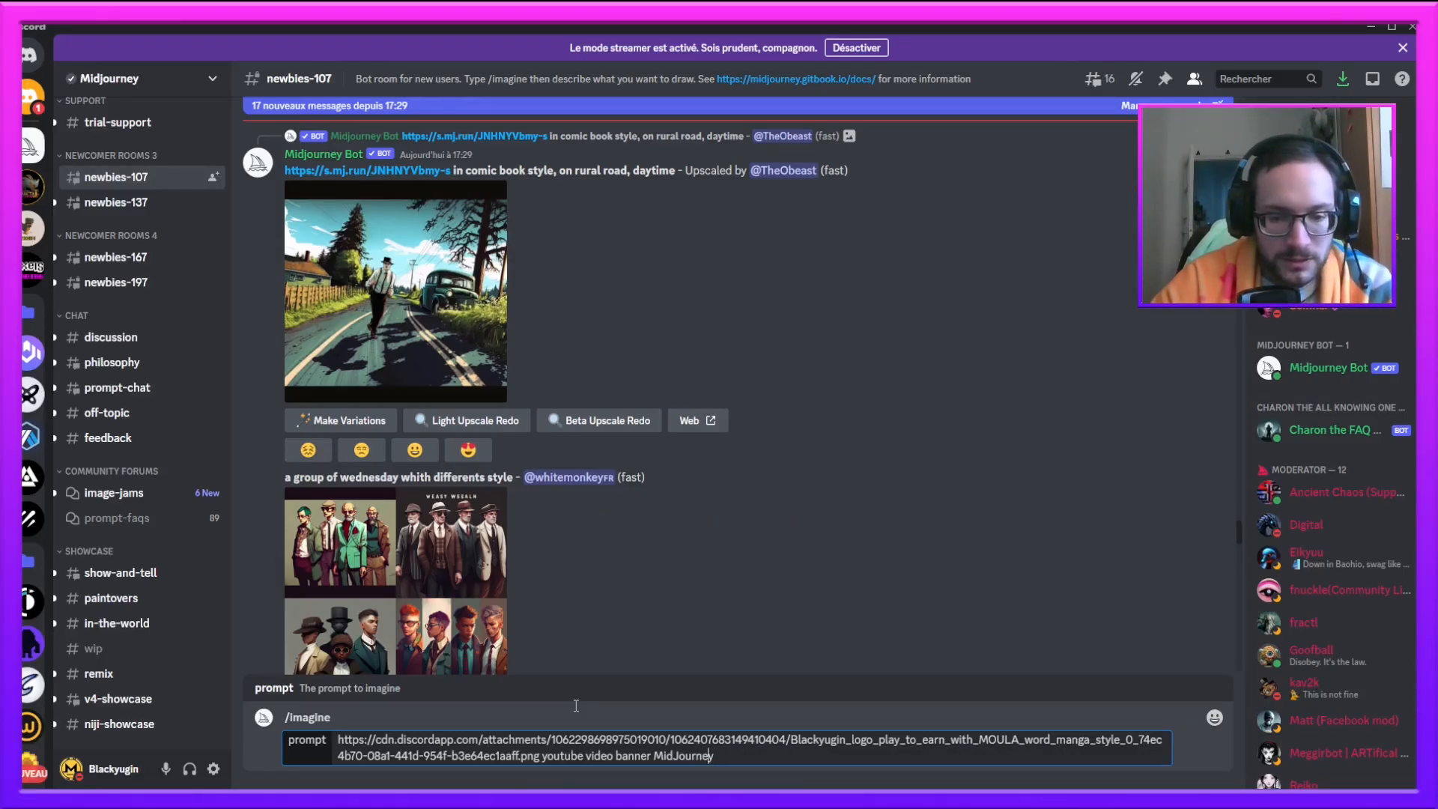
pyautogui.hotkey('ctrl', 'Left')
pyautogui.write('"Gener')
pyautogui.write('ated b')
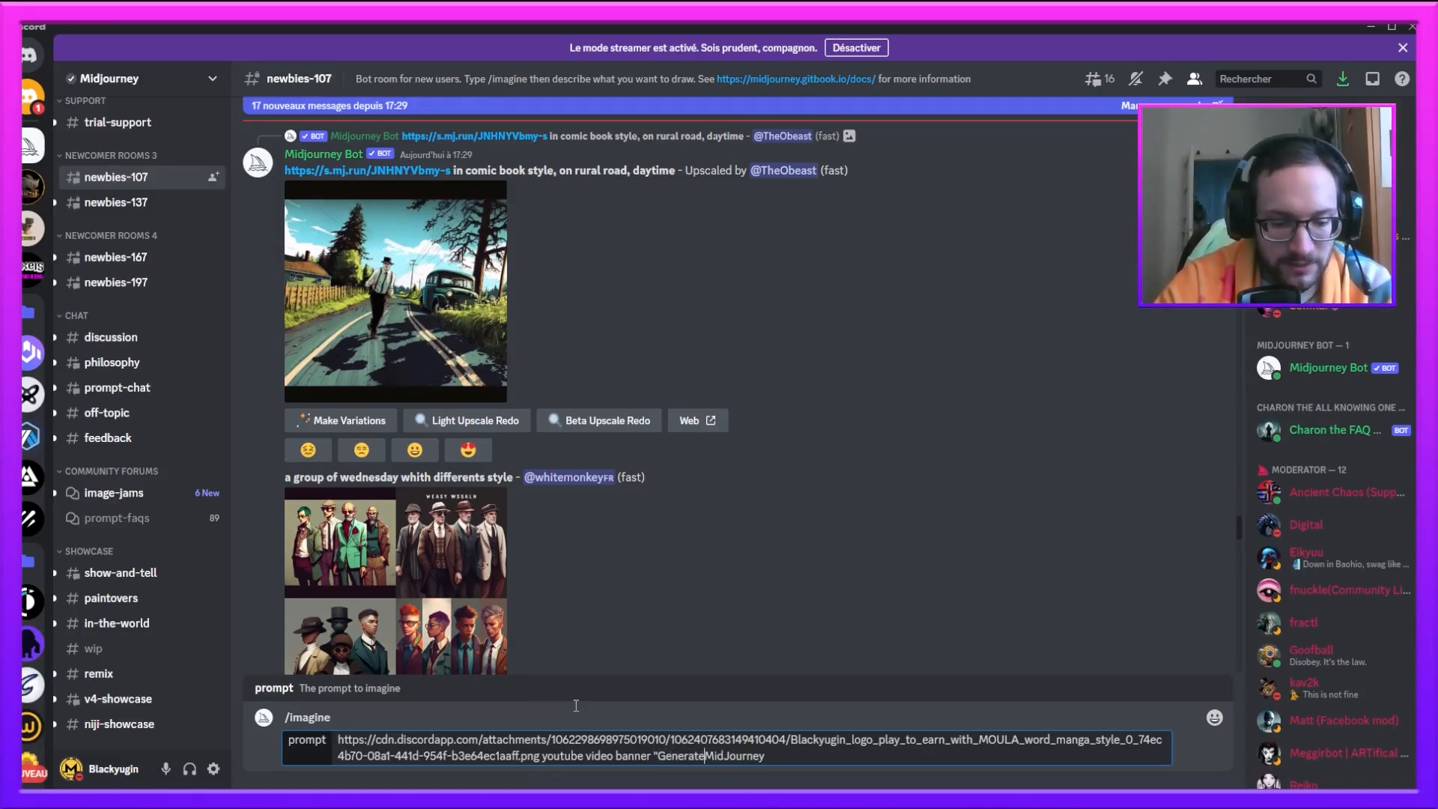
pyautogui.write('y MidJo')
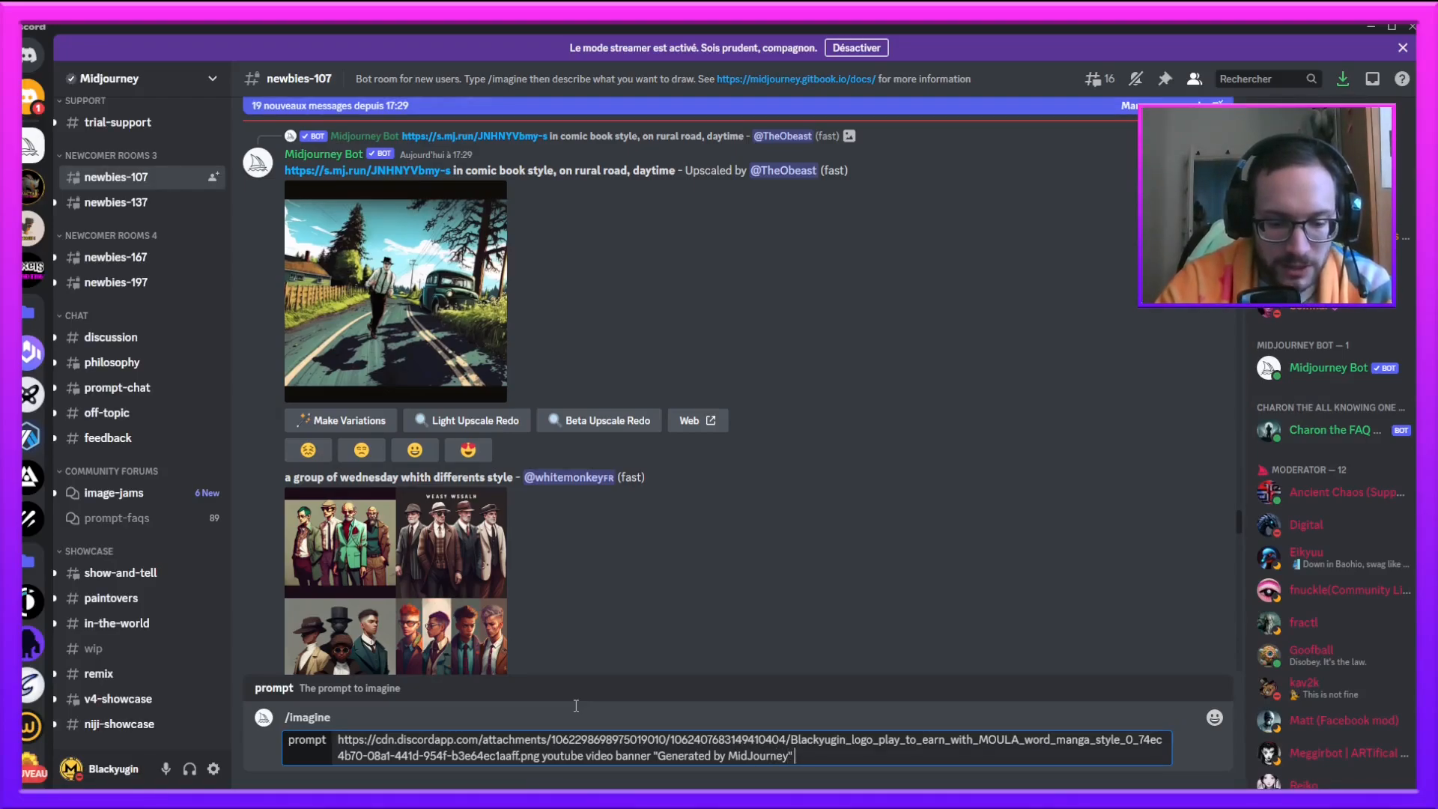
pyautogui.write('urney" futu')
pyautogui.doubleClick(806, 757)
pyautogui.press('BackSpace')
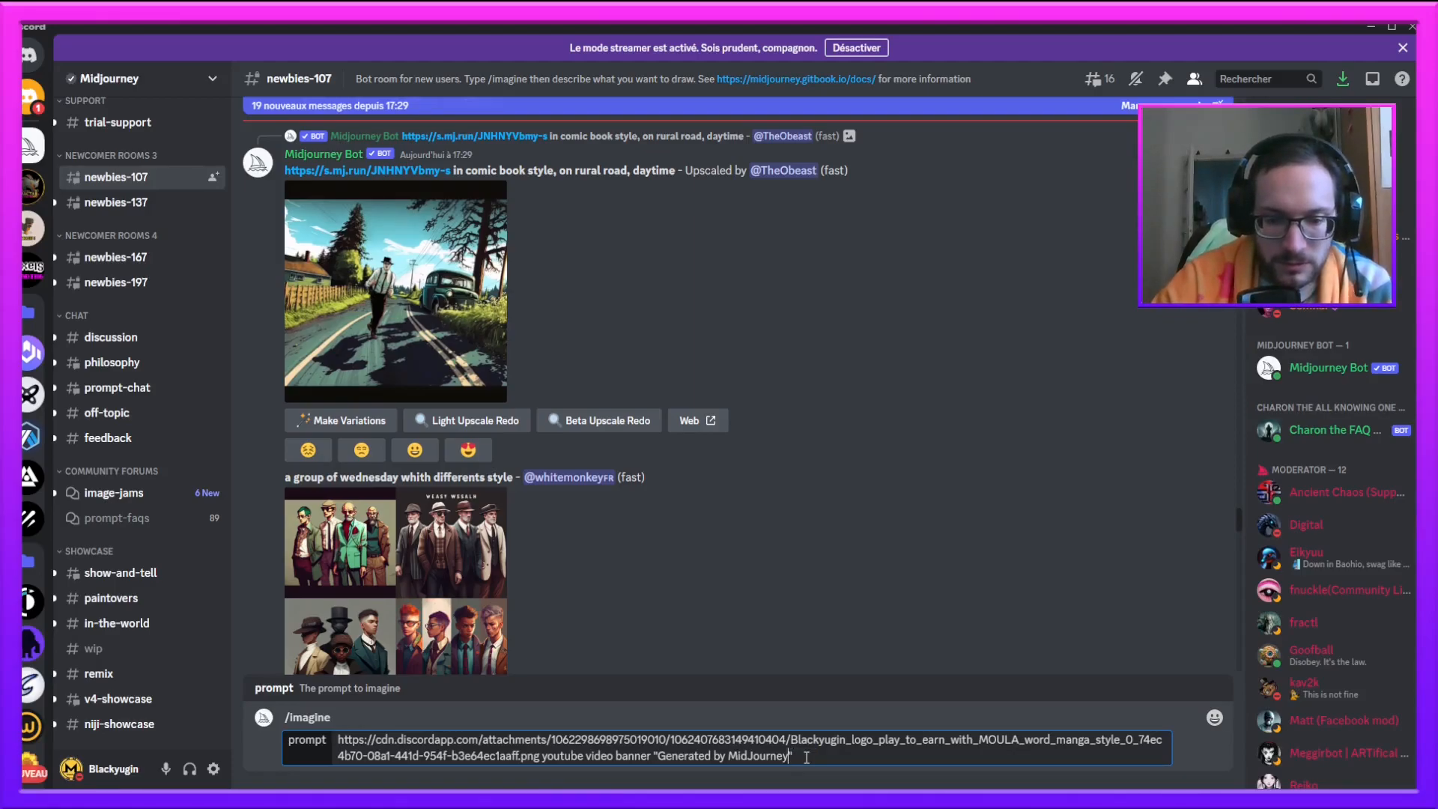
# Step: Insert "futurist with sentence" before the quoted phrase in the prompt and submit it
pyautogui.press('Left')
pyautogui.press('Left')
pyautogui.press('Left')
pyautogui.press('Left')
pyautogui.press('Left')
pyautogui.press('Left')
pyautogui.press('Left')
pyautogui.press('Left')
pyautogui.press('Left')
pyautogui.press('Left')
pyautogui.press('Left')
pyautogui.press('Left')
pyautogui.press('Left')
pyautogui.press('Left')
pyautogui.press('Left')
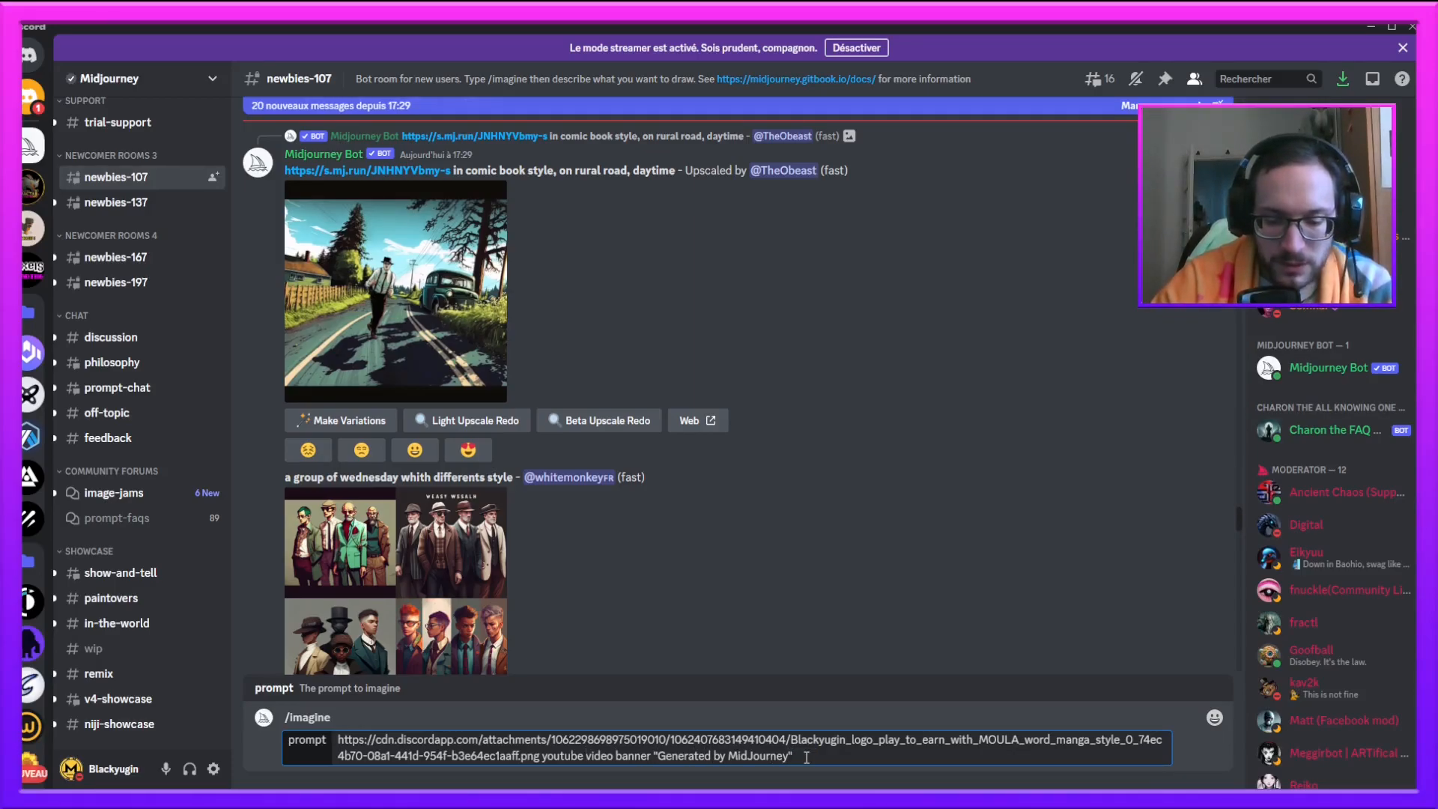
pyautogui.write('futurist with ')
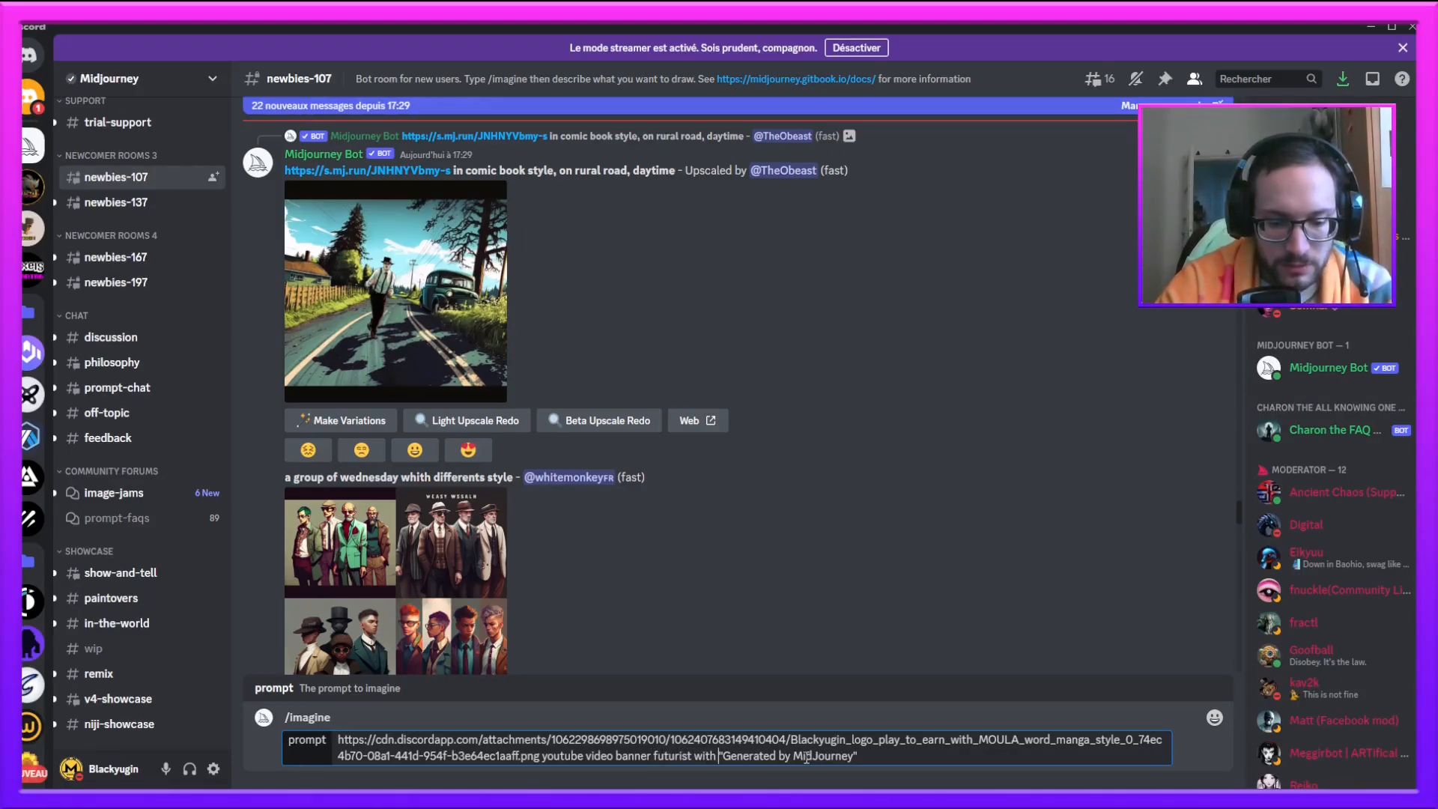
pyautogui.write('sentence')
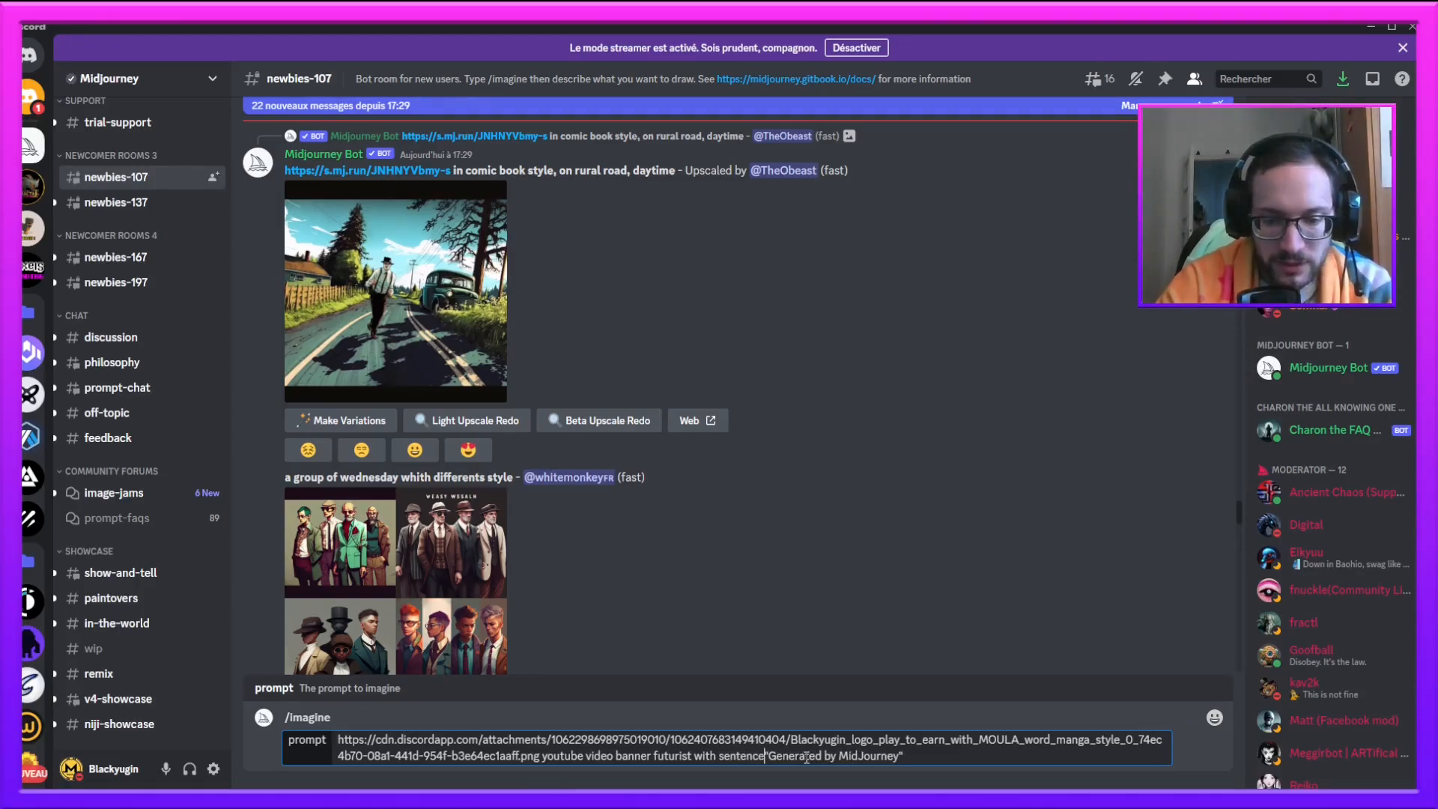
pyautogui.click(930, 756)
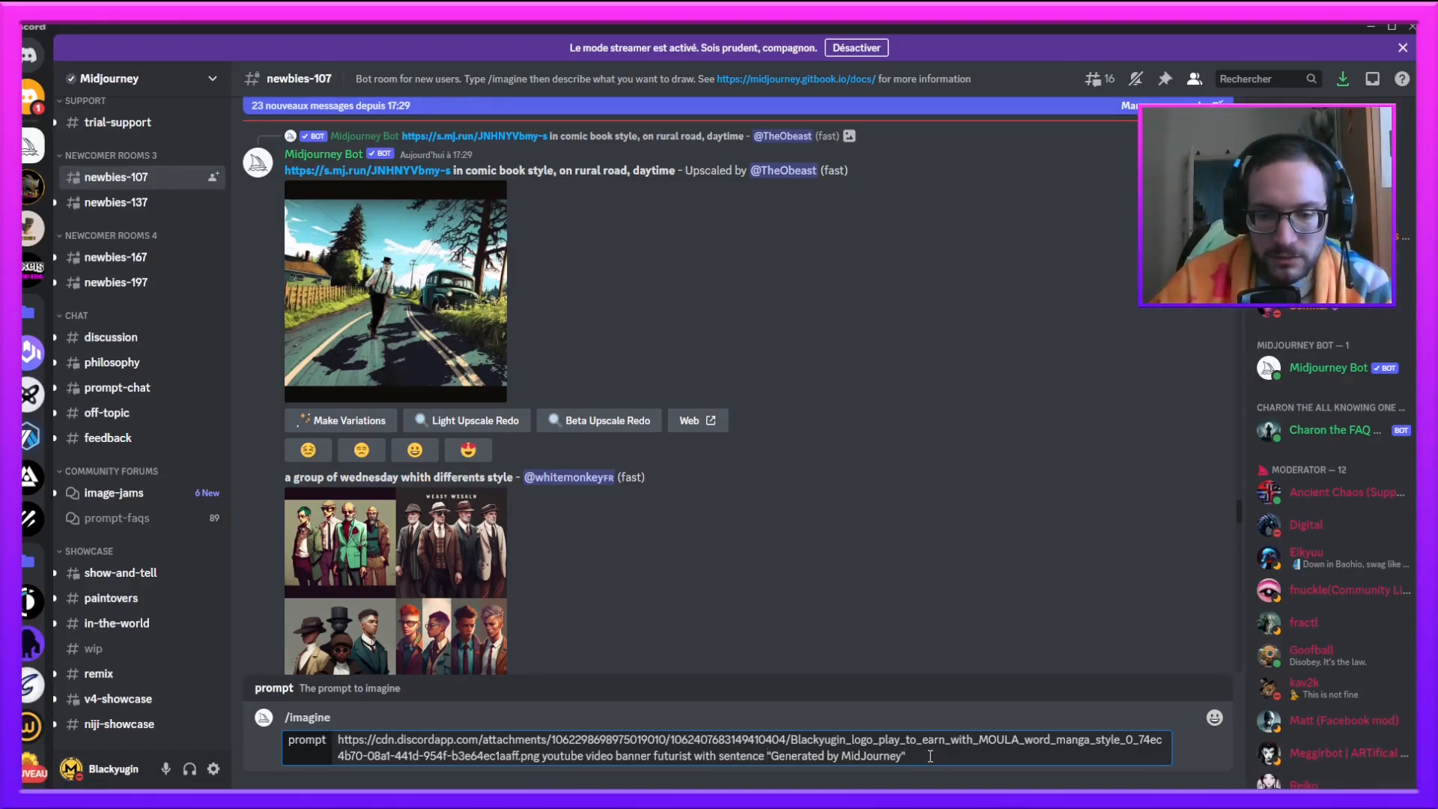
pyautogui.press('Return')
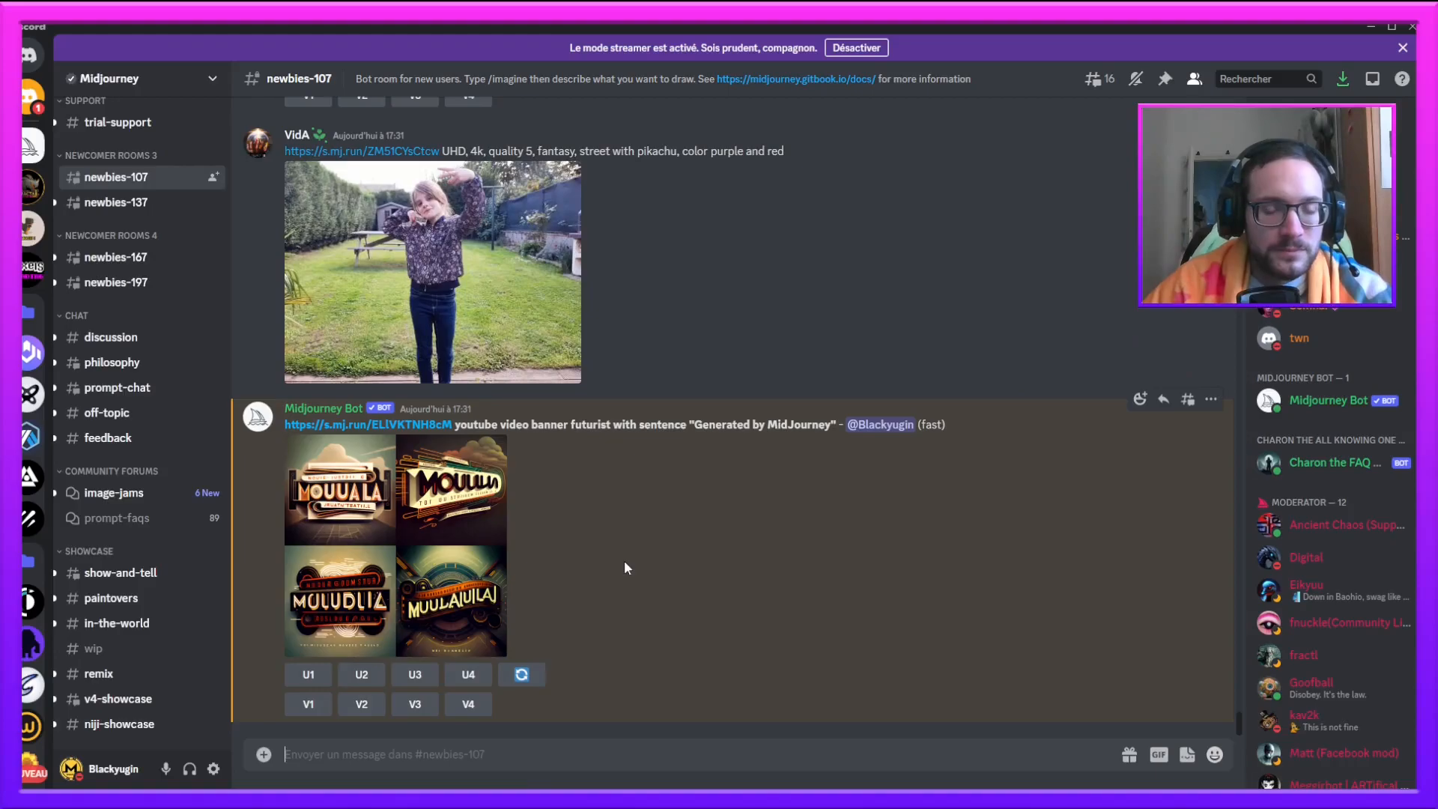
# Step: Examine the four banner images generated from the MOULA logo link at enlarged size
pyautogui.scroll(6, 551, 438)
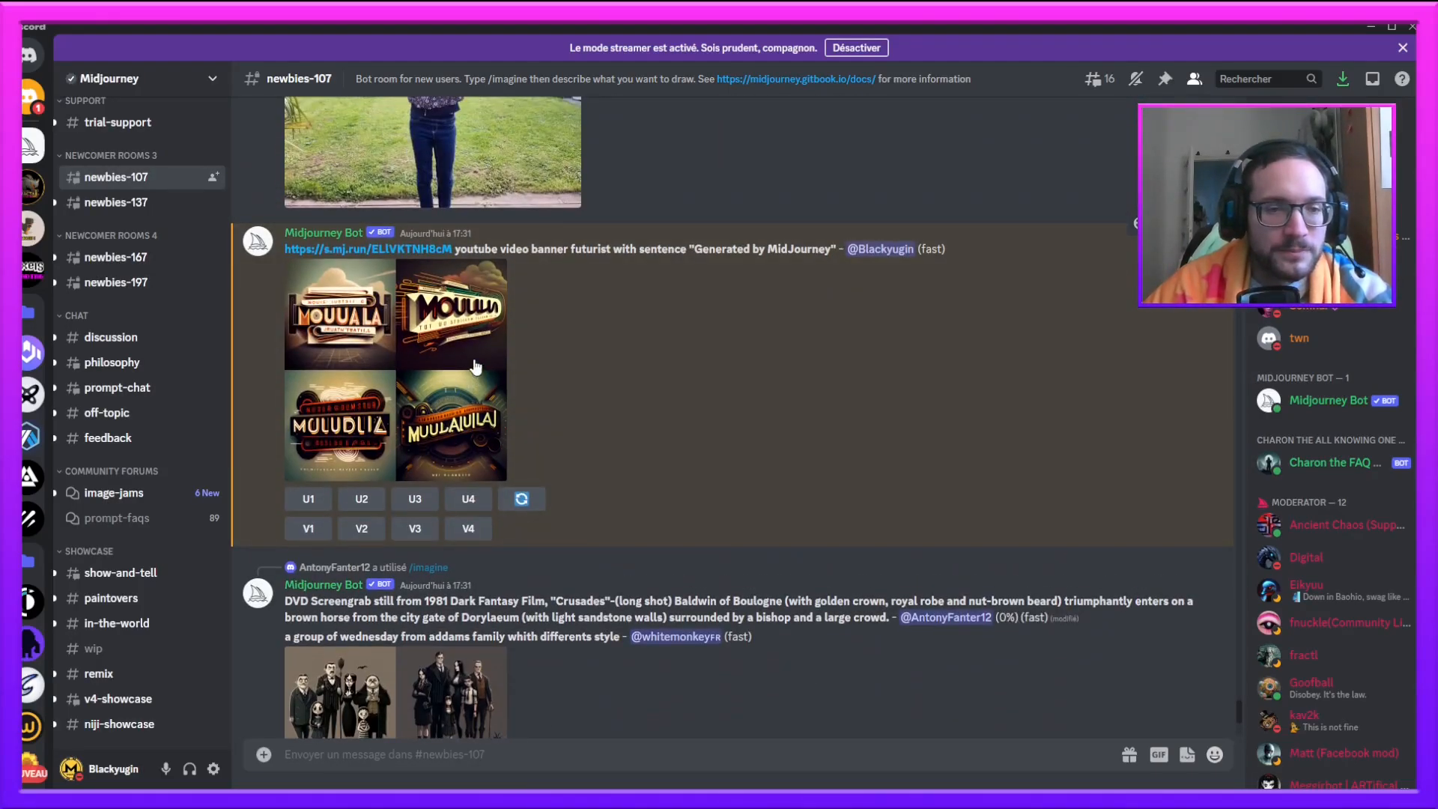
pyautogui.click(449, 384)
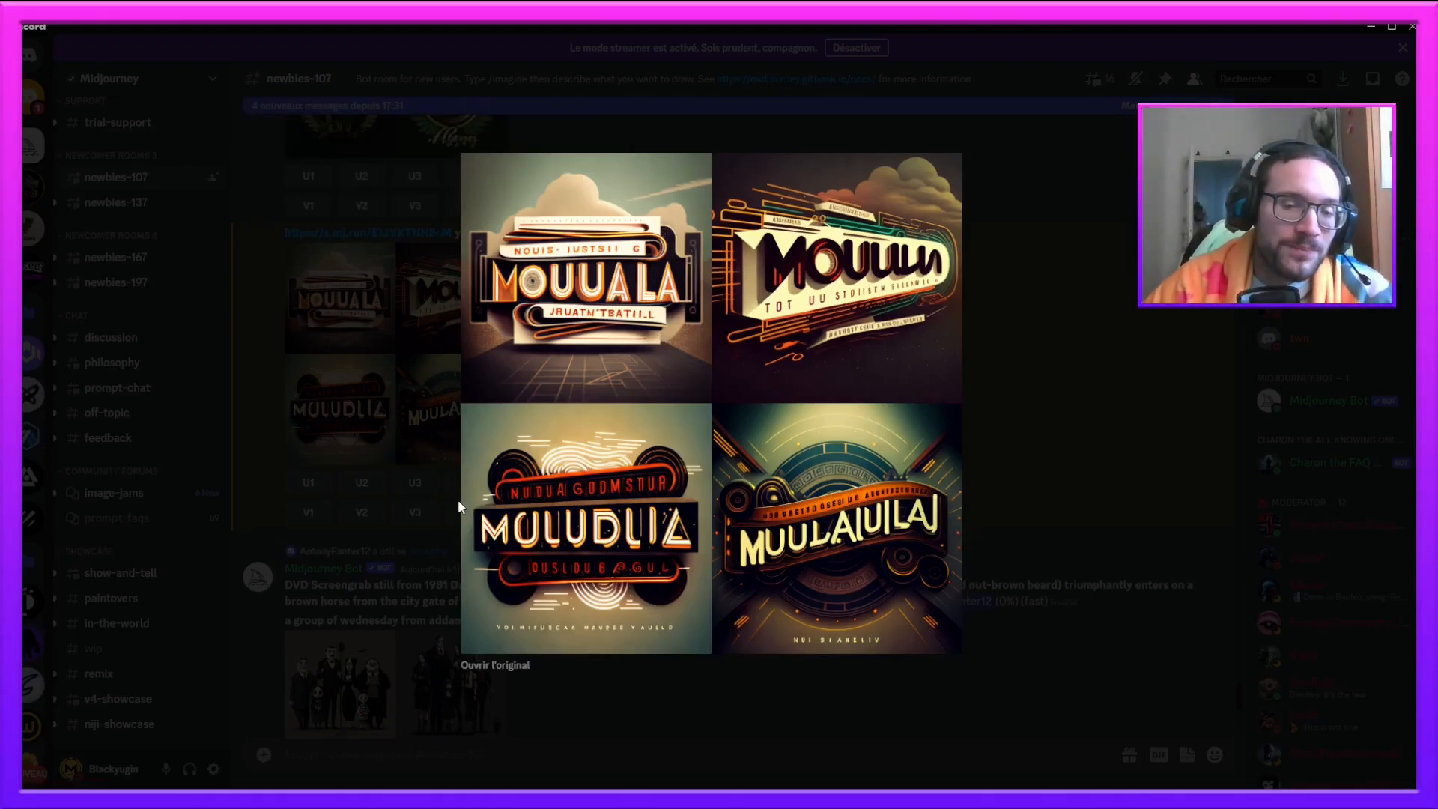
pyautogui.click(1053, 378)
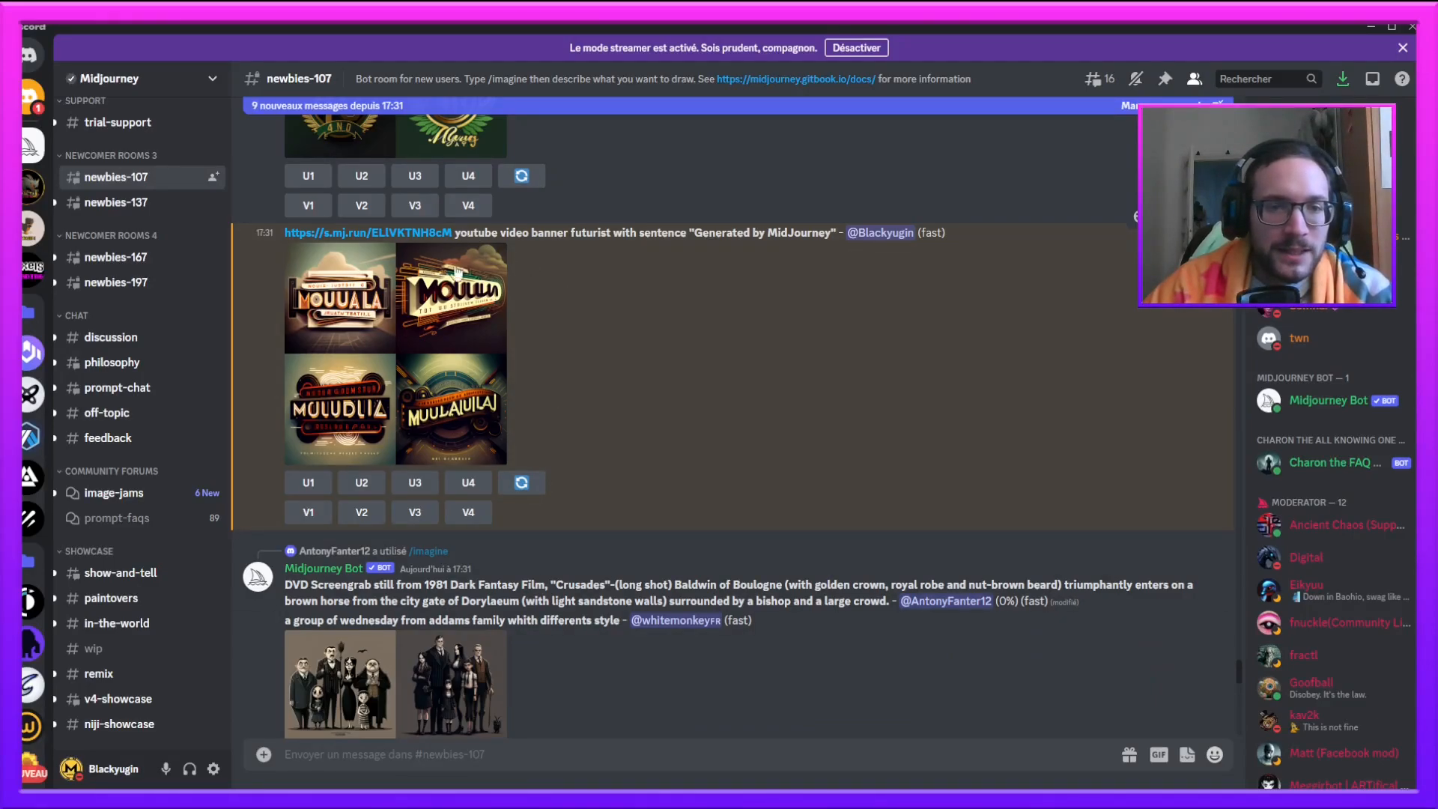
# Step: Copy the banner prompt's text without its image link and submit it as a new /imagine prompt
pyautogui.write('ma')
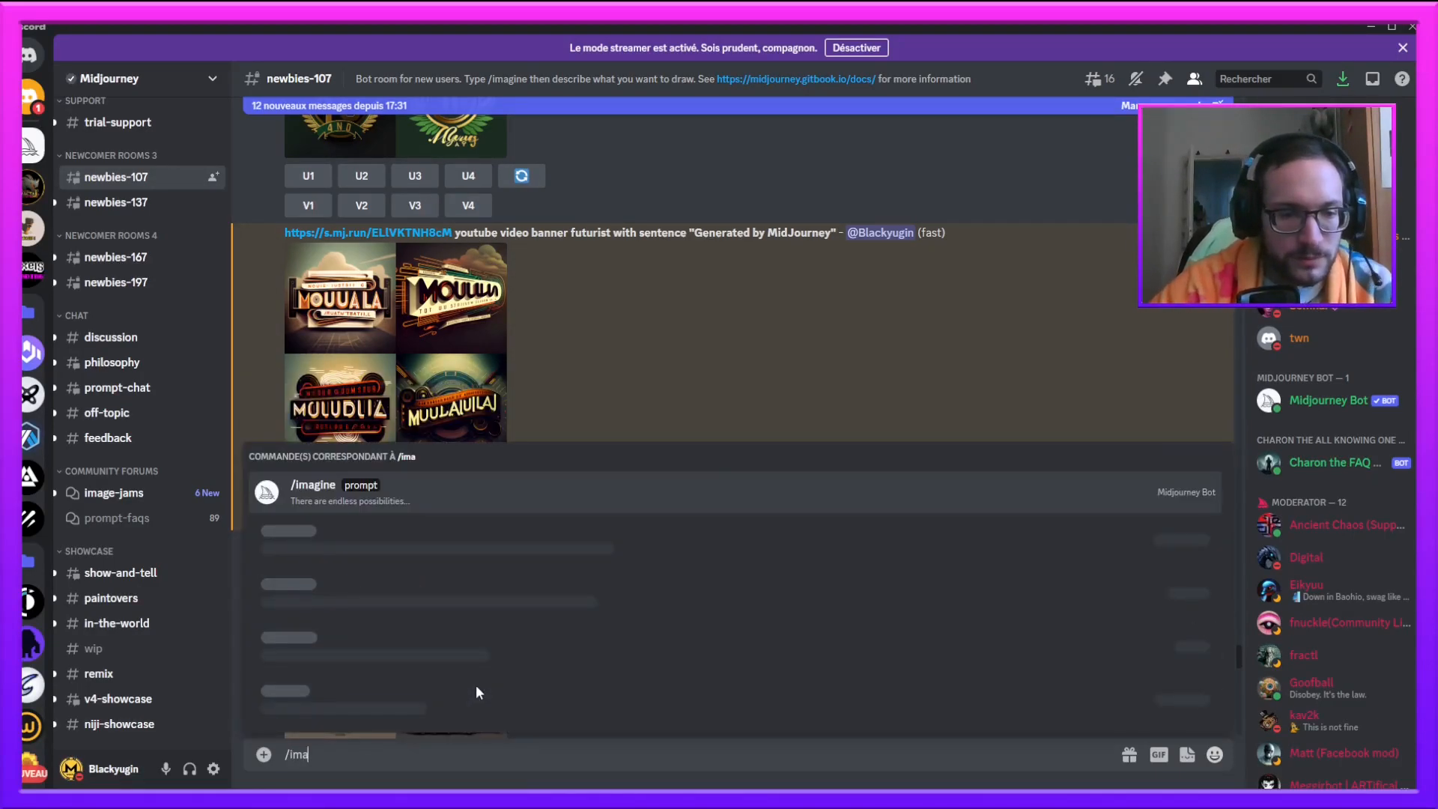
pyautogui.press('Tab')
pyautogui.moveTo(455, 233); pyautogui.dragTo(835, 237)
pyautogui.hotkey('ctrl', 'c')
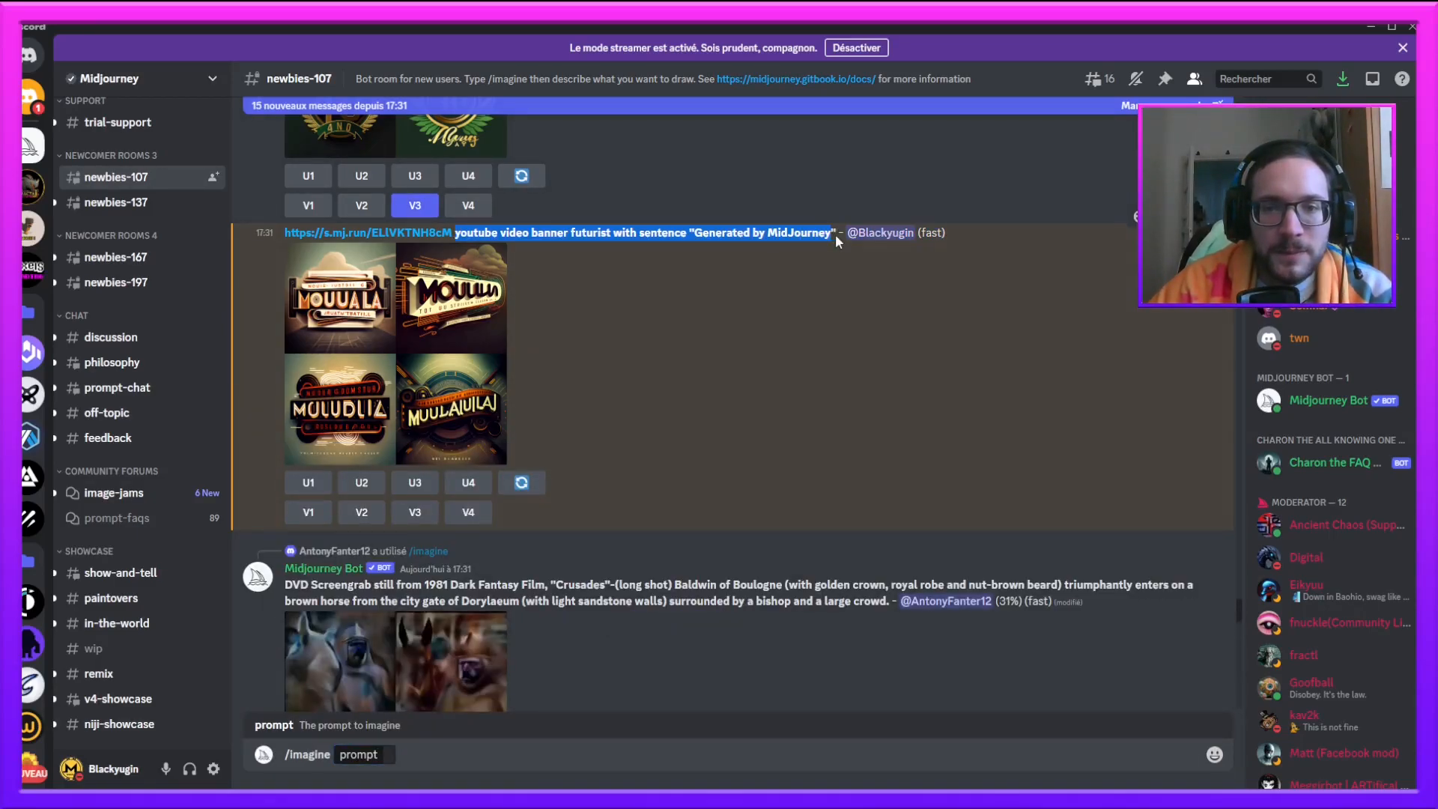
pyautogui.click(392, 756)
pyautogui.hotkey('ctrl', 'v')
pyautogui.press('Return')
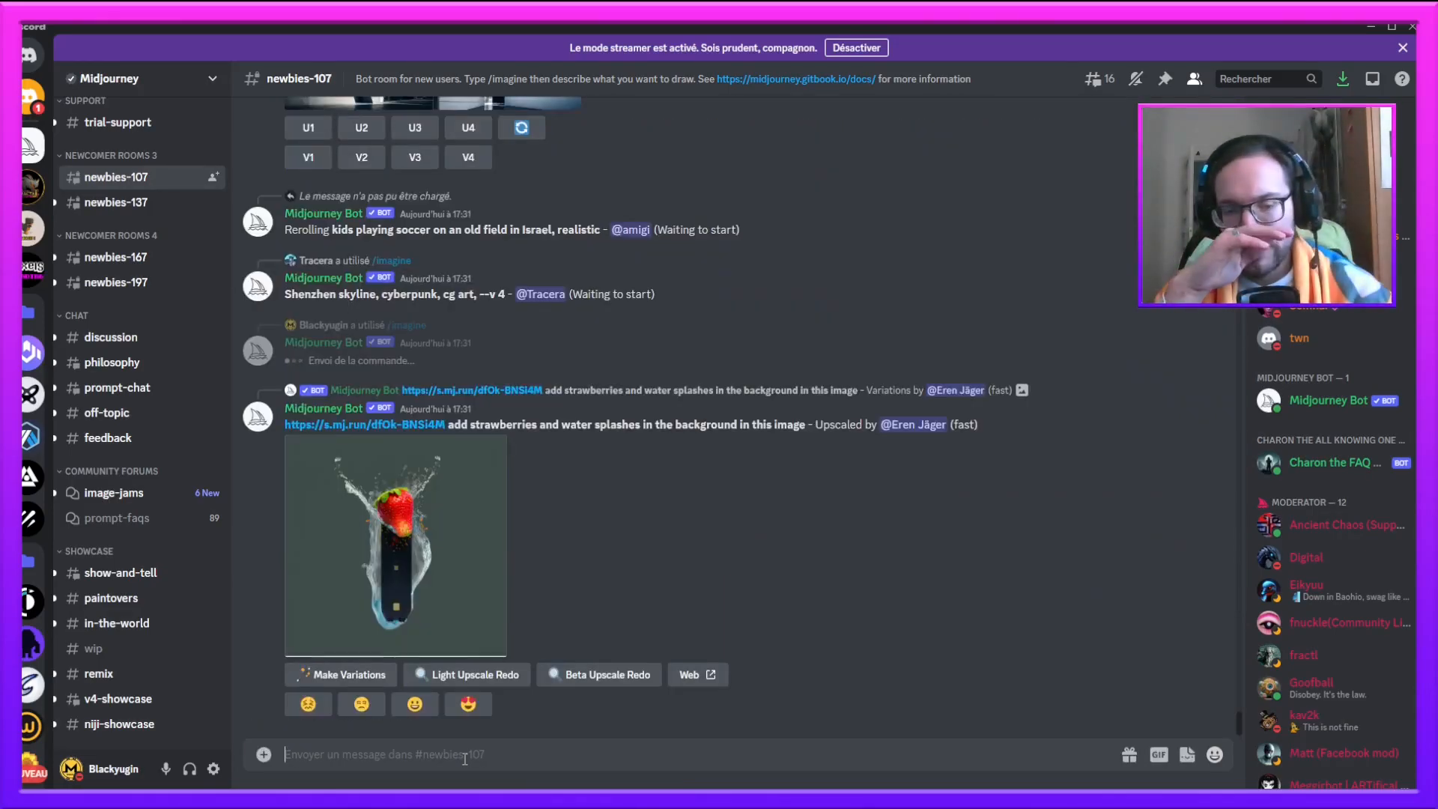
# Step: Enlarge the banner images generated from the text-only prompt and request variations of the fourth one
pyautogui.scroll(2, 608, 441)
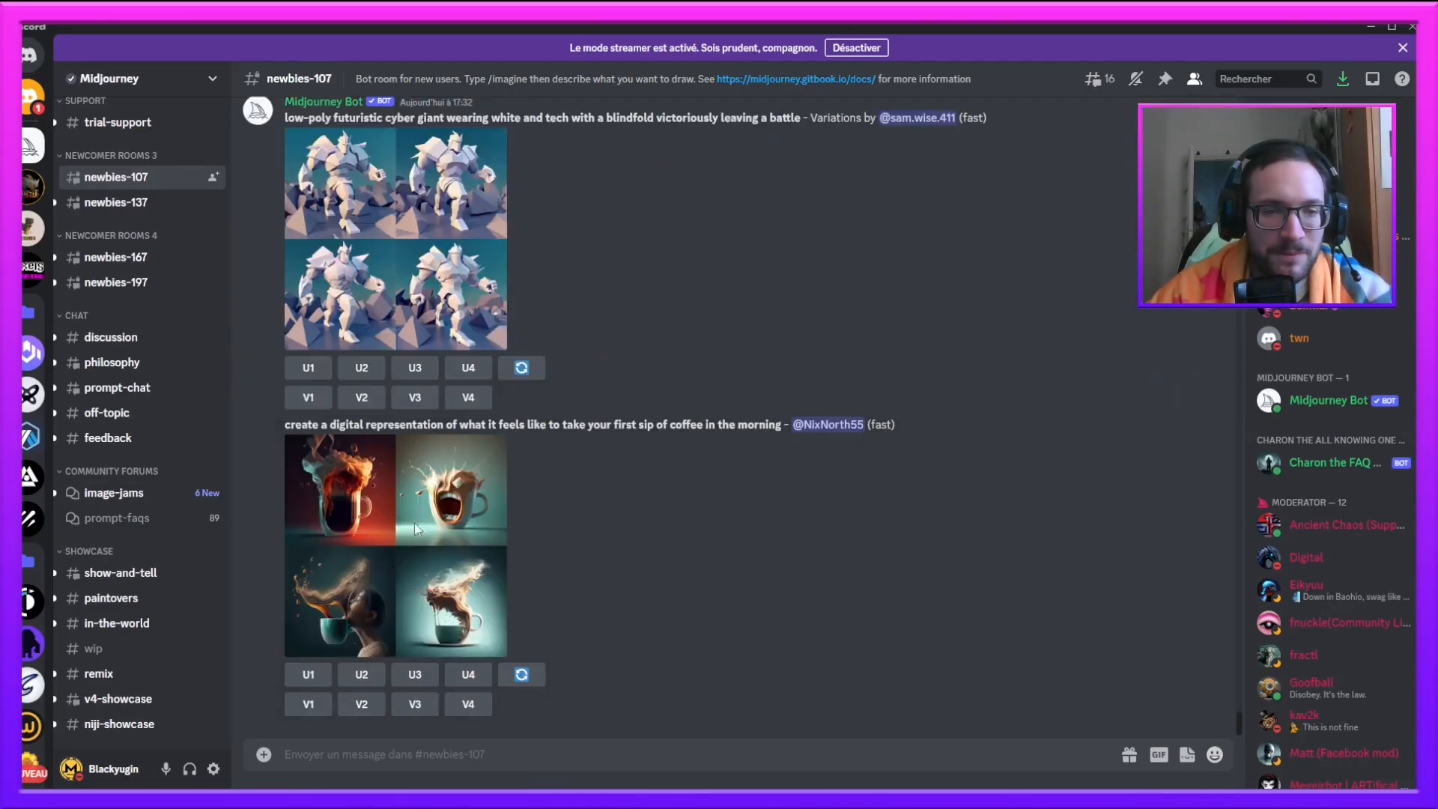
pyautogui.scroll(4, 421, 479)
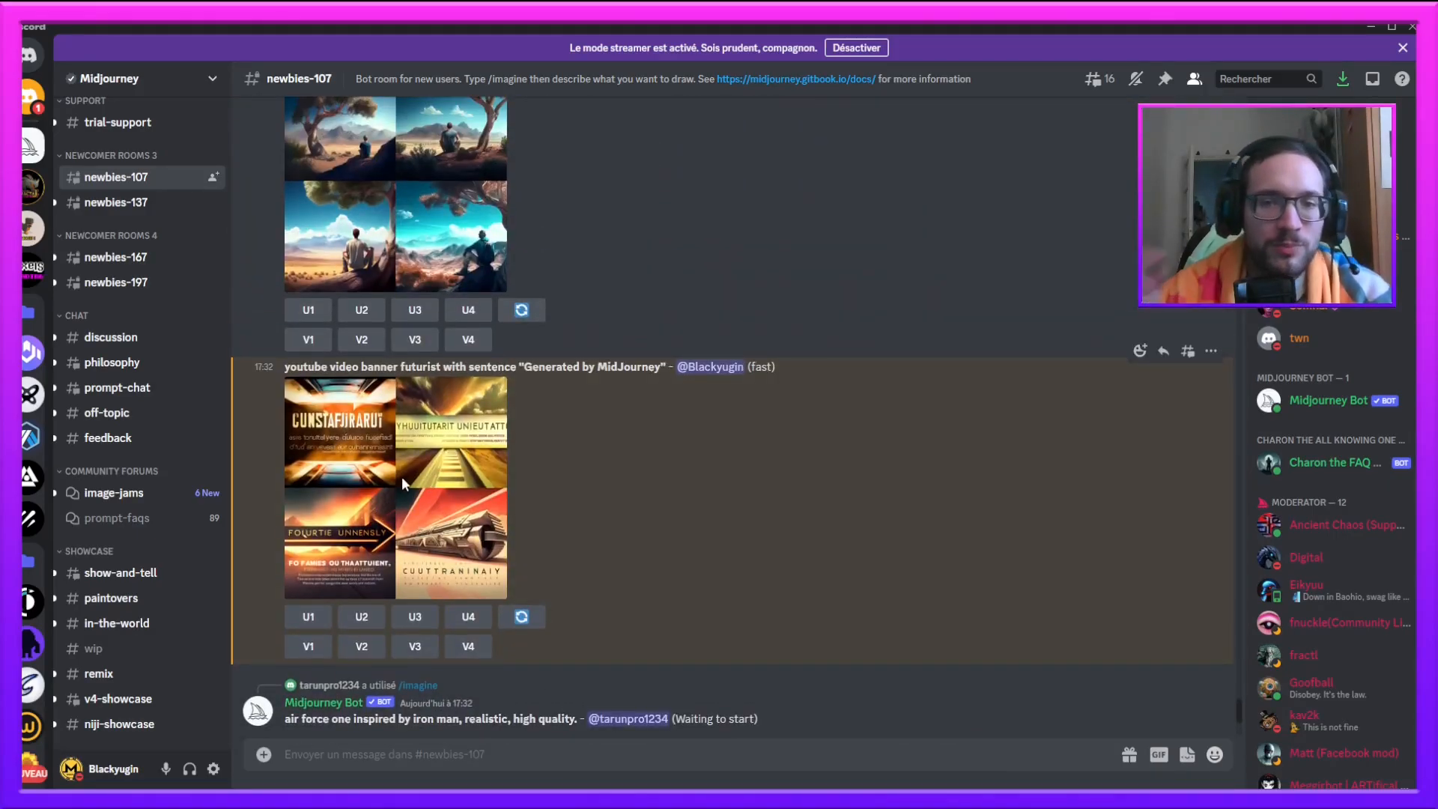
pyautogui.click(402, 477)
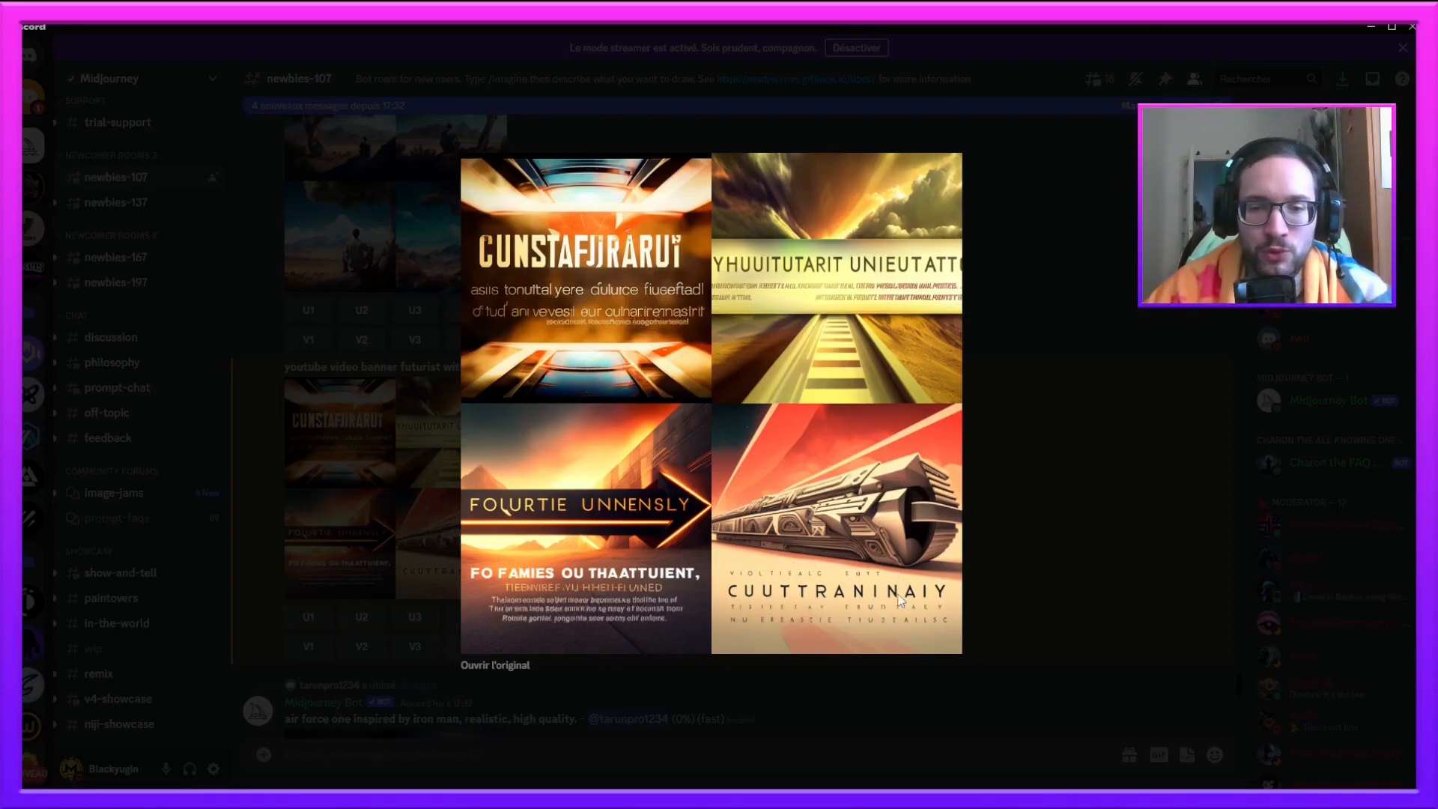
pyautogui.click(1092, 512)
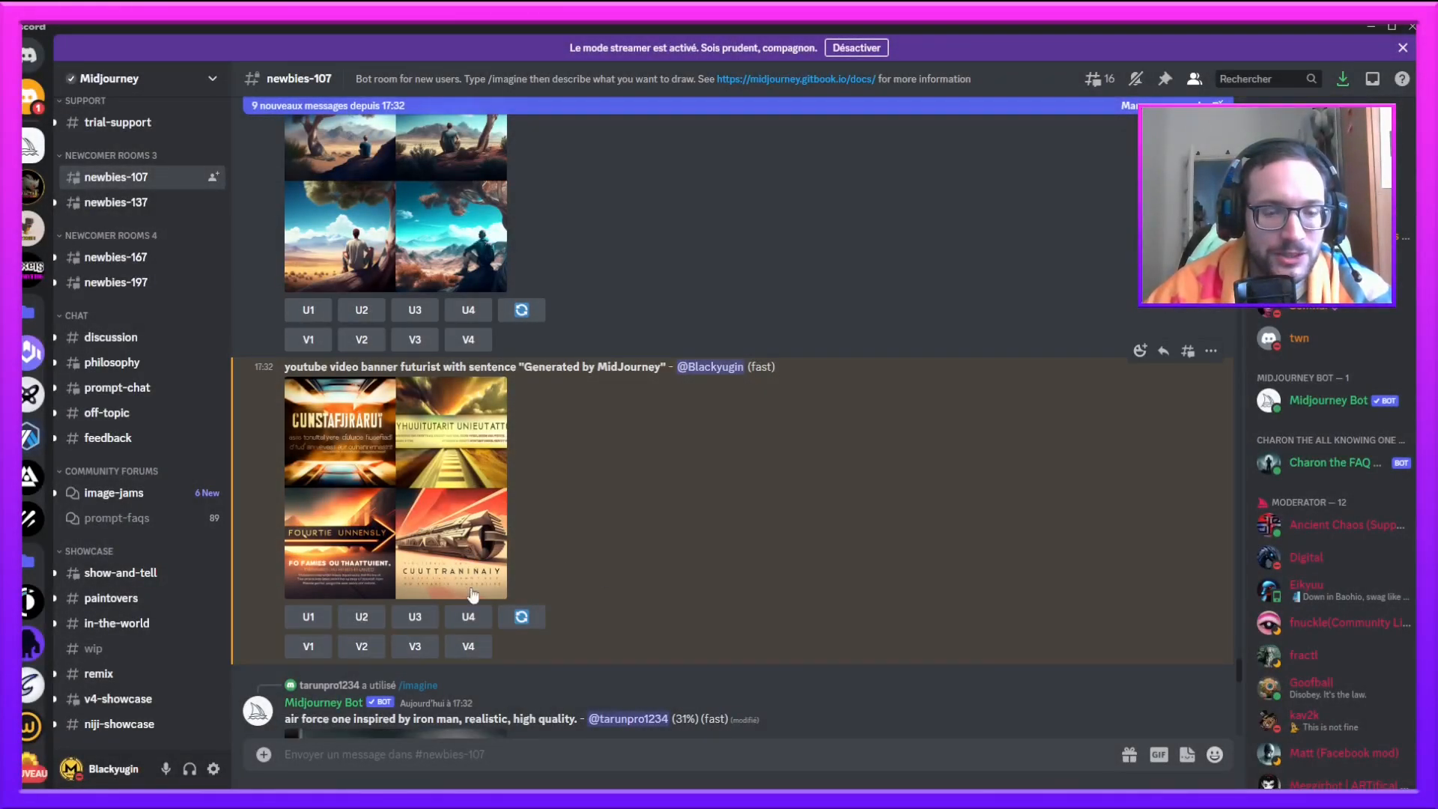
pyautogui.click(469, 647)
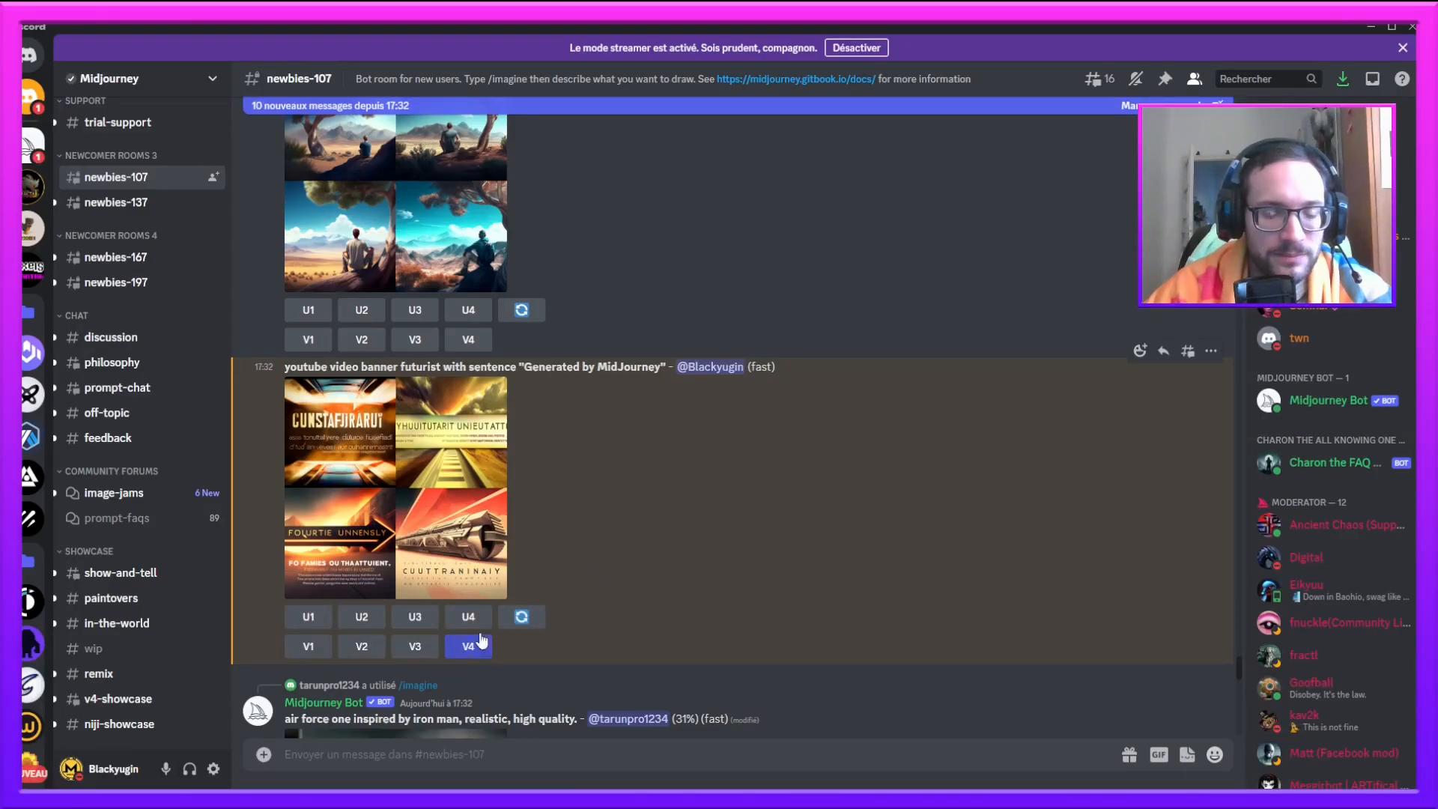
pyautogui.click(465, 544)
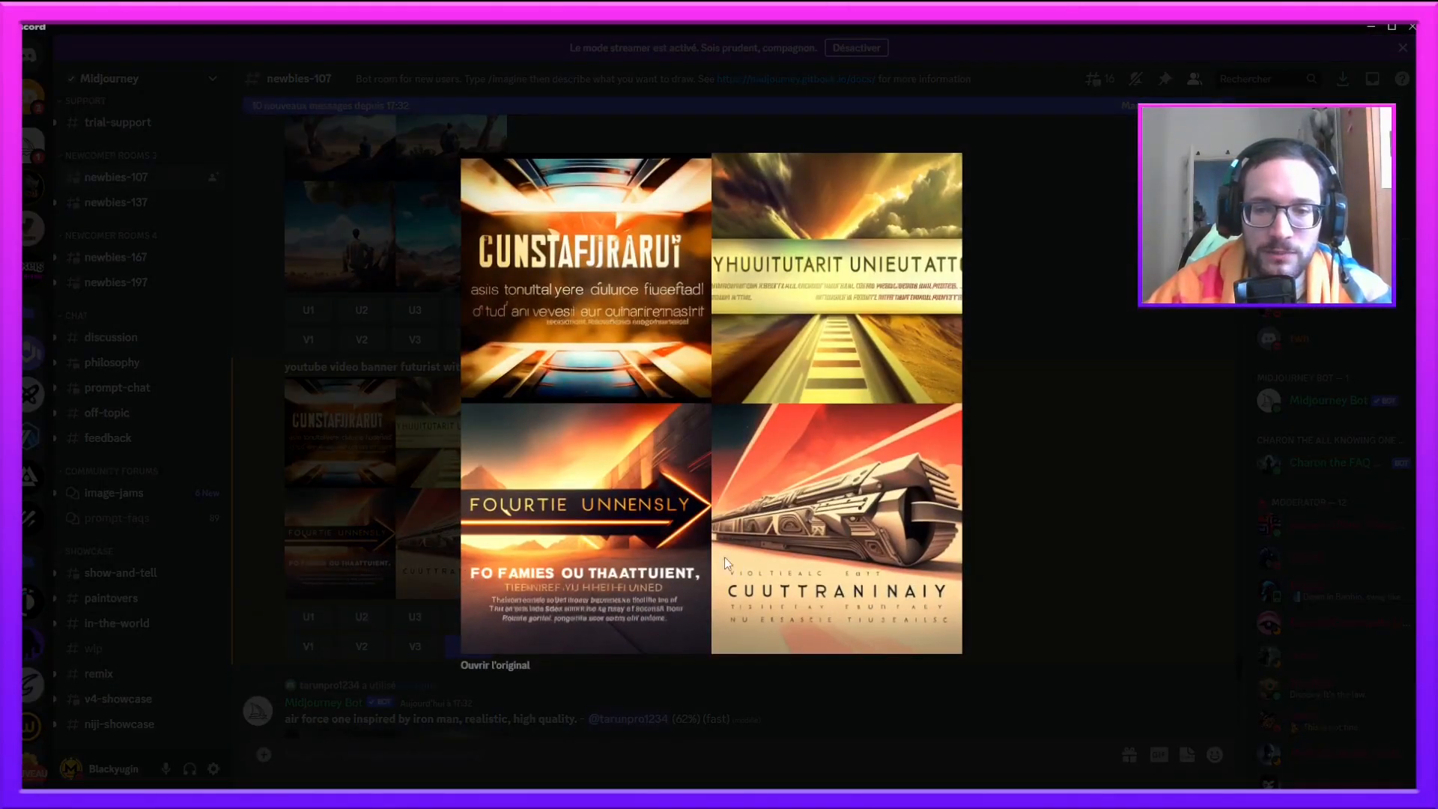
pyautogui.click(1036, 495)
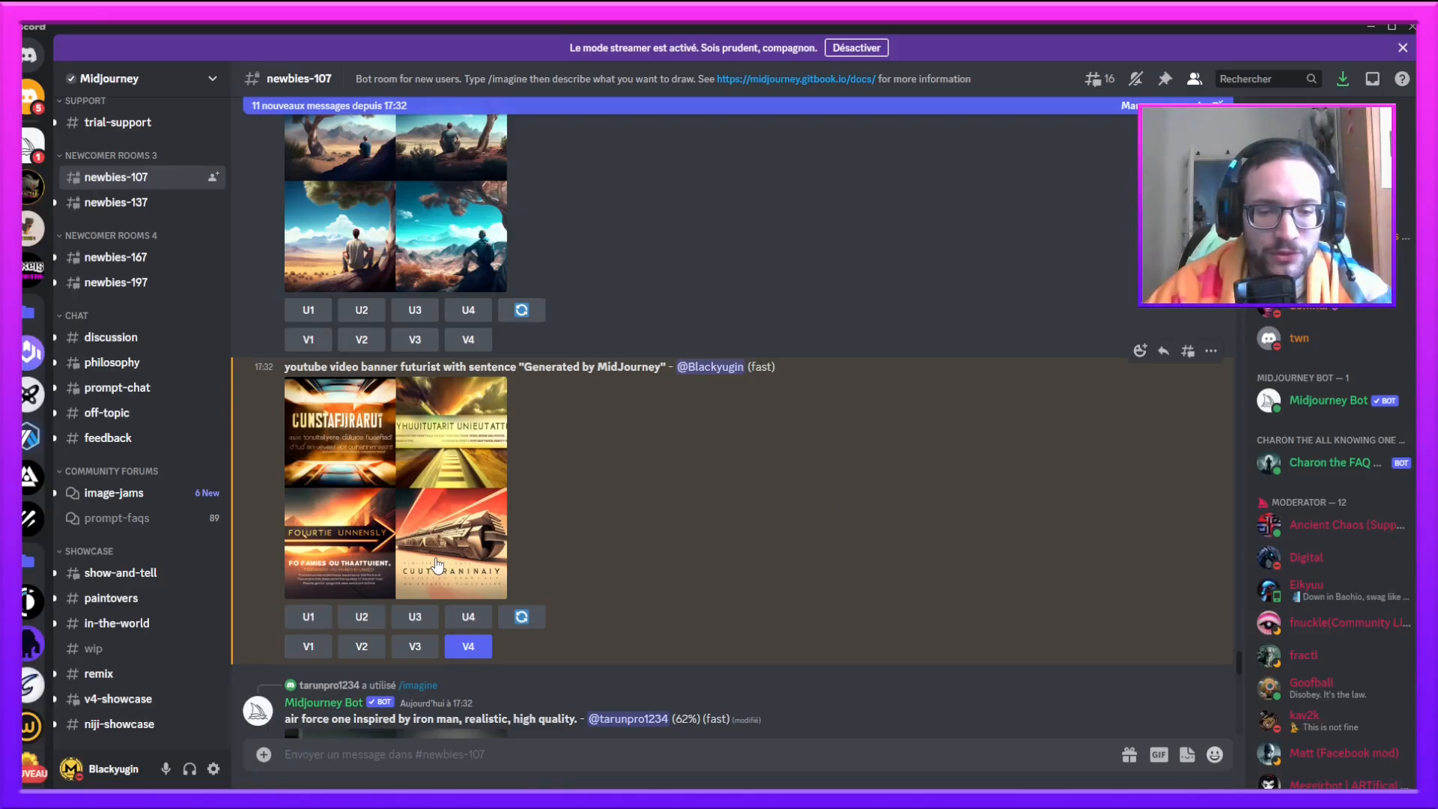
# Step: Enlarge the four banner variations and upscale the first one
pyautogui.scroll(-15, 450, 584)
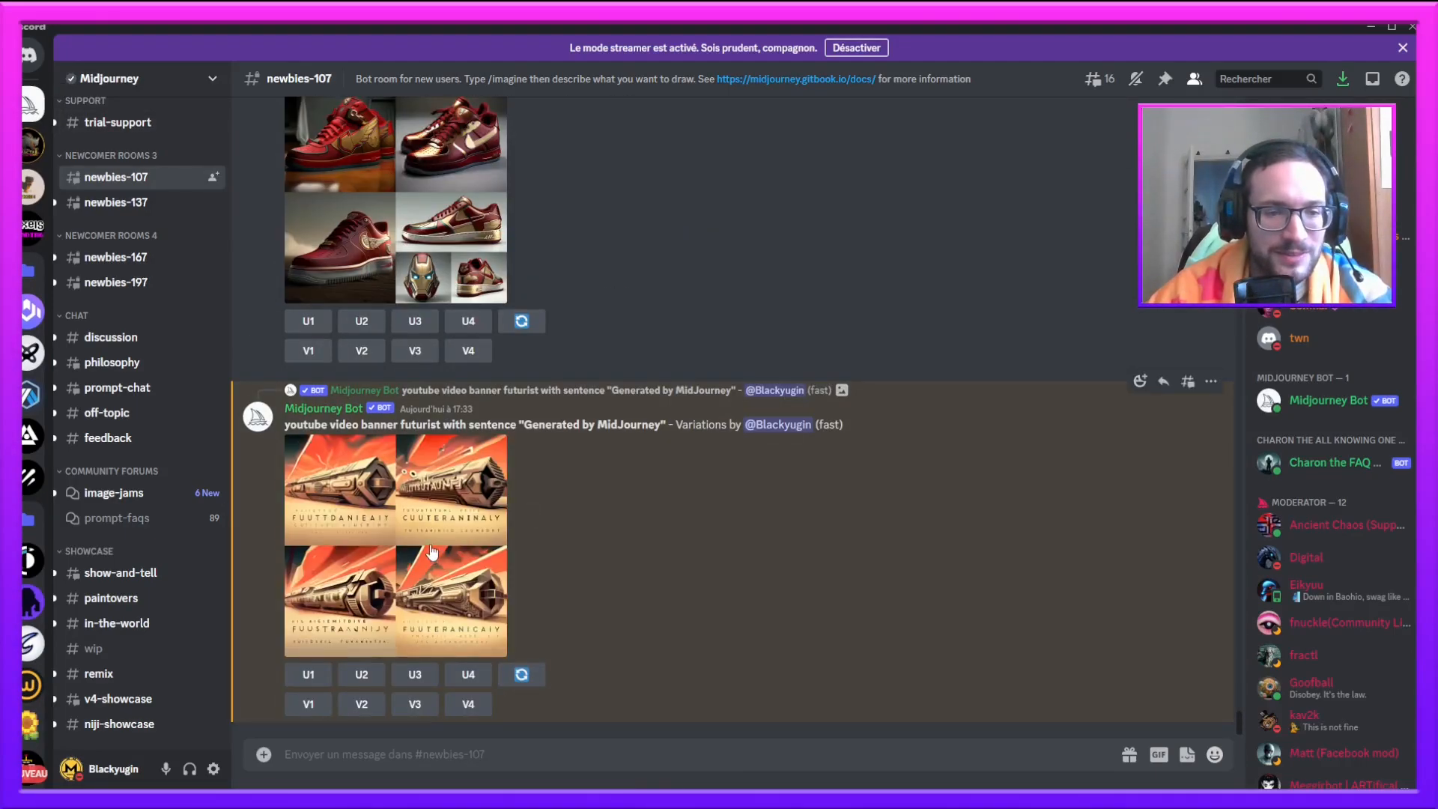
pyautogui.click(430, 543)
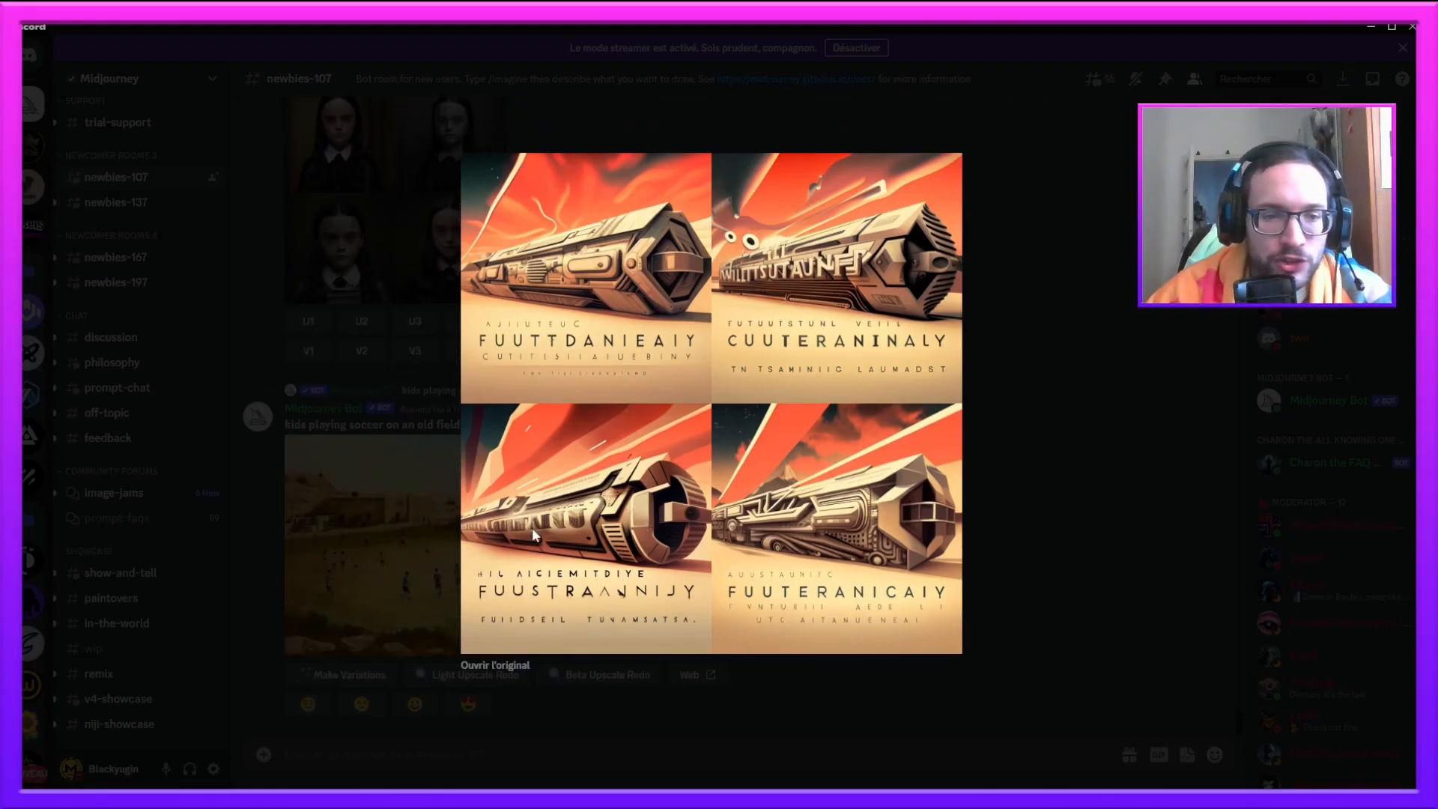
pyautogui.click(1056, 513)
pyautogui.scroll(10, 674, 487)
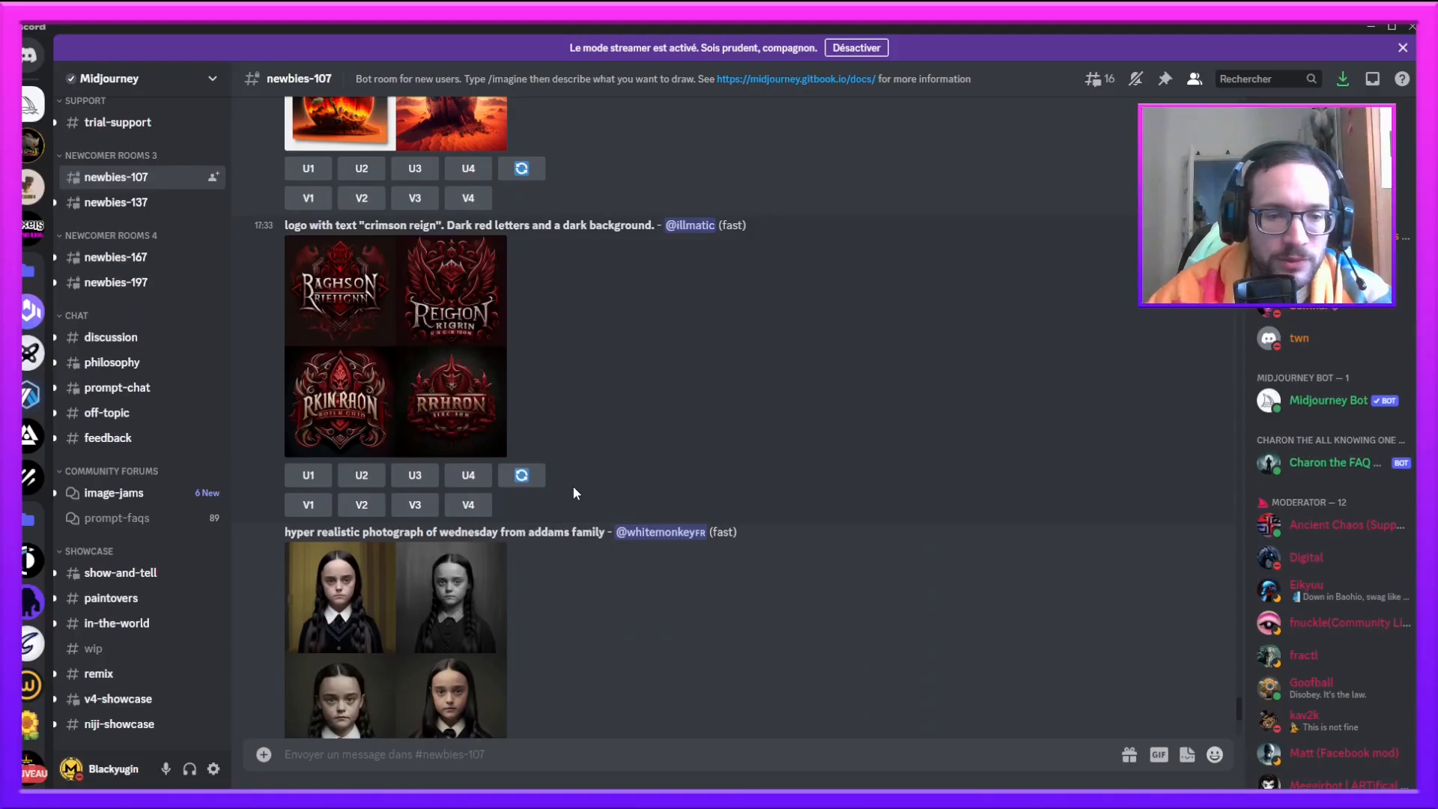
pyautogui.scroll(5, 575, 492)
pyautogui.scroll(-10, 573, 493)
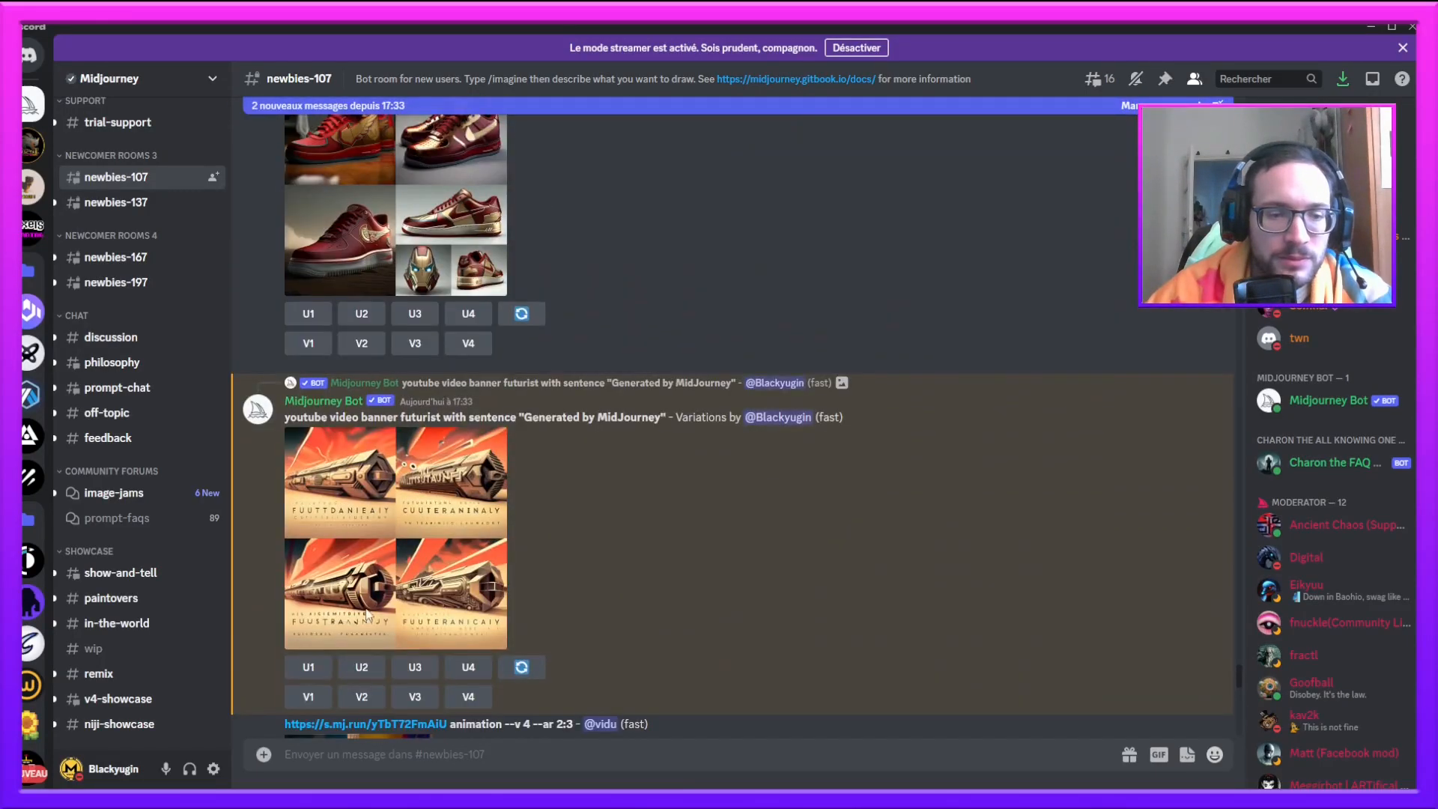
pyautogui.click(308, 667)
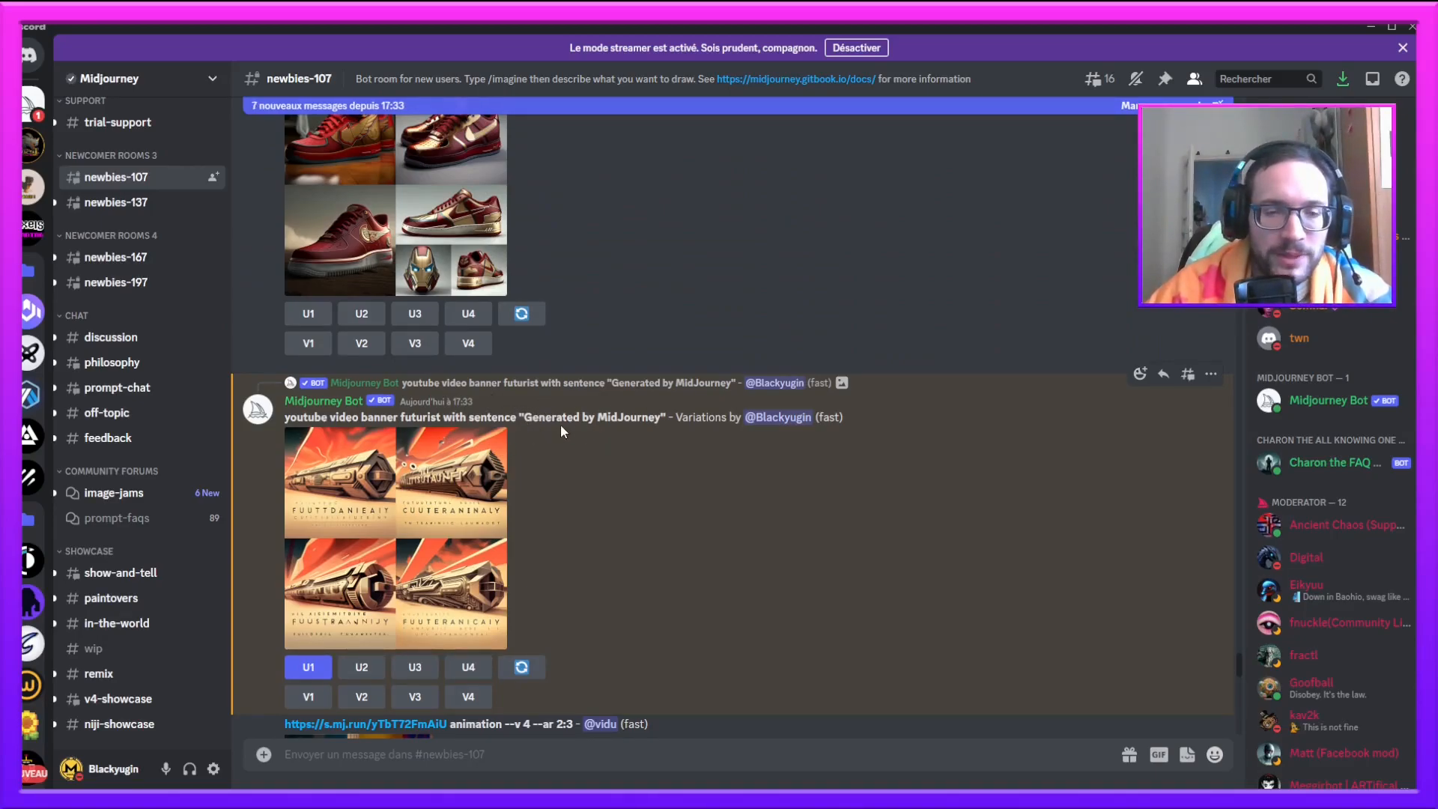
# Step: Find the upscaled banner image in newbies-107 and add the envelope reaction to it
pyautogui.scroll(-15, 496, 497)
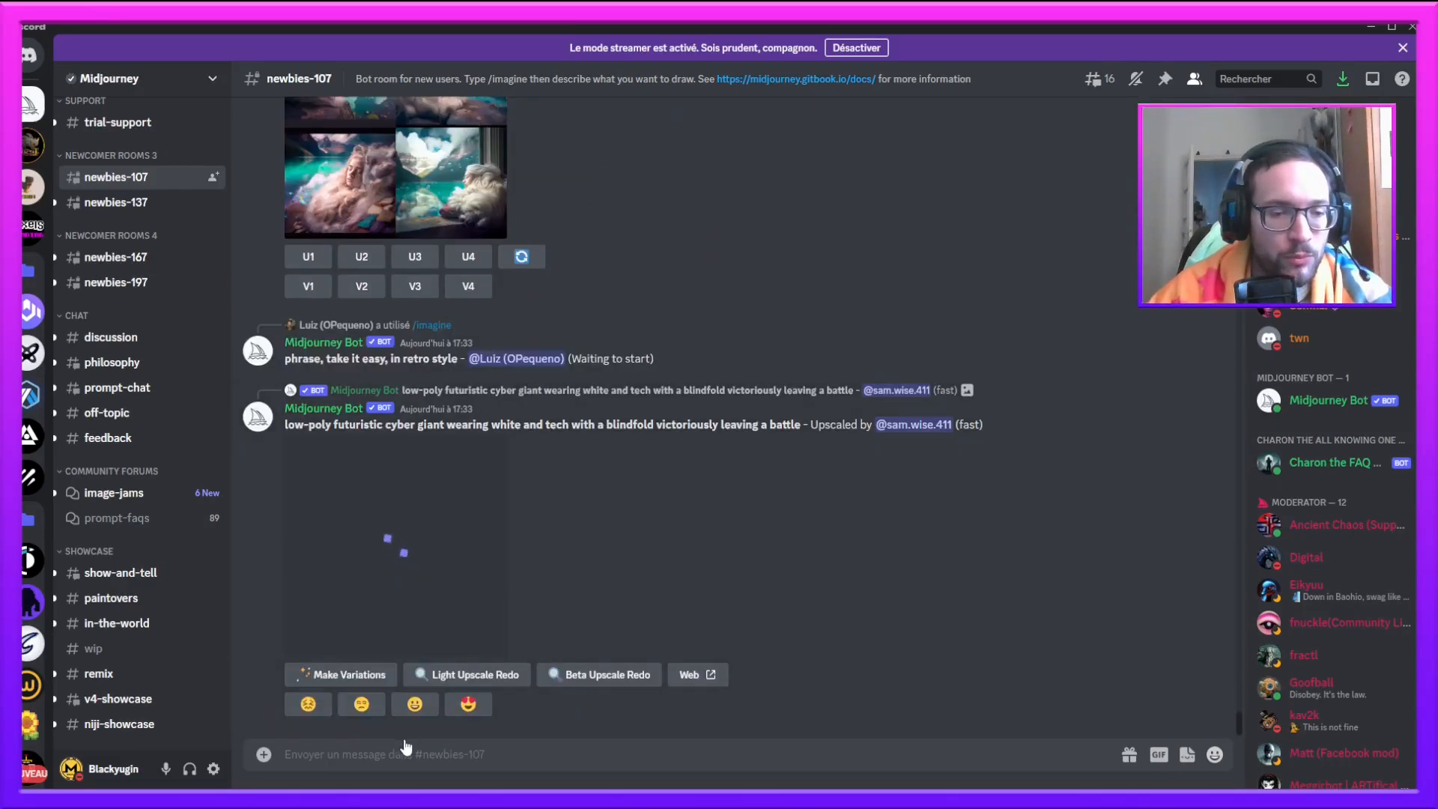
pyautogui.click(410, 751)
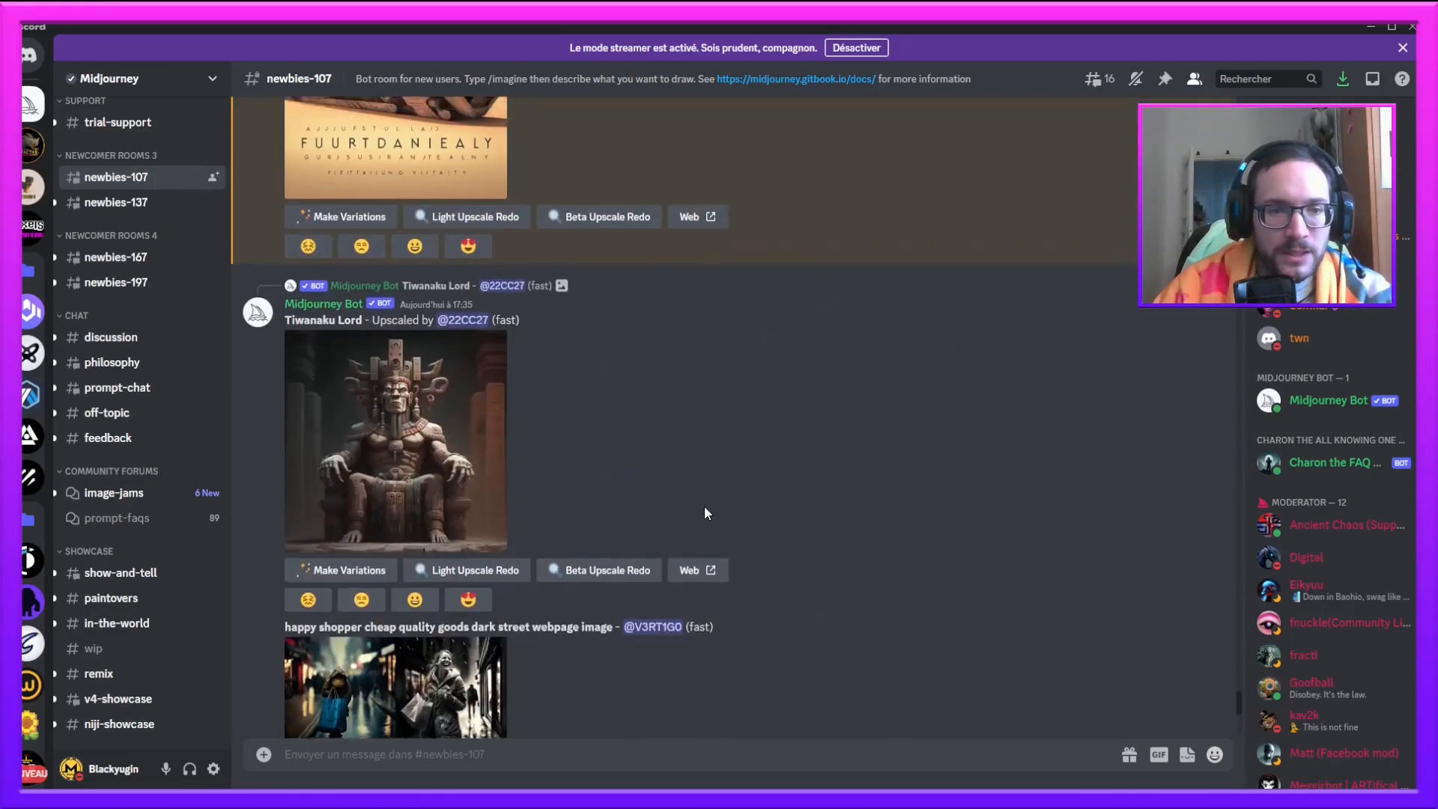
pyautogui.scroll(5, 702, 509)
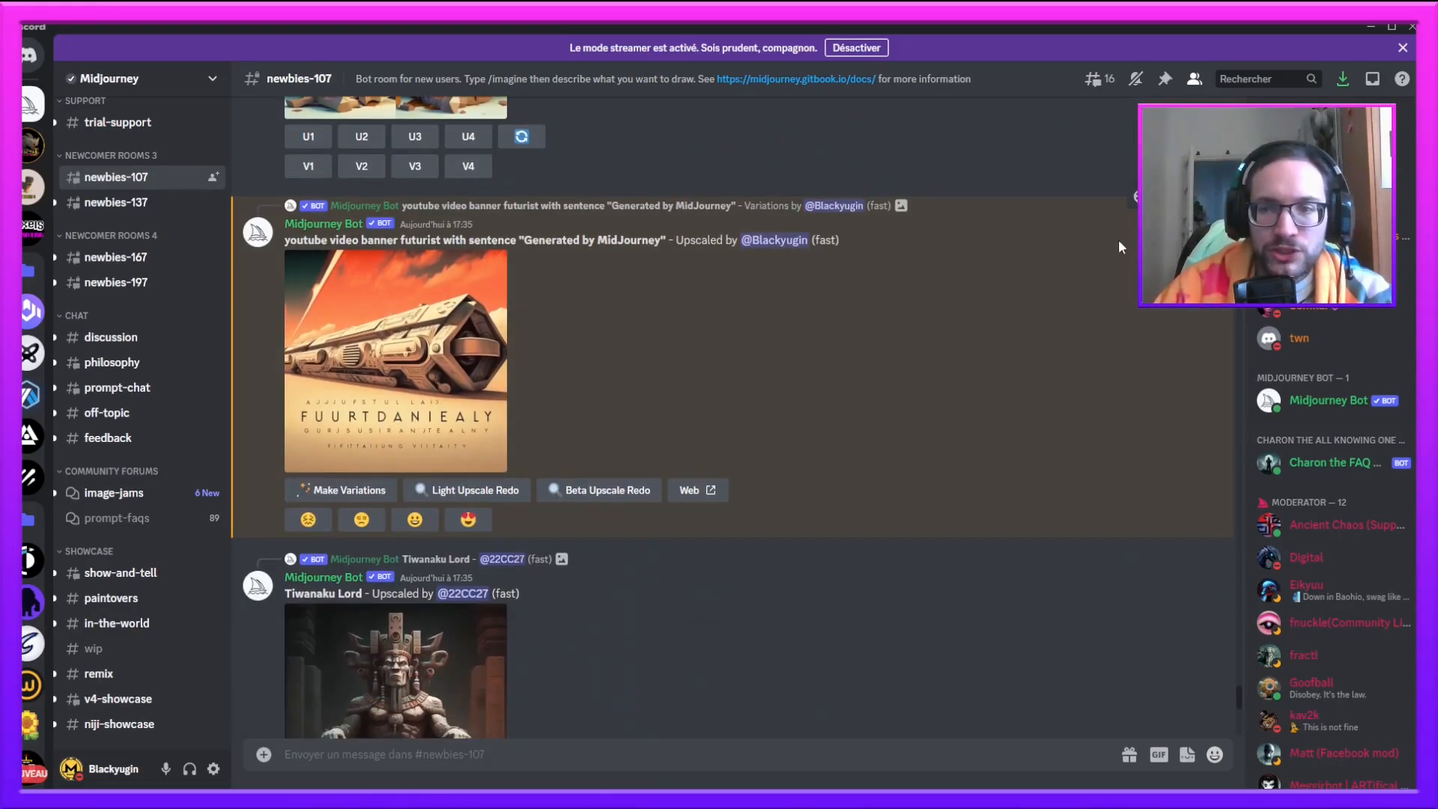
pyautogui.click(1135, 196)
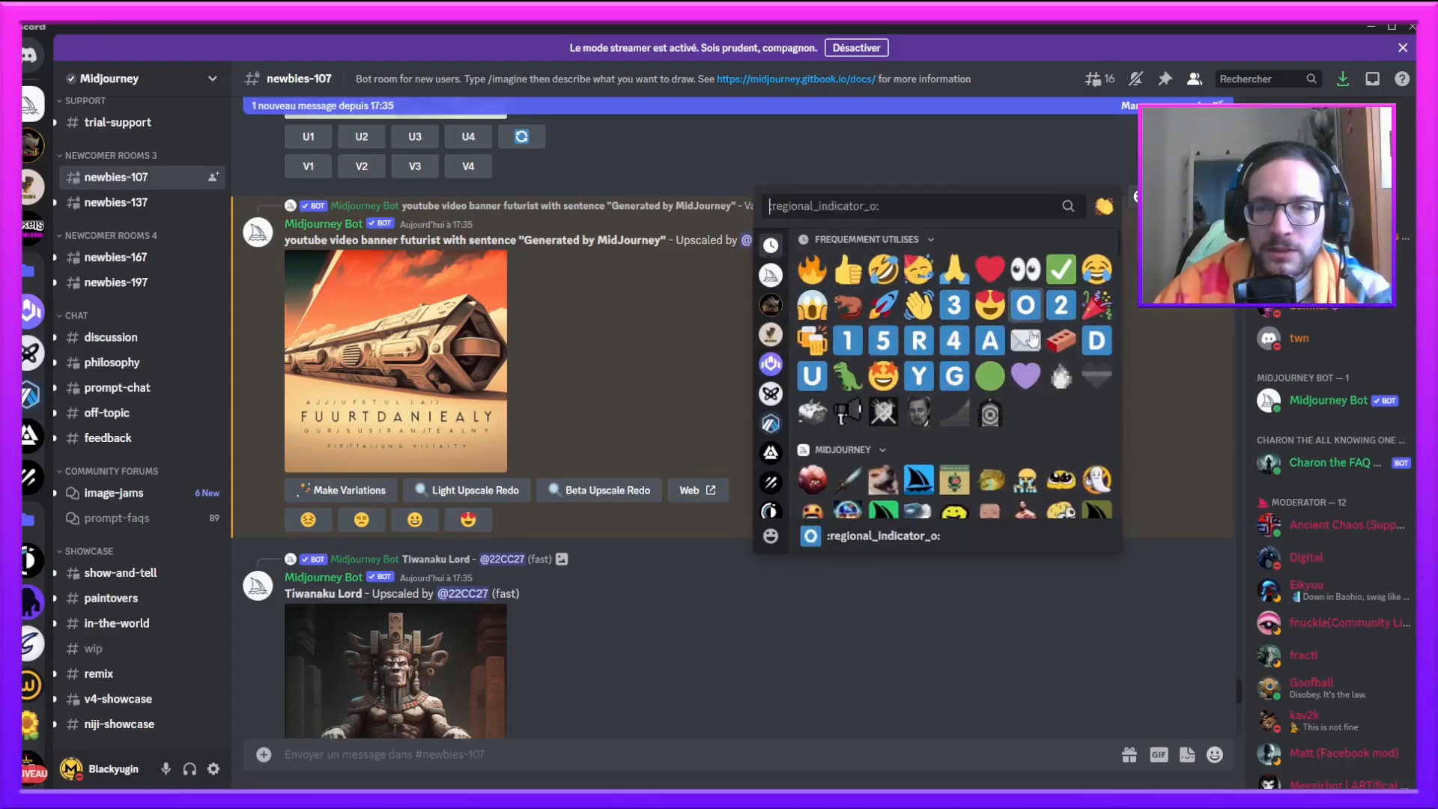
pyautogui.click(1026, 338)
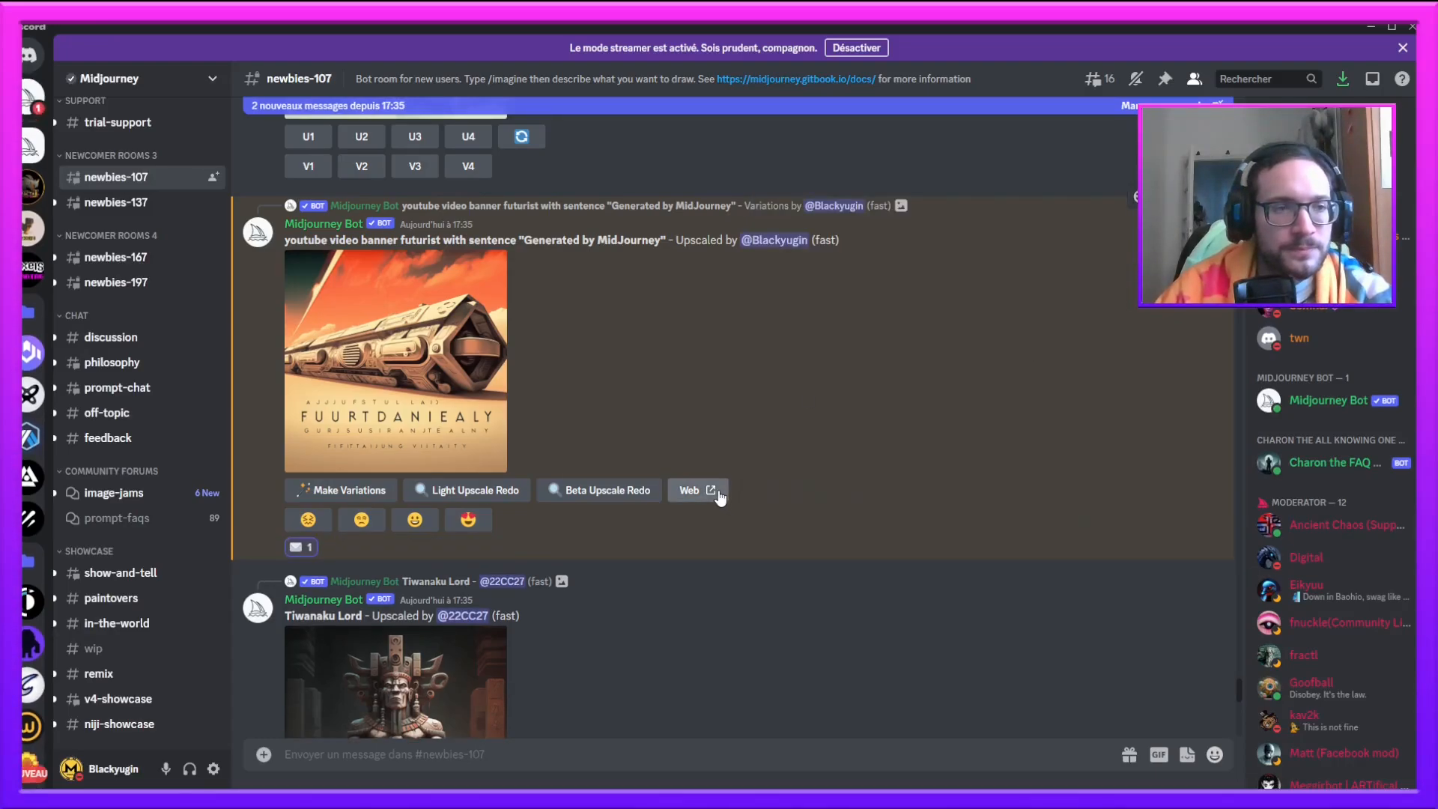
# Step: Open the Midjourney Bot's private message and select the banner image's seed number
pyautogui.click(26, 106)
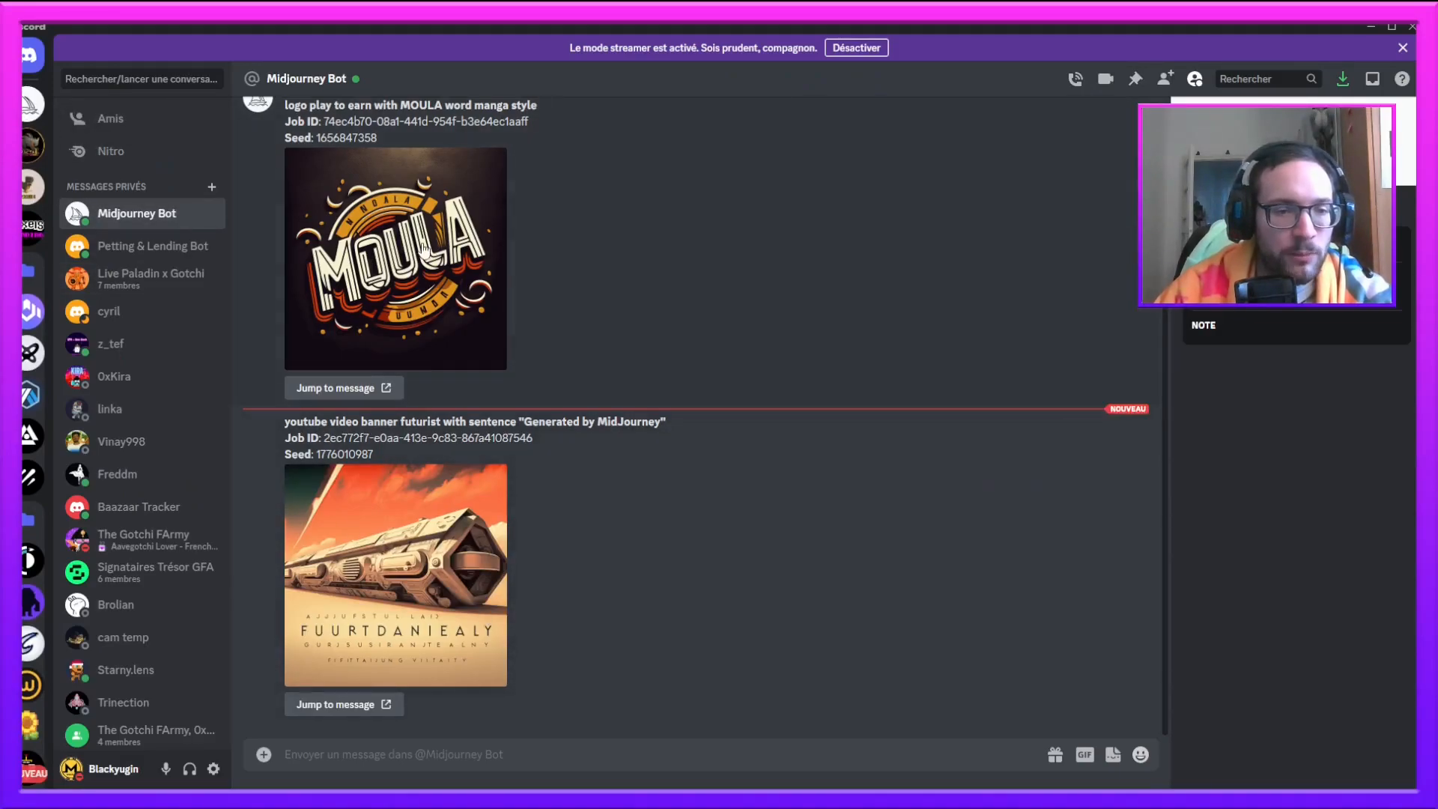
pyautogui.moveTo(316, 454); pyautogui.dragTo(372, 455)
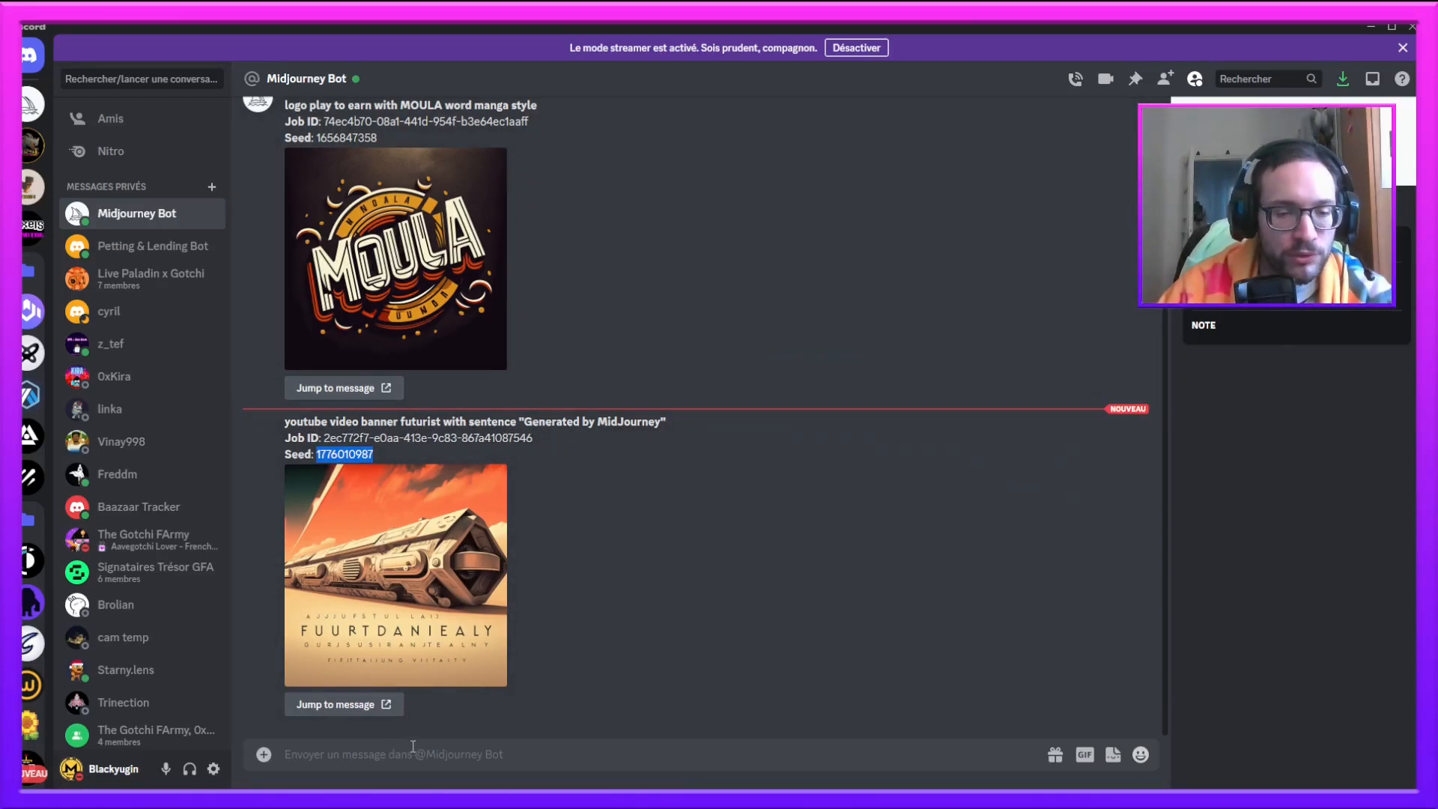
pyautogui.hotkey('alt', 'Tab')
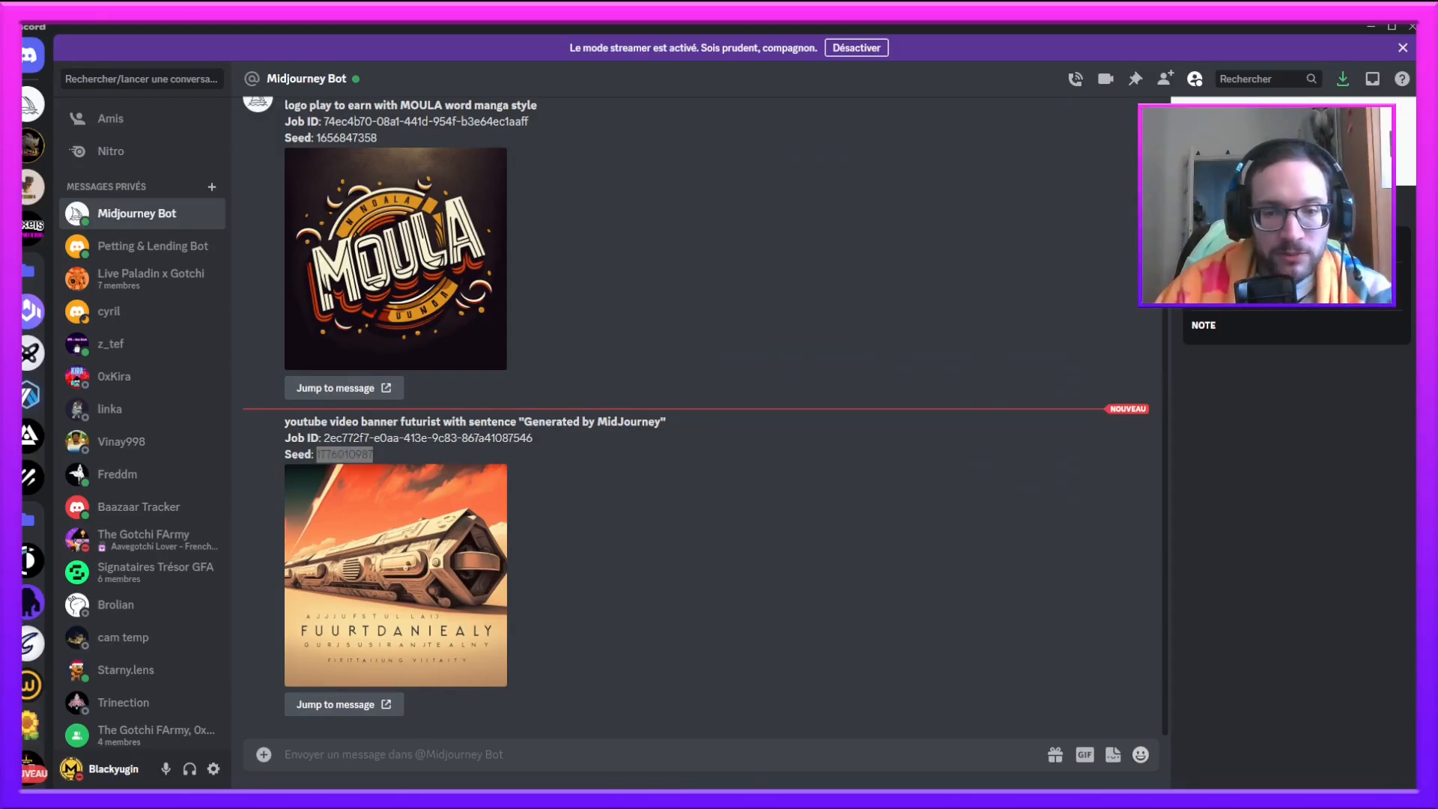